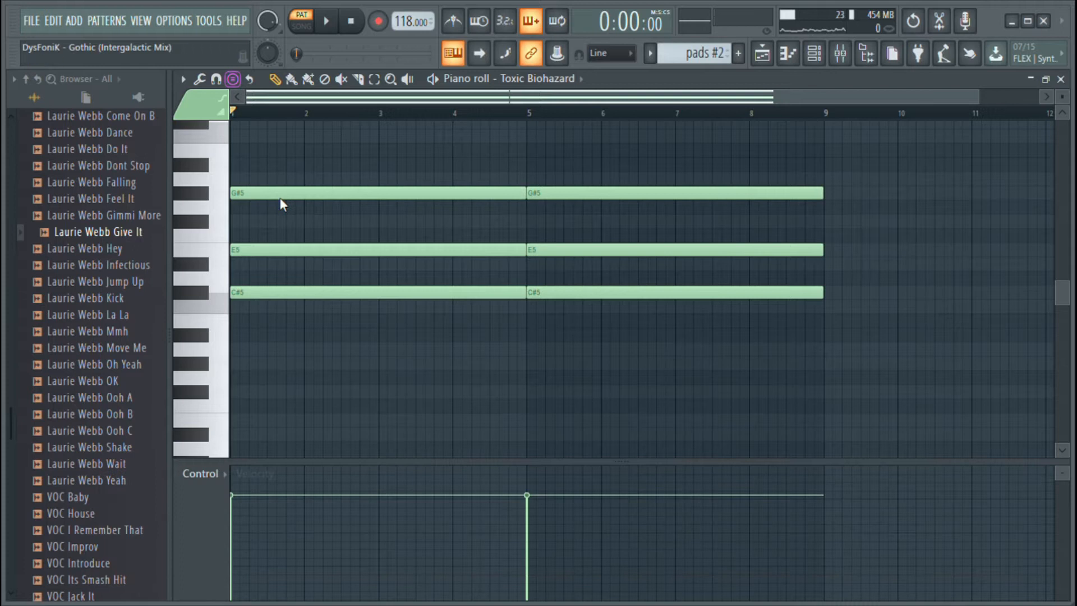
# Show the playlist, play the arrangement from the start in song mode, and look over the tracks down to the vocal clips
pyautogui.moveTo(297, 325)
pyautogui.mouseDown()
pyautogui.moveTo(296, 295)
pyautogui.moveTo(304, 322)
pyautogui.mouseUp()
pyautogui.rightClick(305, 321)
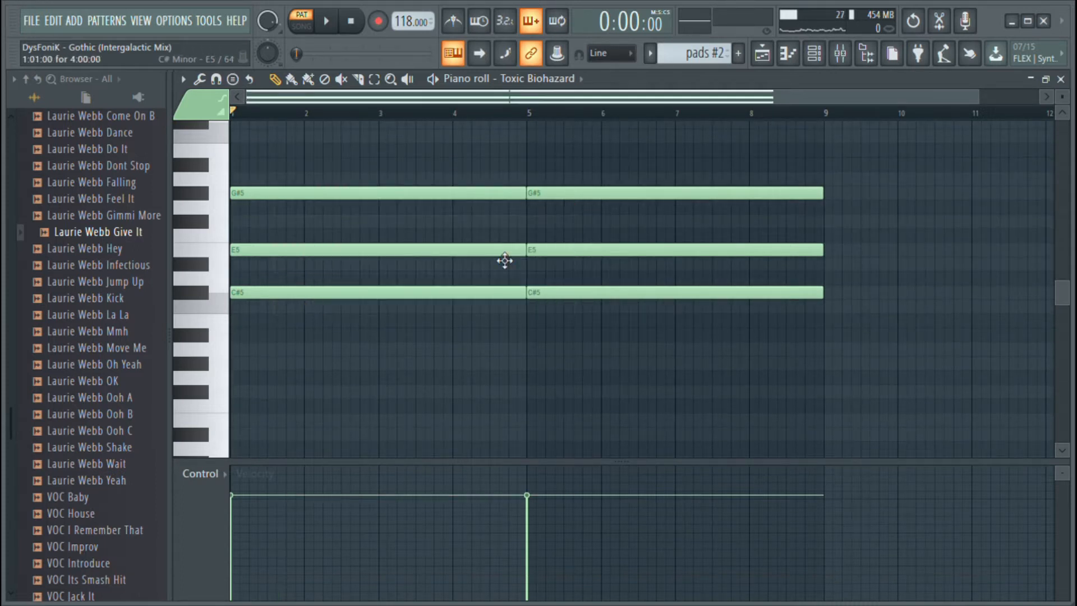
pyautogui.click(761, 62)
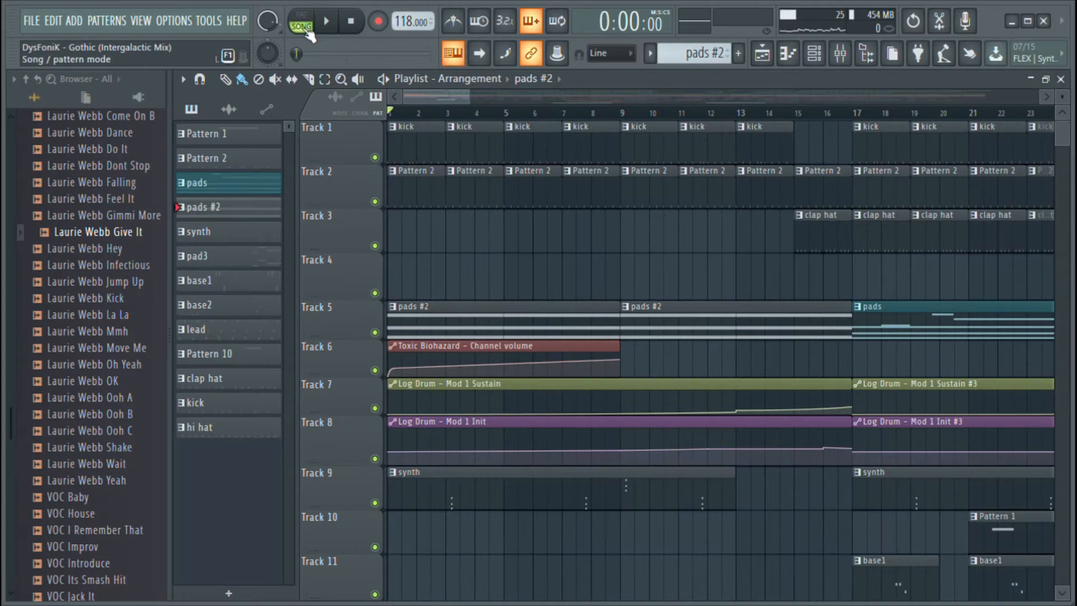
pyautogui.press('space')
pyautogui.scroll(-8, 570, 221)
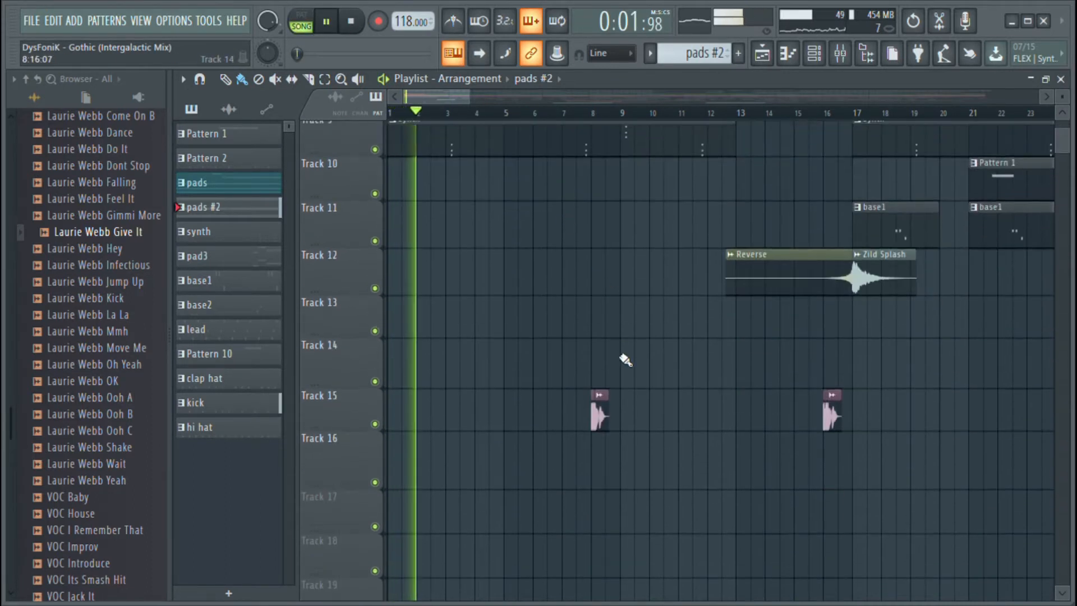
pyautogui.scroll(-2, 623, 353)
pyautogui.scroll(3, 591, 118)
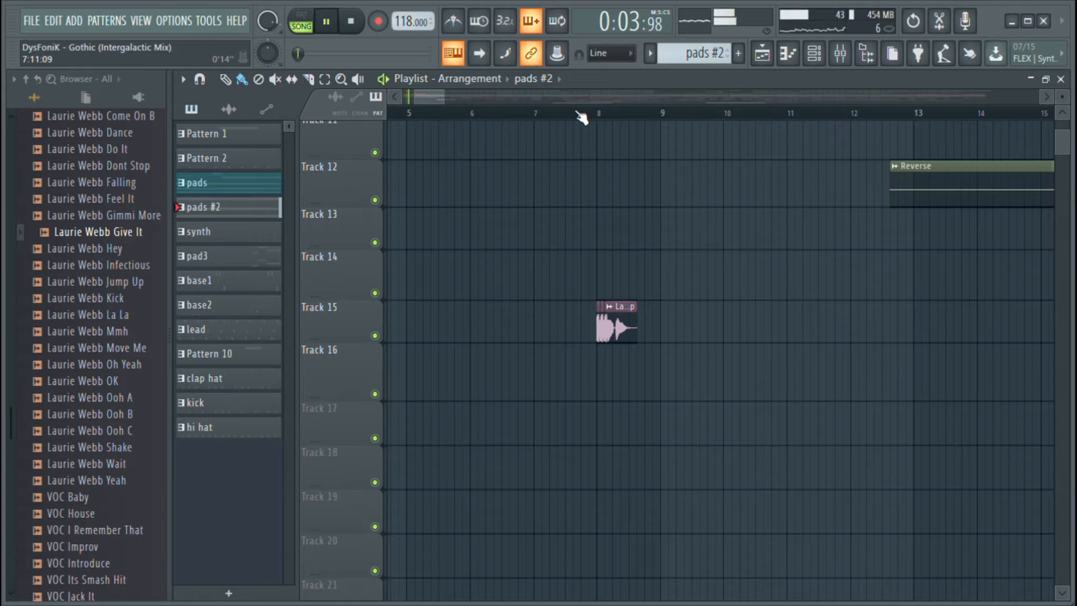
pyautogui.scroll(-3, 581, 116)
pyautogui.scroll(4, 540, 133)
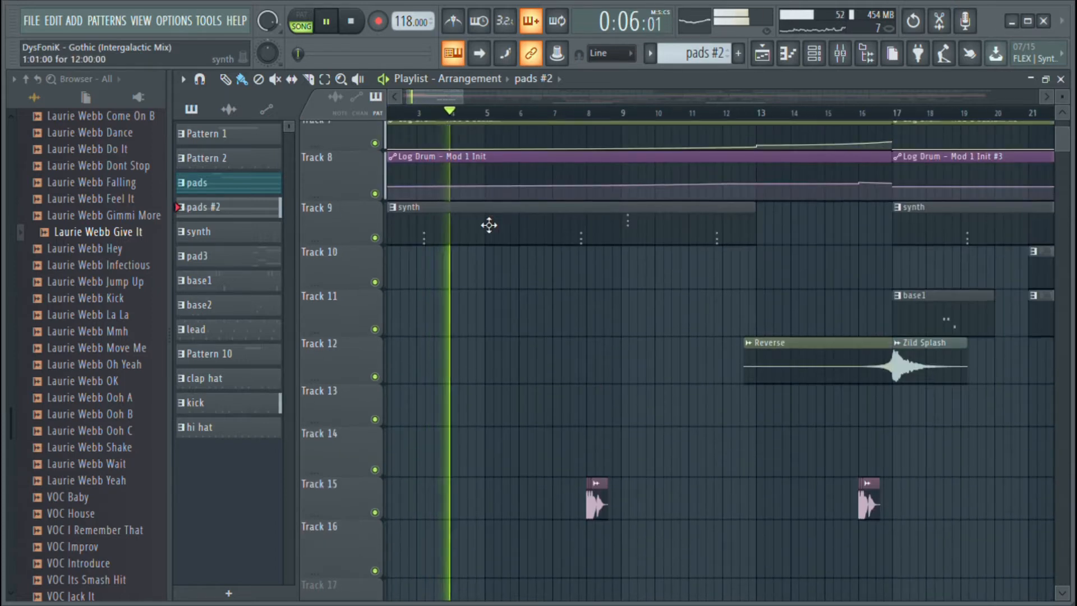
# Open the synth clip on Track 9 in the piano roll and examine its chord stabs from bar 1
pyautogui.doubleClick(489, 224)
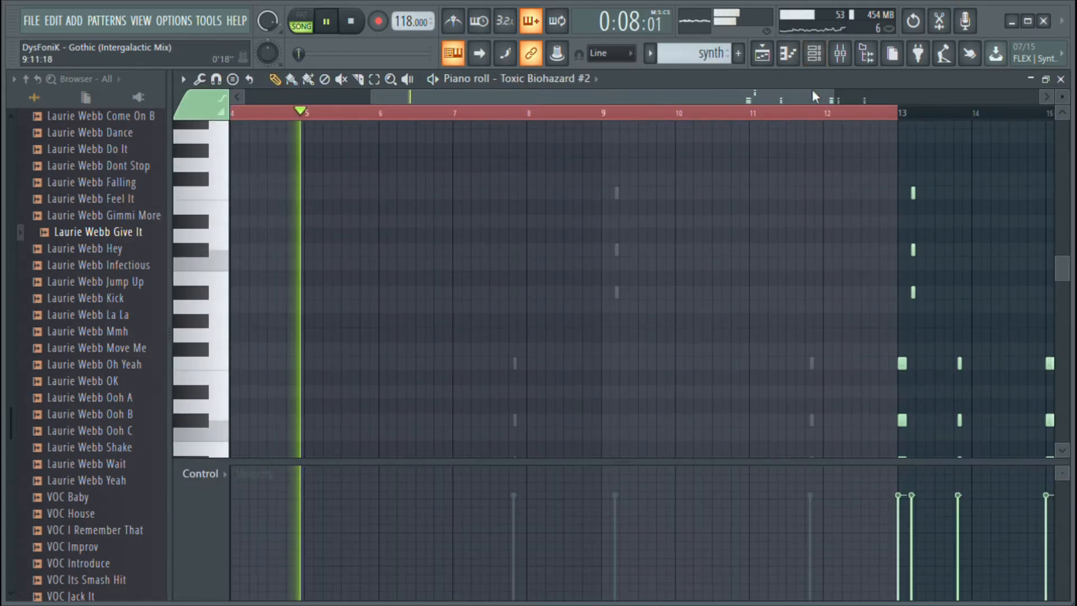
pyautogui.moveTo(813, 95); pyautogui.dragTo(501, 102)
pyautogui.scroll(-4, 455, 275)
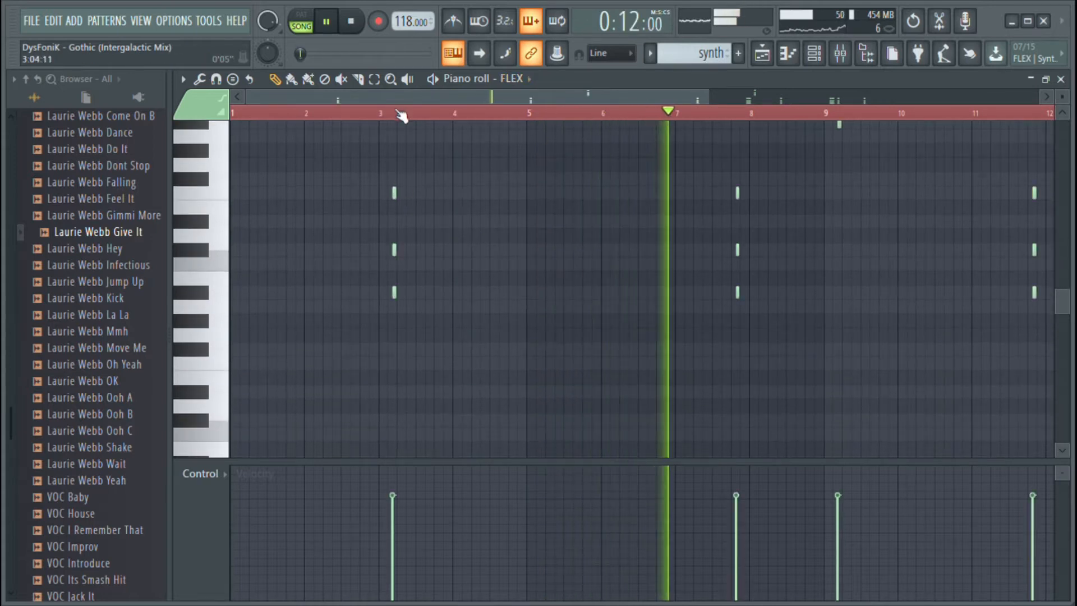
pyautogui.scroll(5, 400, 115)
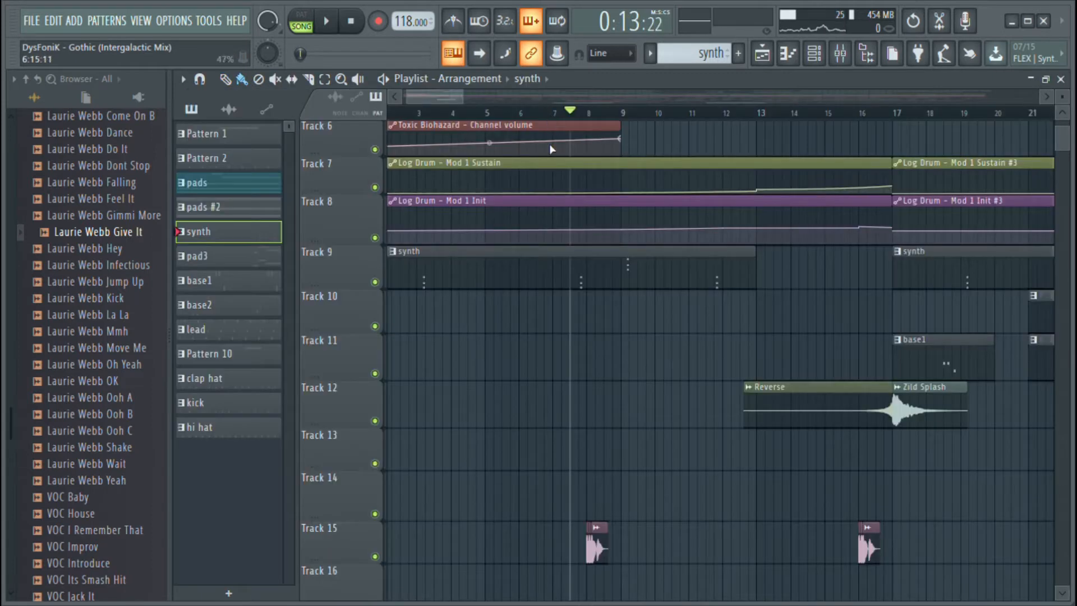
# Play the arrangement from between bars 6 and 7, stop playback, and select the Jump Up vocal clip on Track 15
pyautogui.scroll(-3, 549, 146)
pyautogui.click(544, 115)
pyautogui.press('space')
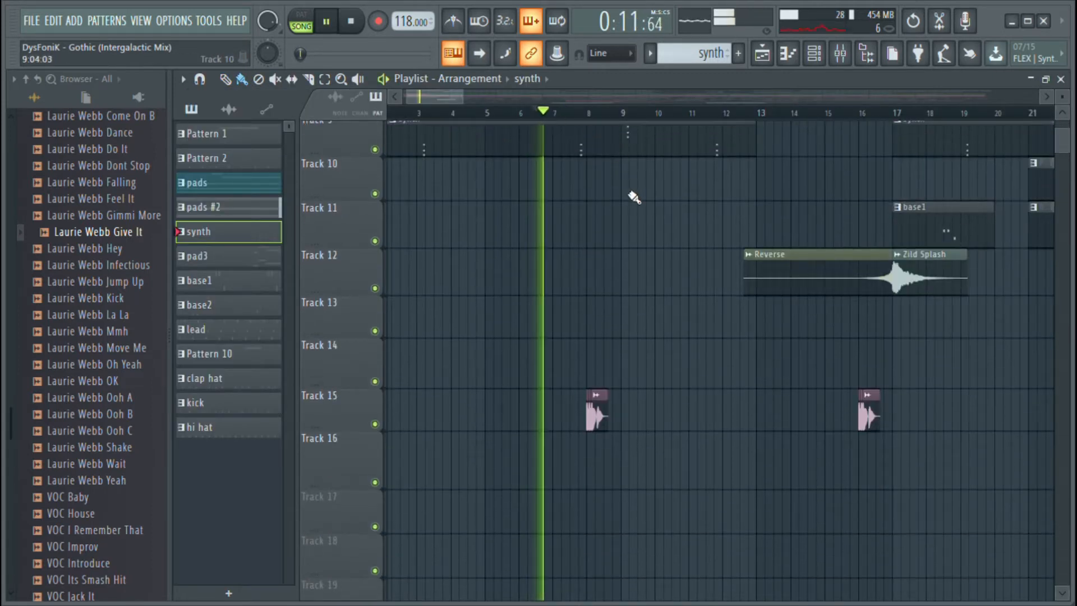
pyautogui.scroll(5, 632, 199)
pyautogui.scroll(3, 613, 112)
pyautogui.scroll(-4, 630, 361)
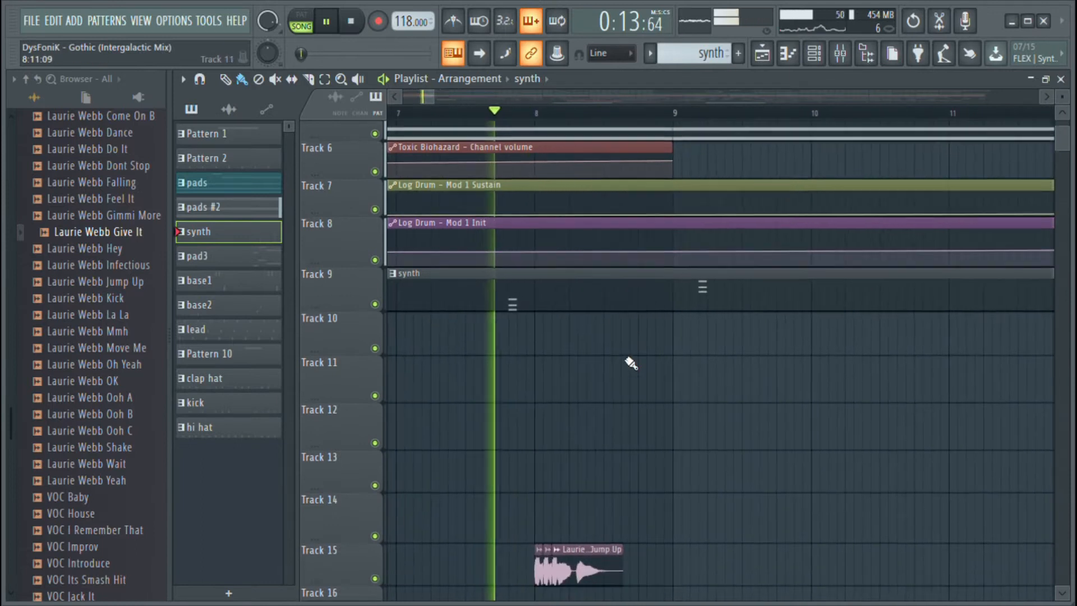
pyautogui.scroll(3, 630, 360)
pyautogui.press('space')
pyautogui.click(614, 478)
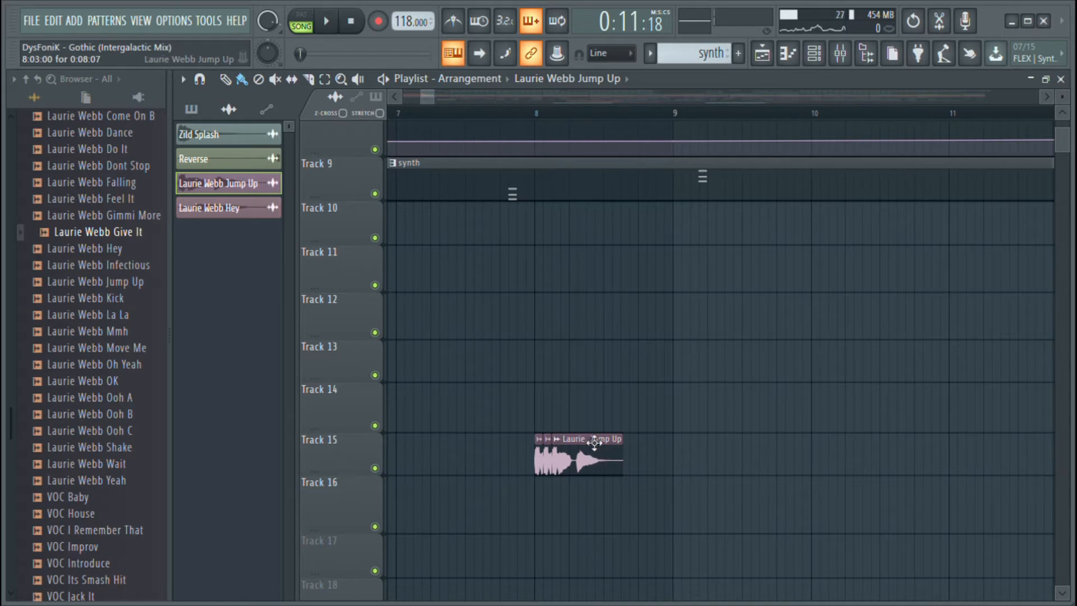
# Browse the Vocals pack and preview the Ooh C and Move Me vocal samples
pyautogui.scroll(8, 56, 235)
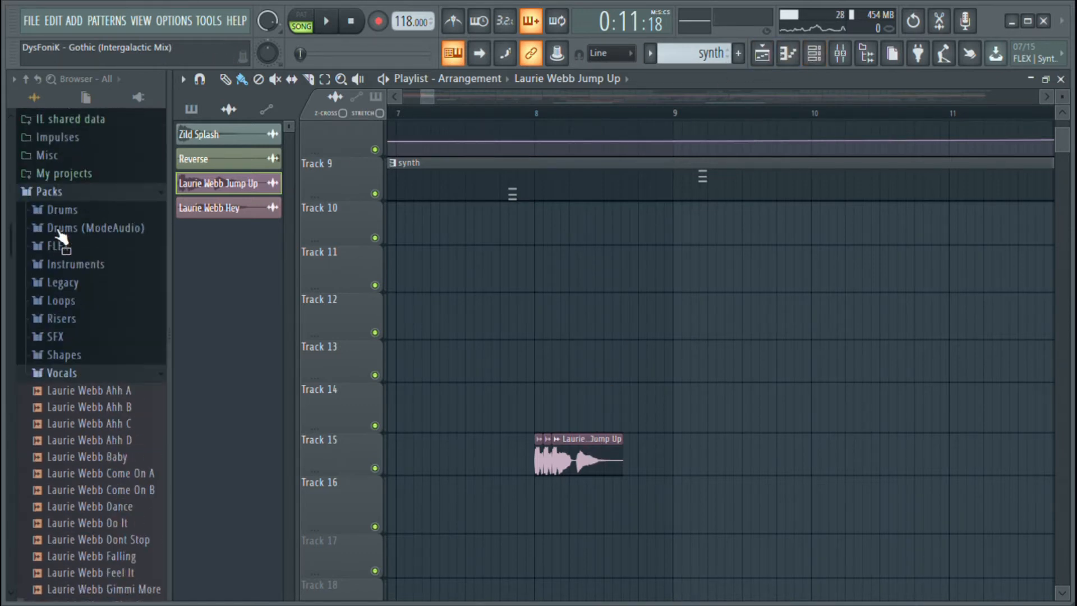
pyautogui.click(76, 398)
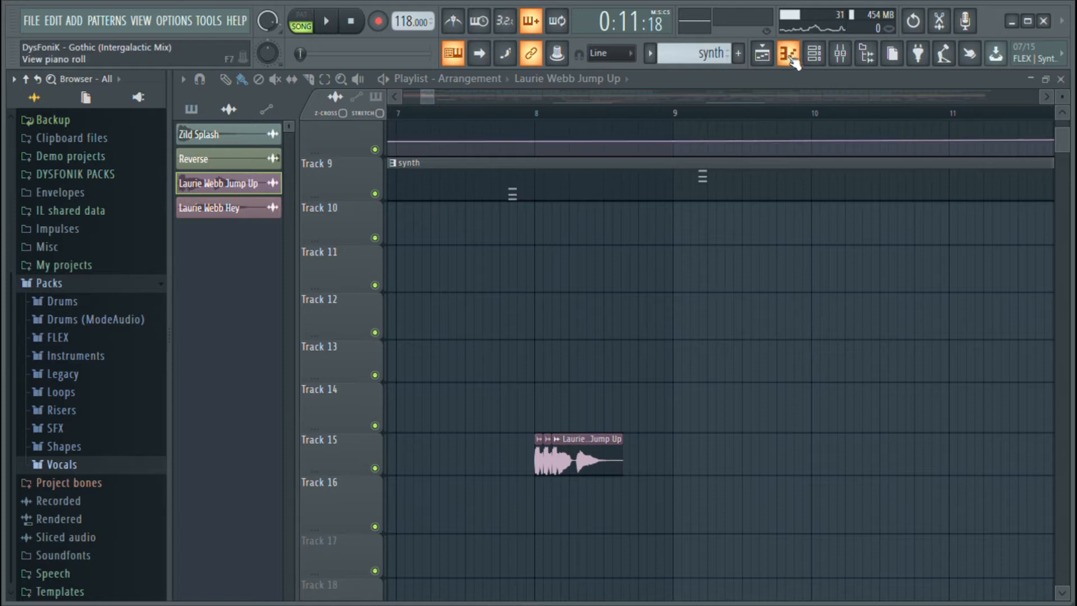
pyautogui.click(76, 465)
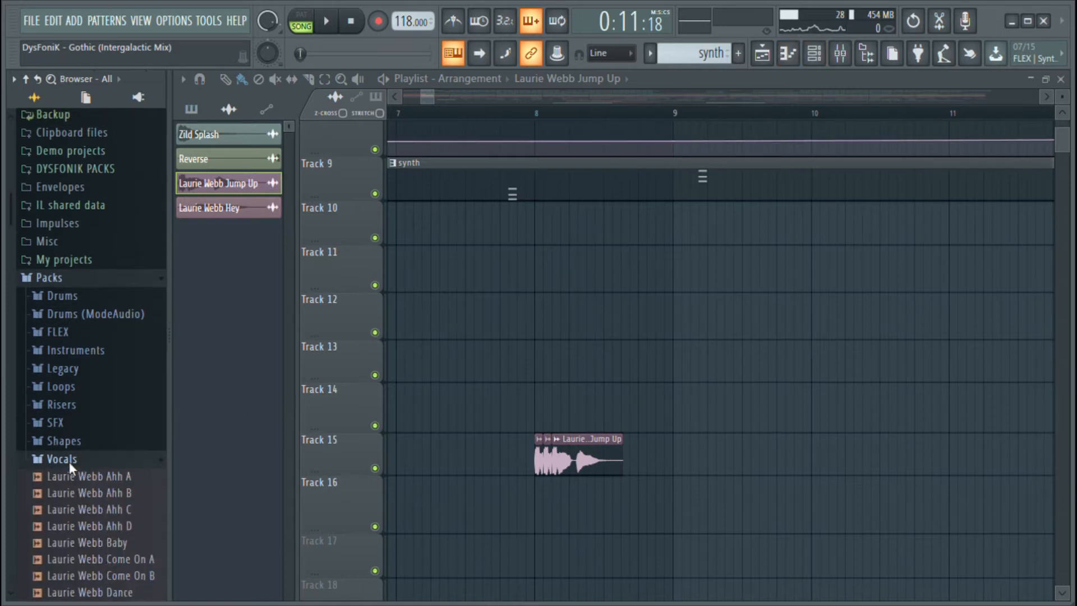
pyautogui.scroll(-7, 72, 453)
pyautogui.scroll(-2, 107, 381)
pyautogui.scroll(-2, 109, 384)
pyautogui.scroll(10, 109, 384)
pyautogui.scroll(-10, 109, 384)
pyautogui.click(95, 302)
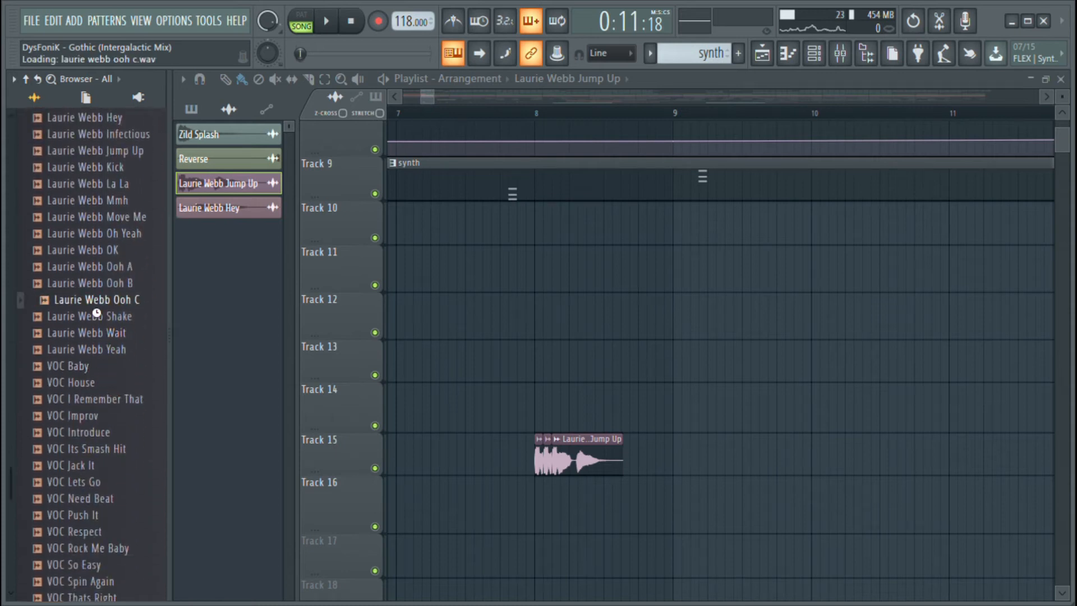
pyautogui.click(97, 220)
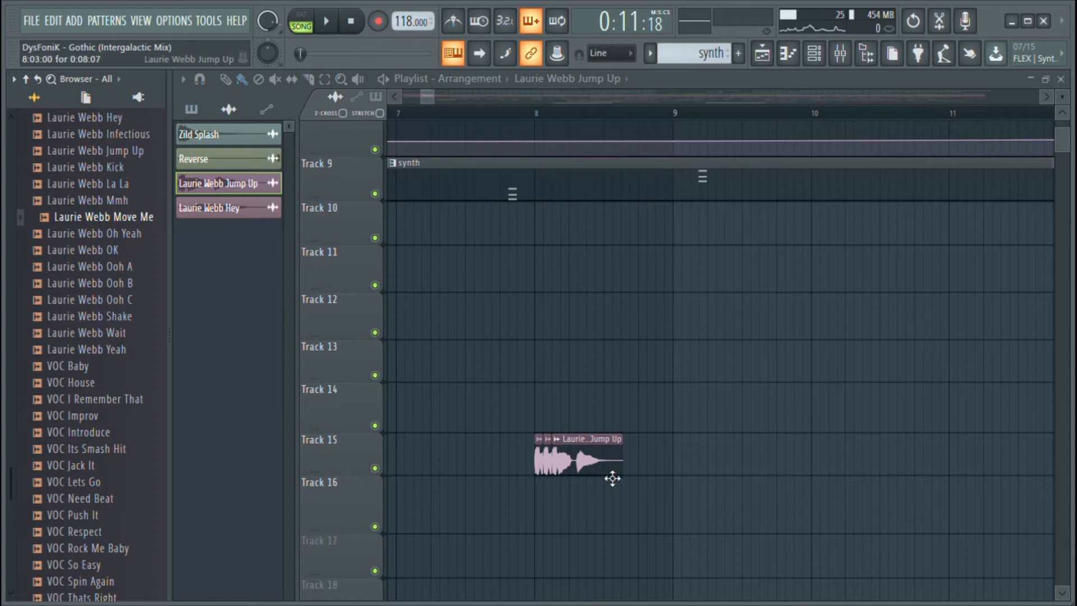
# Open the Jump Up vocal's channel settings and examine the effects on its mixer track, ending back at the playlist
pyautogui.scroll(8, 540, 116)
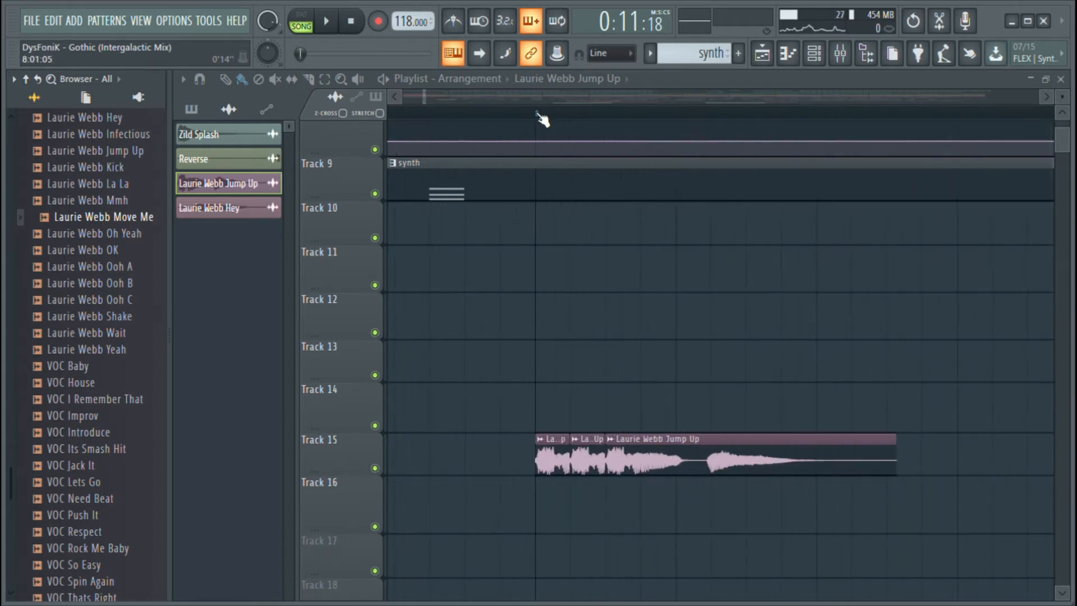
pyautogui.doubleClick(823, 443)
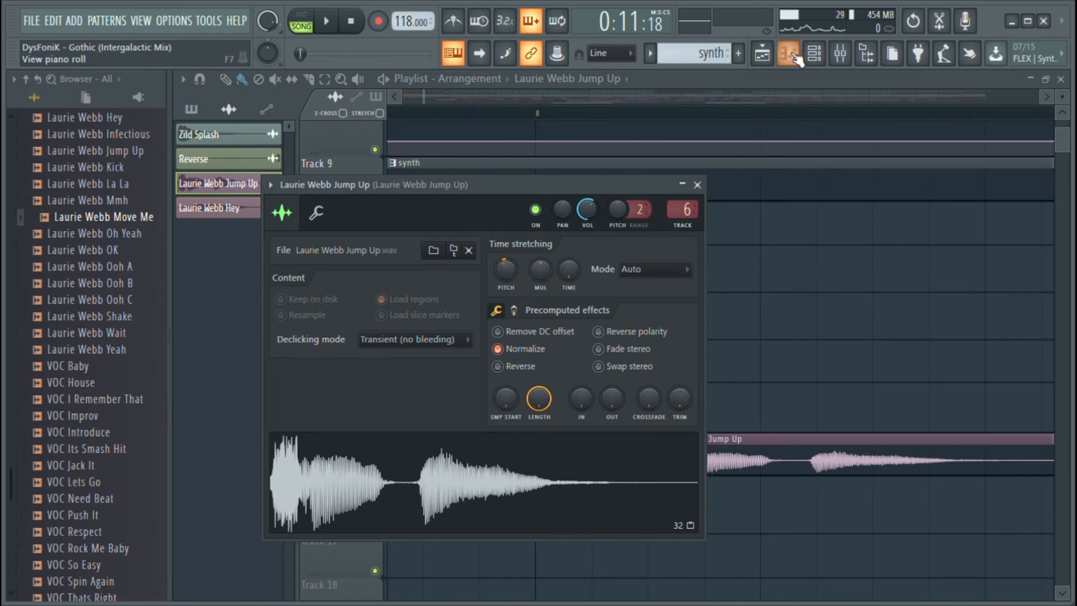
pyautogui.click(839, 53)
pyautogui.moveTo(953, 197); pyautogui.dragTo(977, 180)
pyautogui.hotkey('ctrl', 'z')
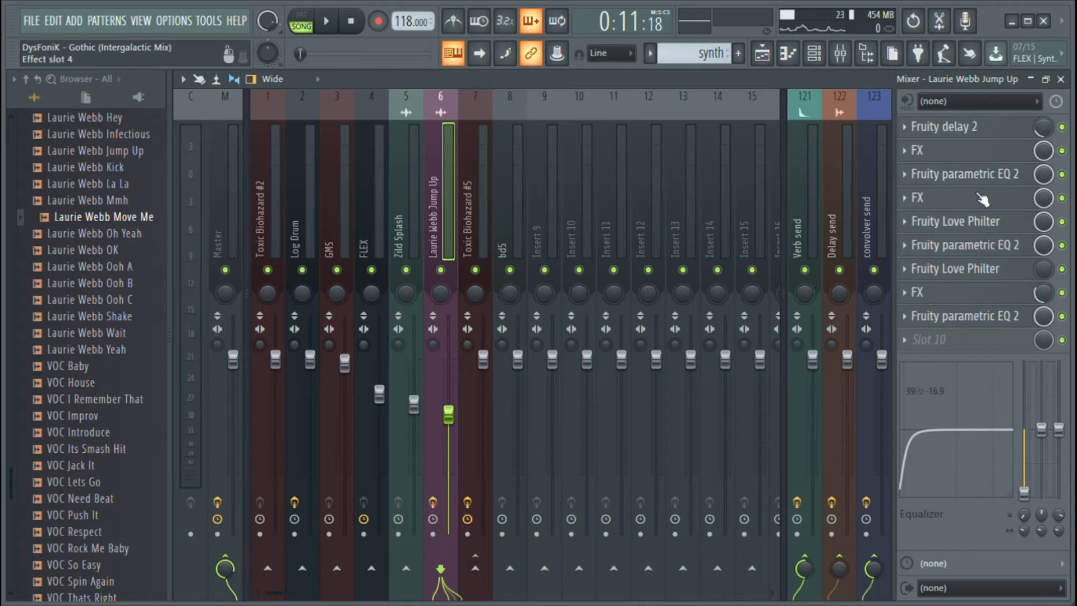
pyautogui.click(813, 54)
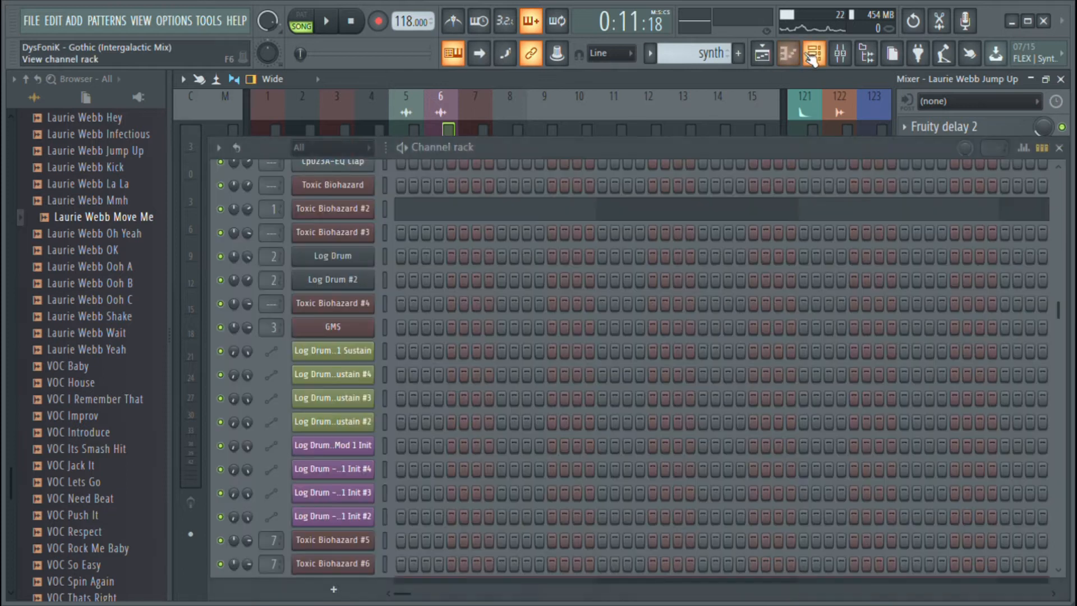
pyautogui.click(769, 55)
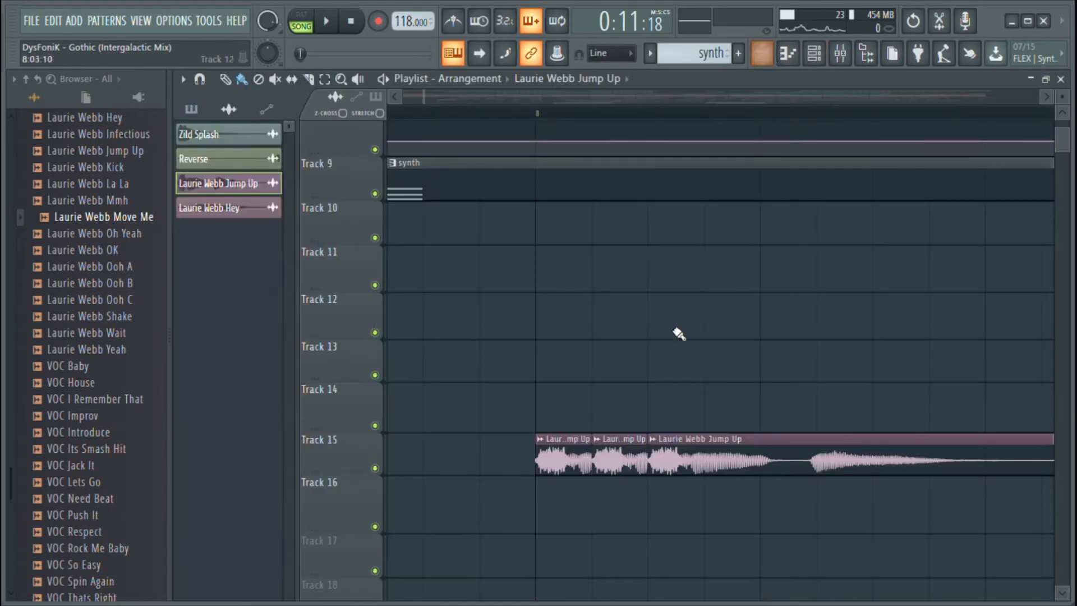
# Place the playhead at bar 8, where the chopped Jump Up vocal starts, and audition the arrangement there
pyautogui.scroll(-6, 542, 111)
pyautogui.scroll(5, 541, 111)
pyautogui.click(540, 112)
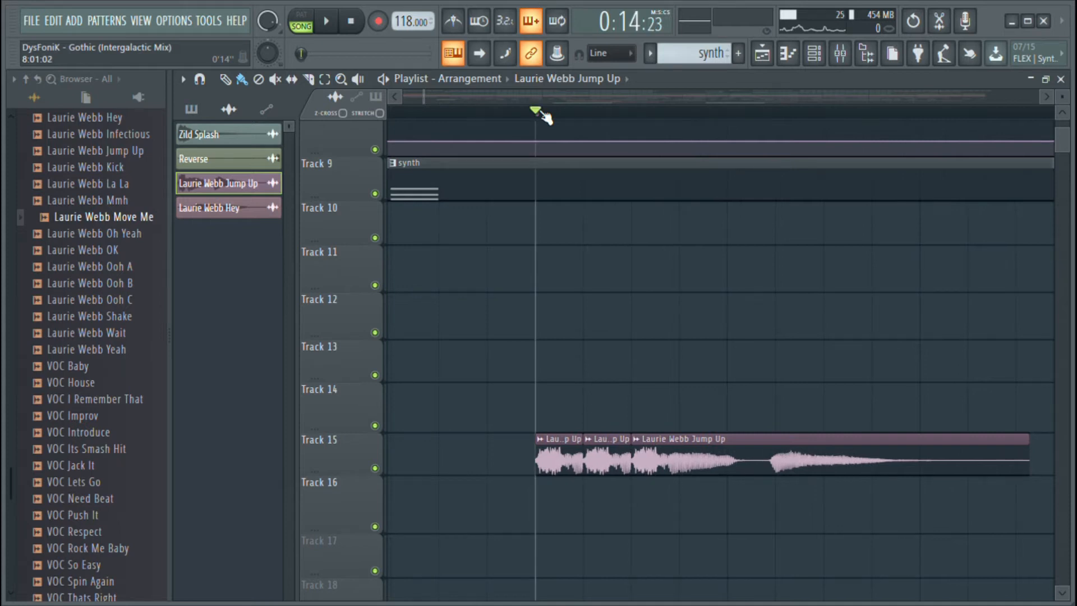
pyautogui.scroll(-1, 542, 115)
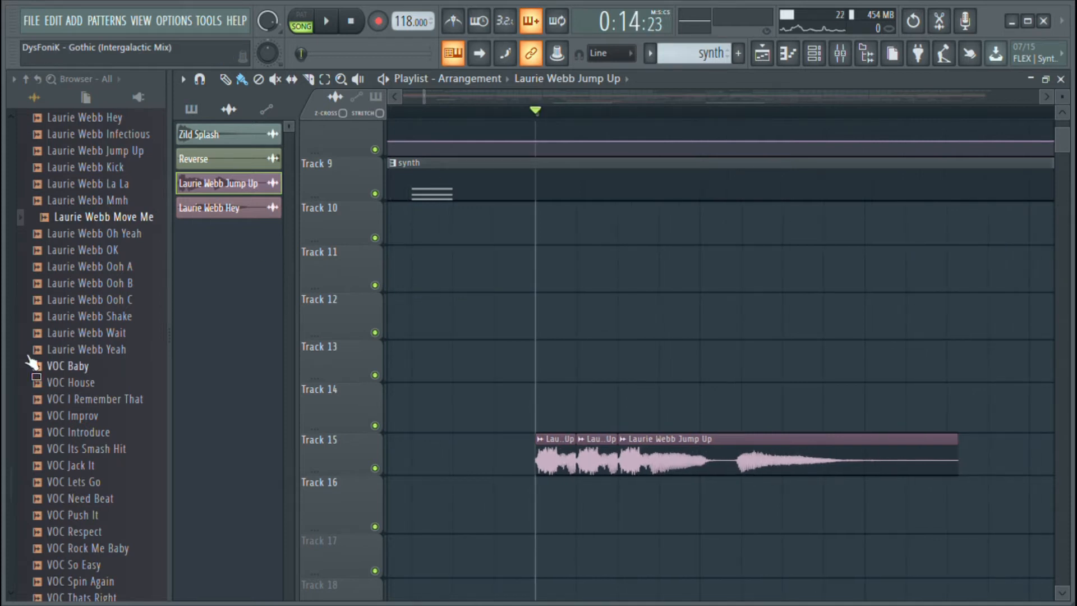
pyautogui.scroll(-4, 526, 126)
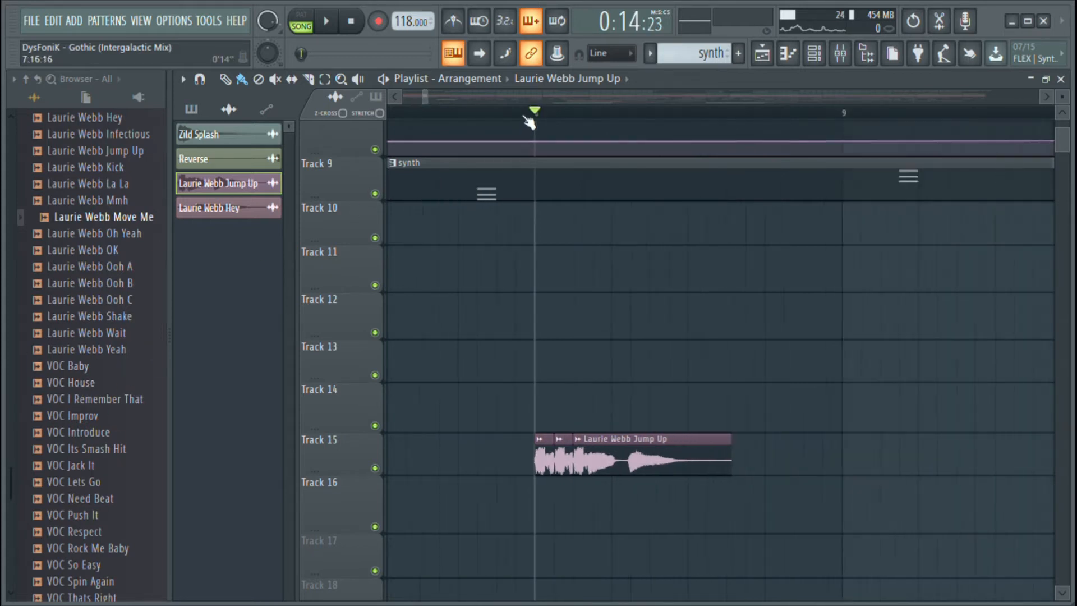
pyautogui.scroll(4, 583, 241)
pyautogui.scroll(3, 584, 241)
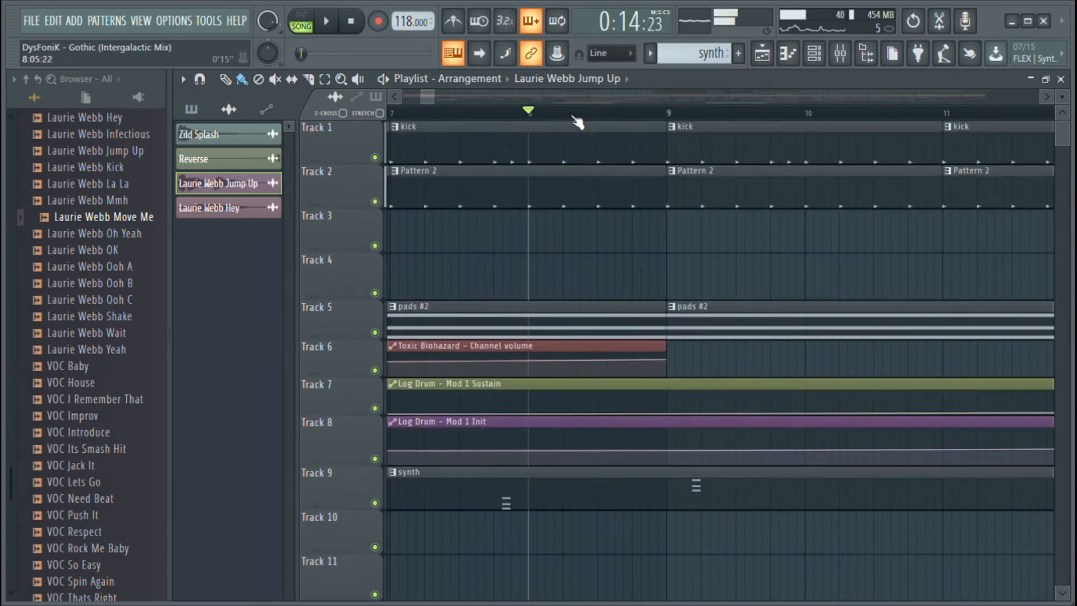
# Move the playhead to bar 17 and examine the section that starts with the pads clip
pyautogui.scroll(-4, 578, 124)
pyautogui.scroll(-3, 578, 123)
pyautogui.scroll(-4, 542, 276)
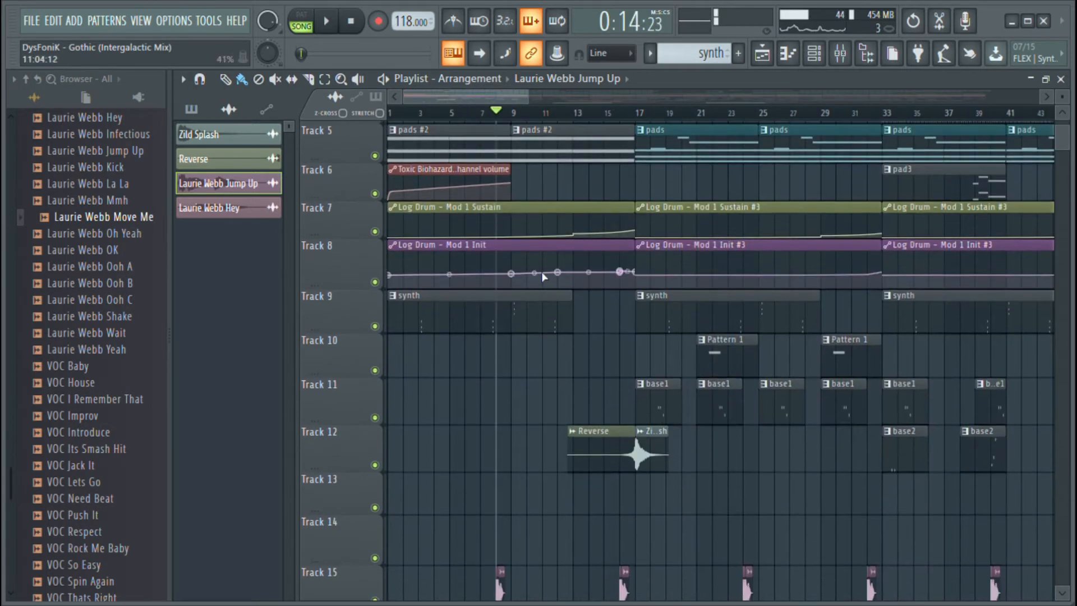
pyautogui.click(638, 114)
pyautogui.scroll(-4, 503, 102)
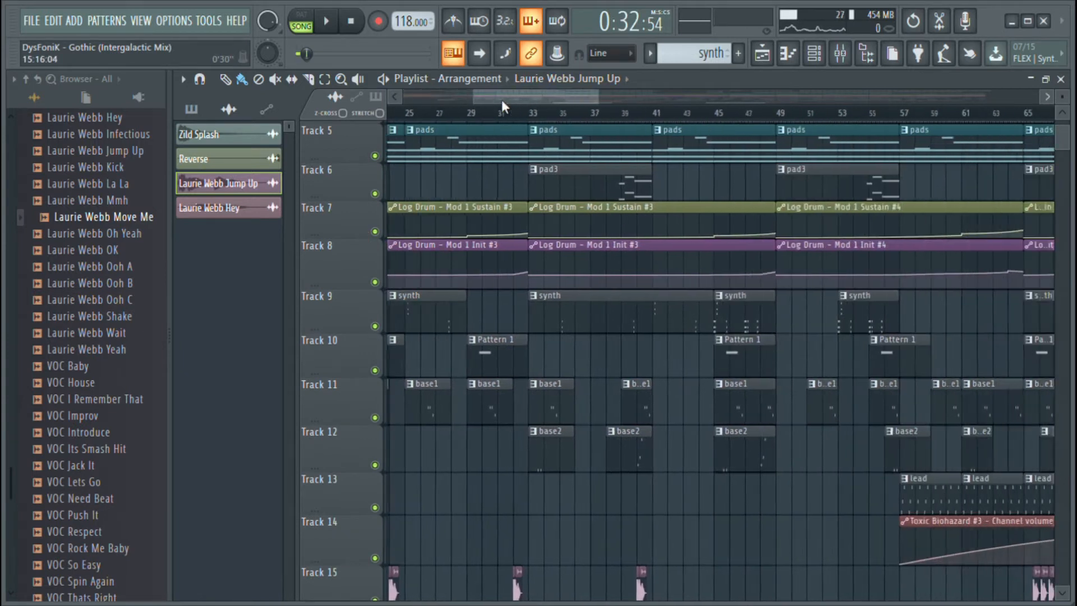
pyautogui.scroll(3, 505, 102)
pyautogui.scroll(5, 550, 118)
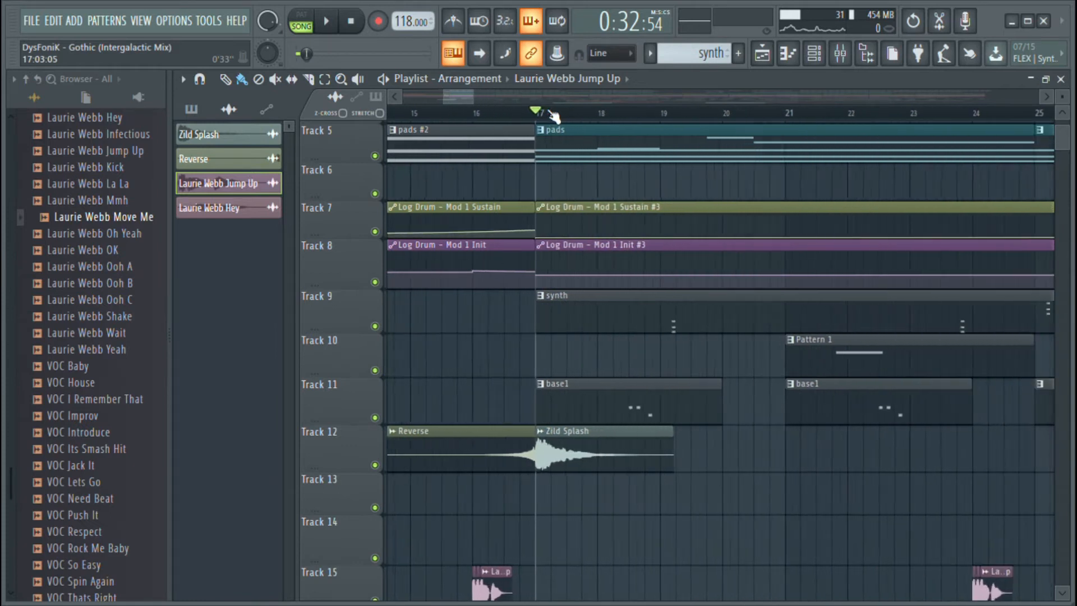
pyautogui.scroll(3, 577, 174)
pyautogui.scroll(-3, 577, 168)
# Open the pads clip in the piano roll, play its notes in pattern mode, and stop playback
pyautogui.doubleClick(574, 151)
pyautogui.moveTo(440, 98); pyautogui.dragTo(354, 100)
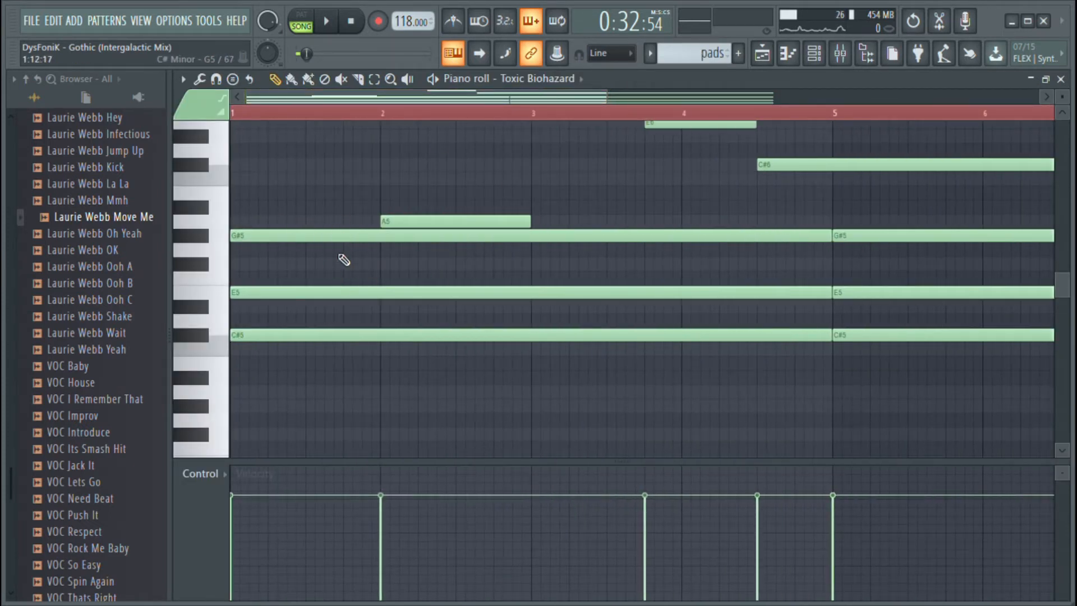
pyautogui.scroll(3, 408, 232)
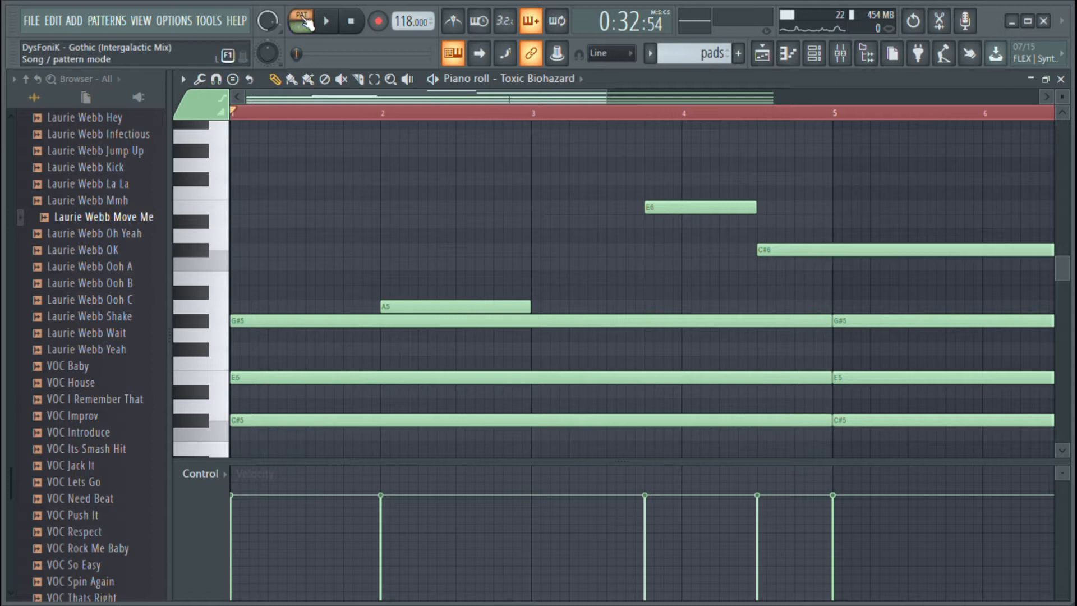
pyautogui.press('space')
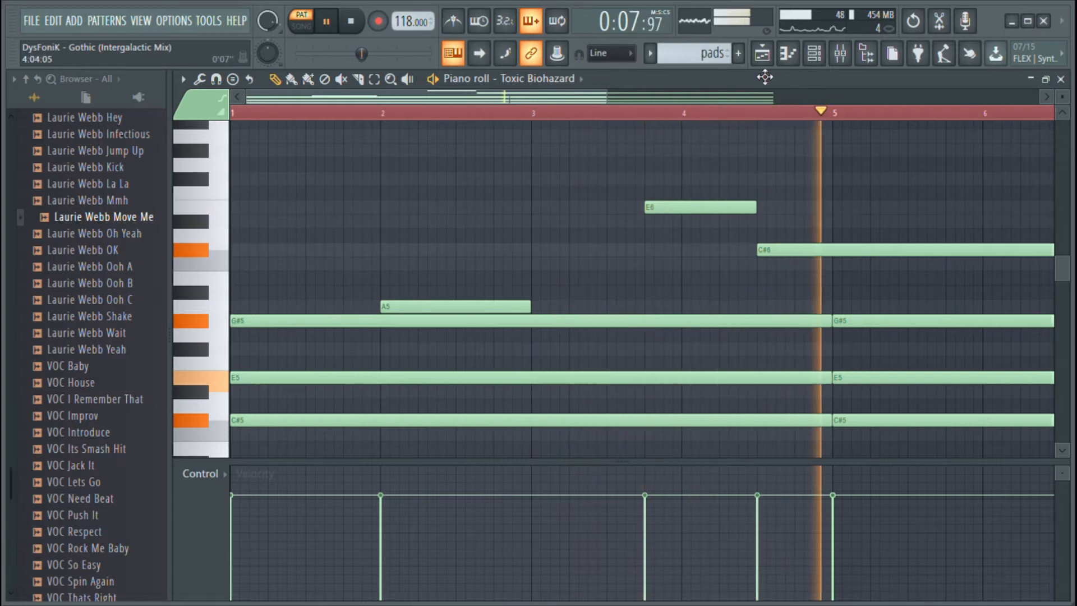
pyautogui.scroll(-3, 801, 115)
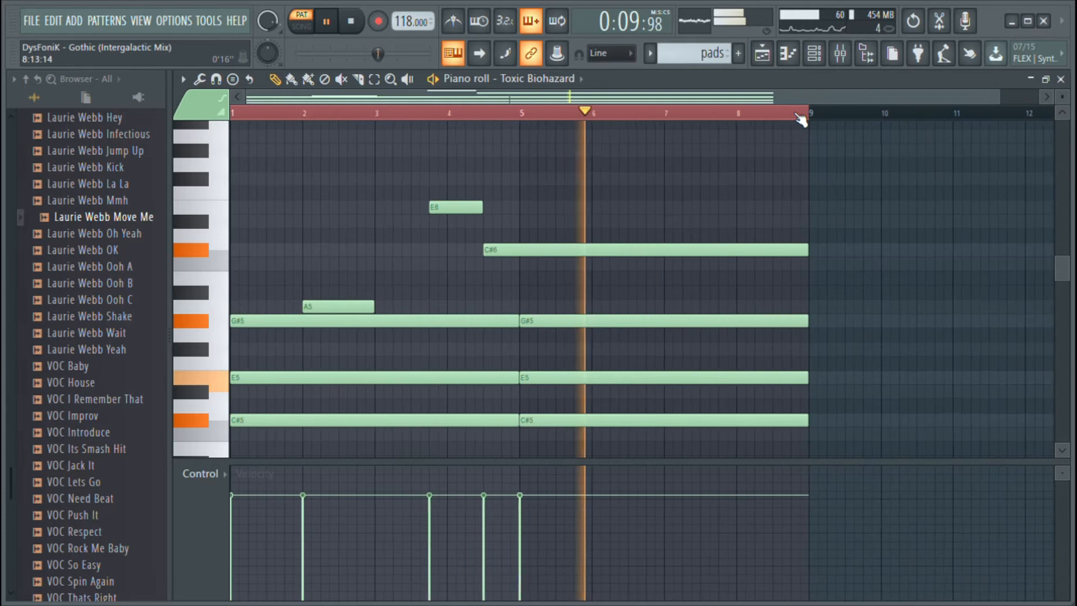
pyautogui.press('space')
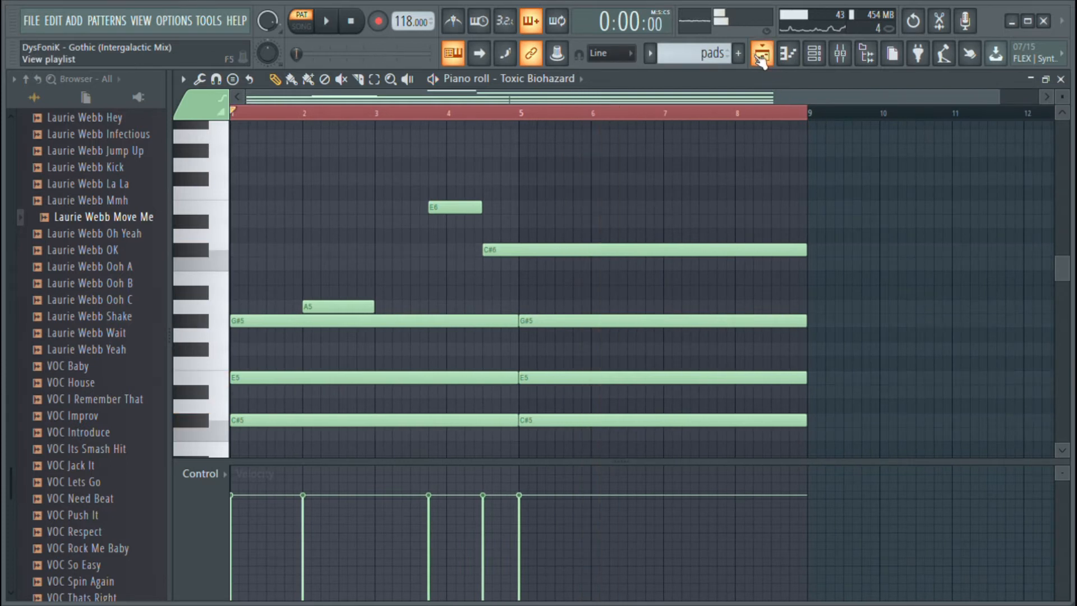
# In the playlist, mute Tracks 6, 10 and 13 to 16, and play the arrangement from bar 17 in song mode
pyautogui.click(761, 53)
pyautogui.scroll(-3, 692, 298)
pyautogui.click(538, 116)
pyautogui.click(375, 373)
pyautogui.press('space')
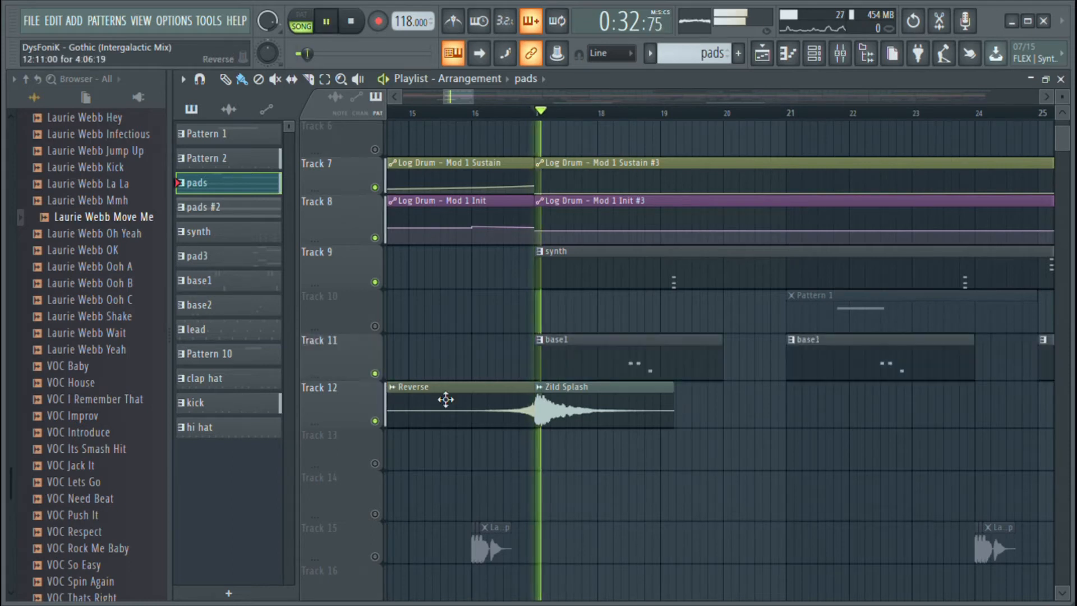
pyautogui.scroll(-2, 577, 458)
pyautogui.scroll(3, 577, 454)
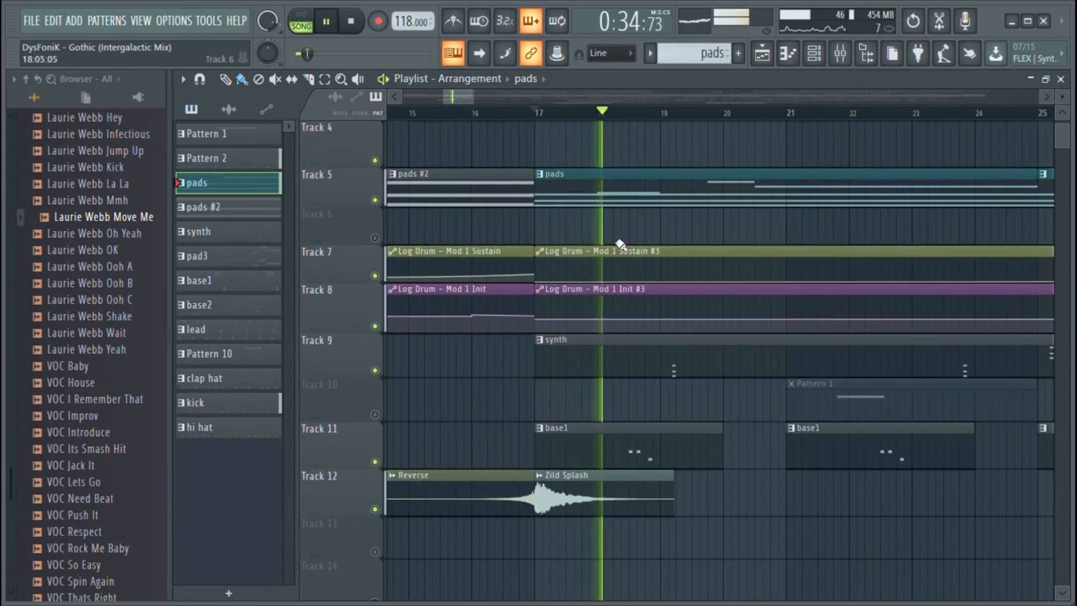
pyautogui.scroll(-1, 561, 124)
pyautogui.scroll(-1, 560, 125)
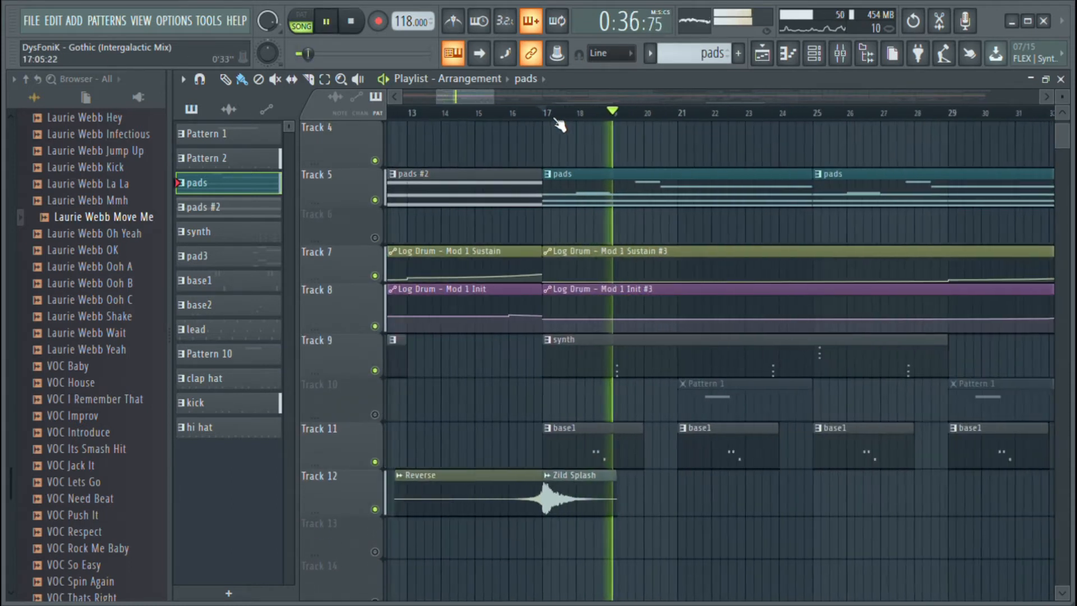
# Examine the synth, base1 and effect tracks while the arrangement plays from bar 17, and stop playback
pyautogui.scroll(-1, 479, 102)
pyautogui.scroll(-2, 596, 353)
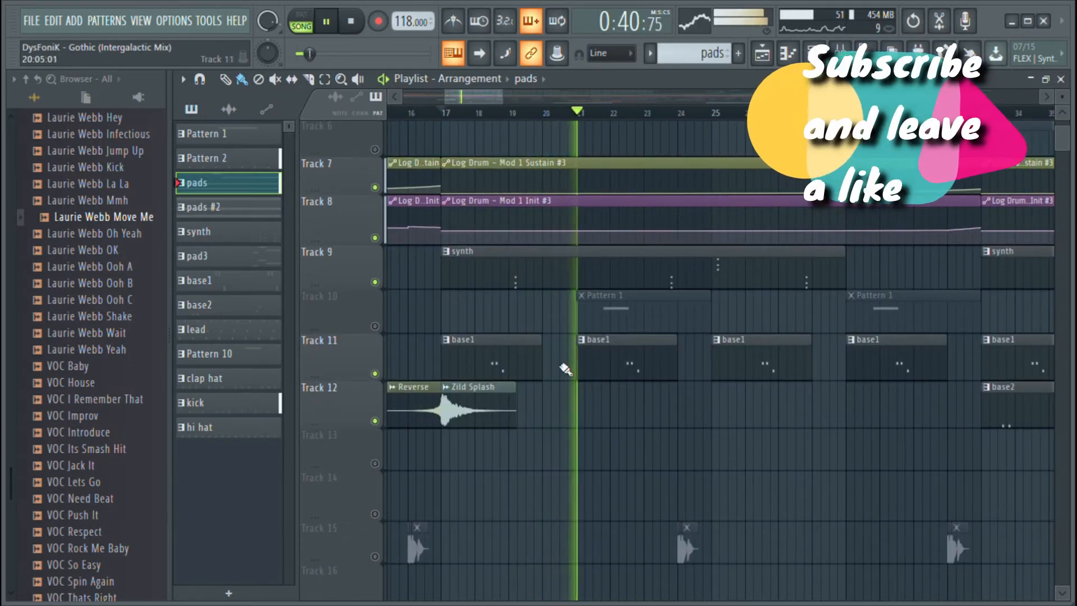
pyautogui.scroll(-1, 617, 393)
pyautogui.scroll(3, 642, 414)
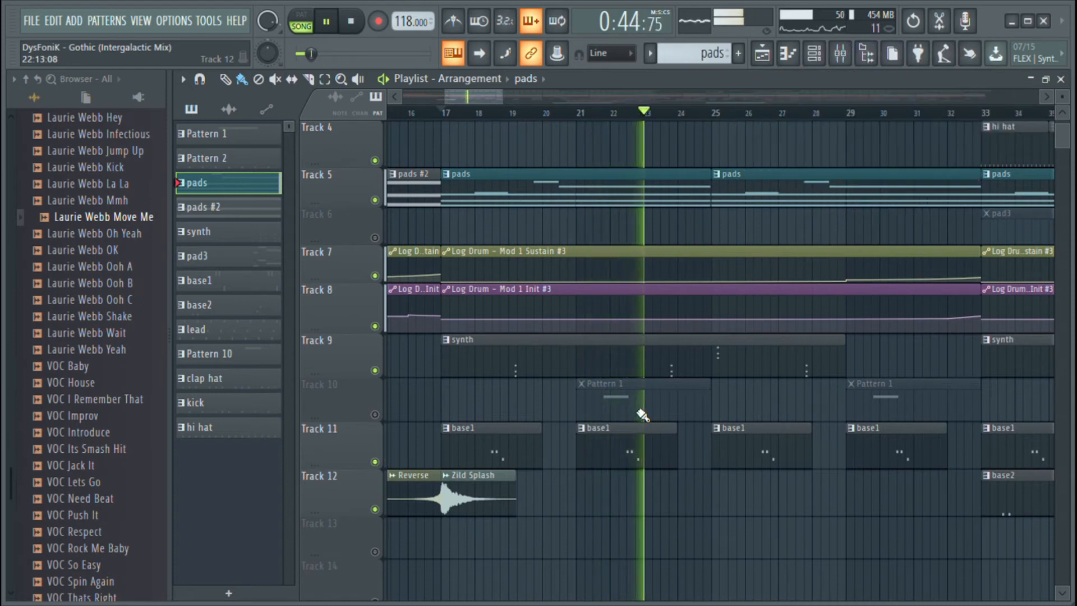
pyautogui.press('space')
# Select the base1 pattern, inspect the settings of its Log Drum instrument, and close the instrument
pyautogui.click(516, 463)
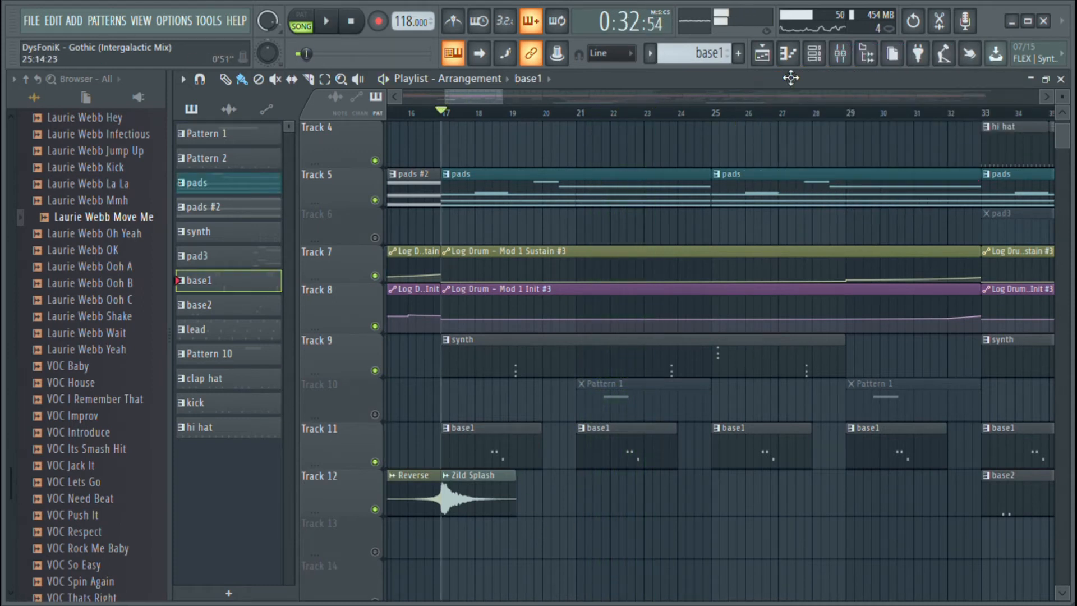
pyautogui.click(813, 62)
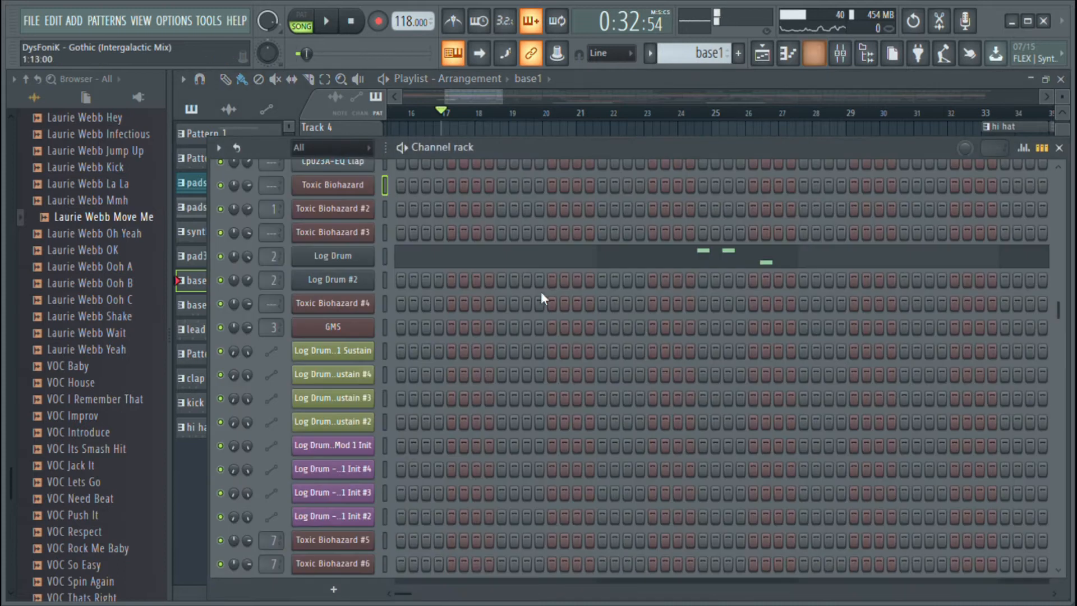
pyautogui.click(352, 257)
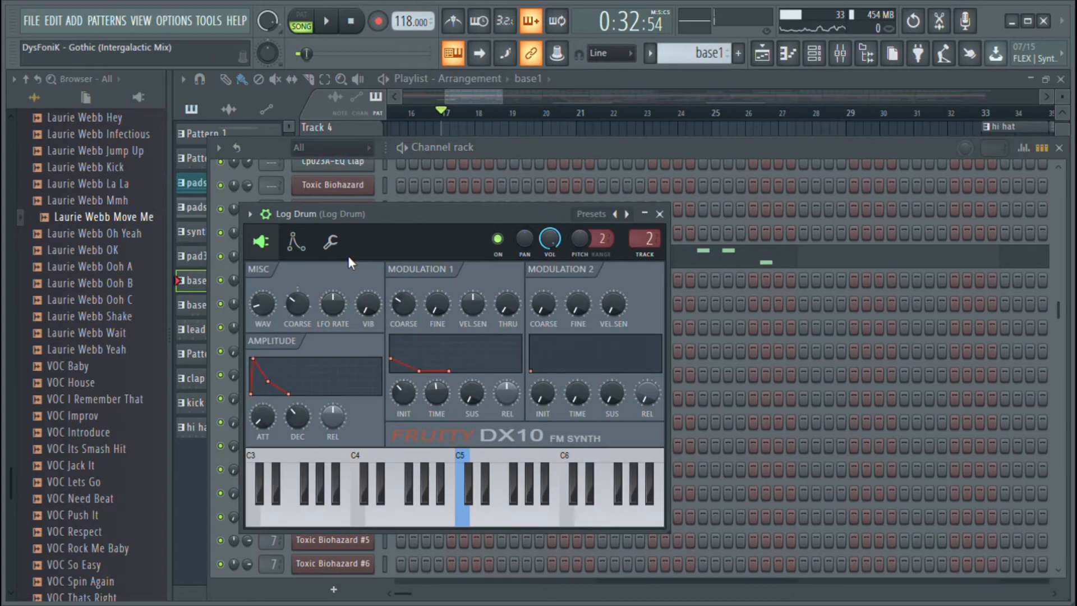
pyautogui.click(660, 216)
# Inspect the Fruity Fast Dist effect on the Log Drum mixer track and briefly audition the arrangement from bar 17
pyautogui.click(841, 58)
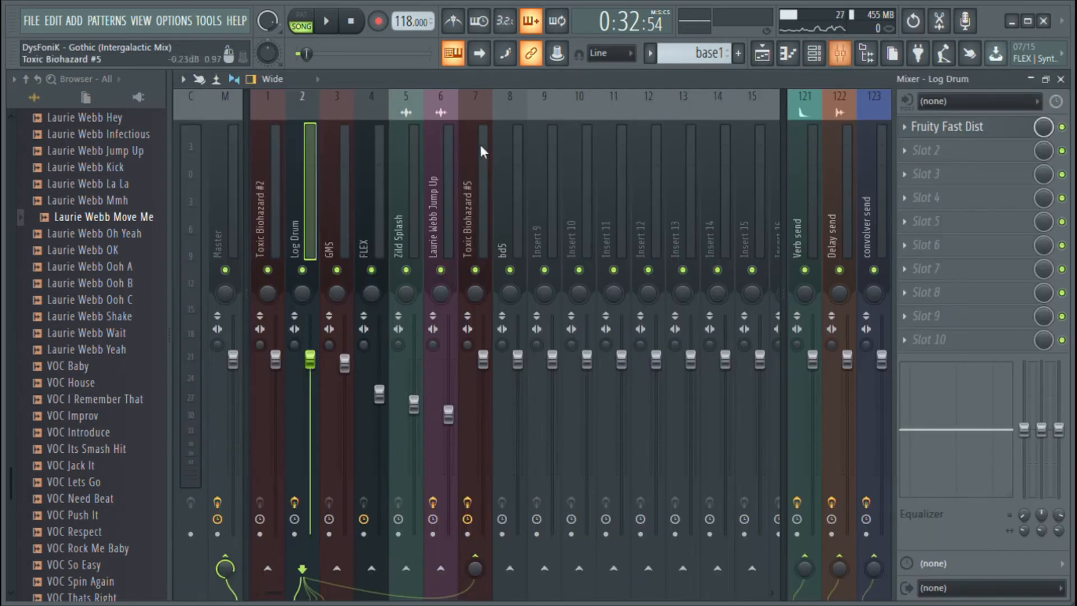
pyautogui.click(959, 137)
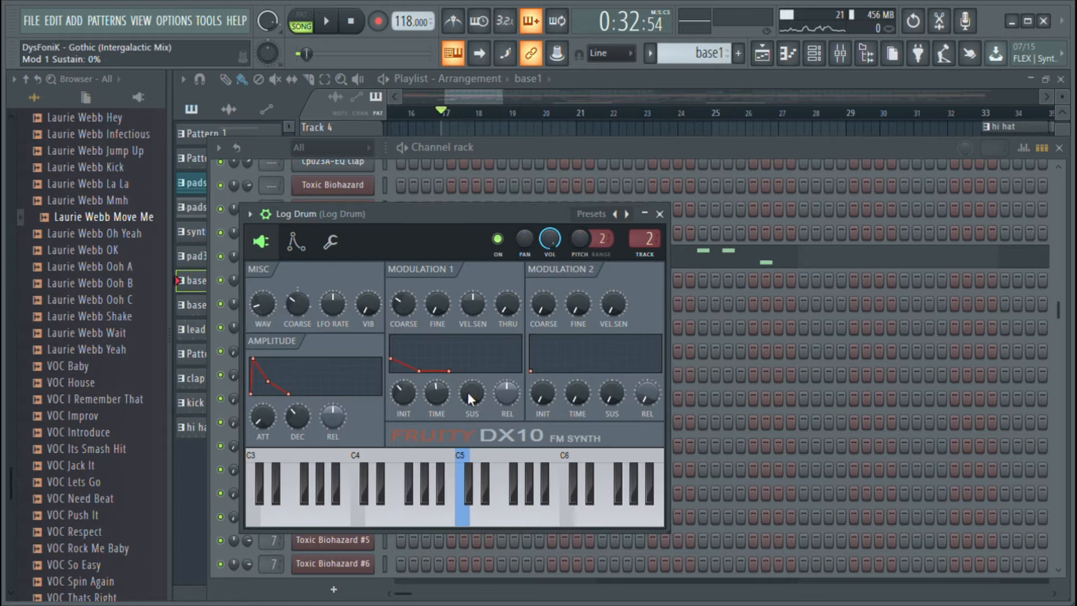
pyautogui.click(659, 215)
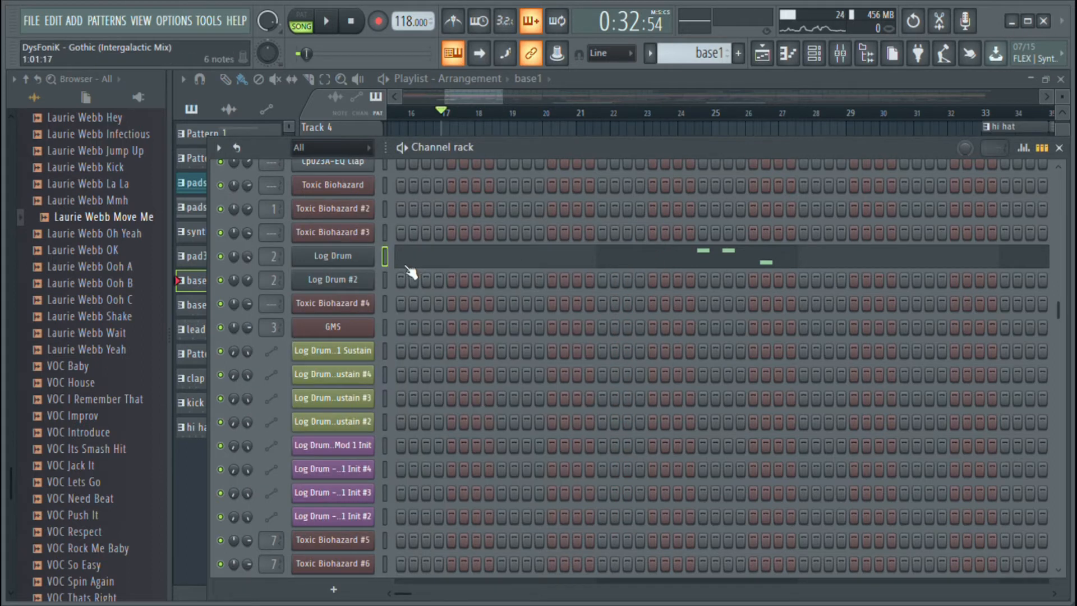
pyautogui.press('space')
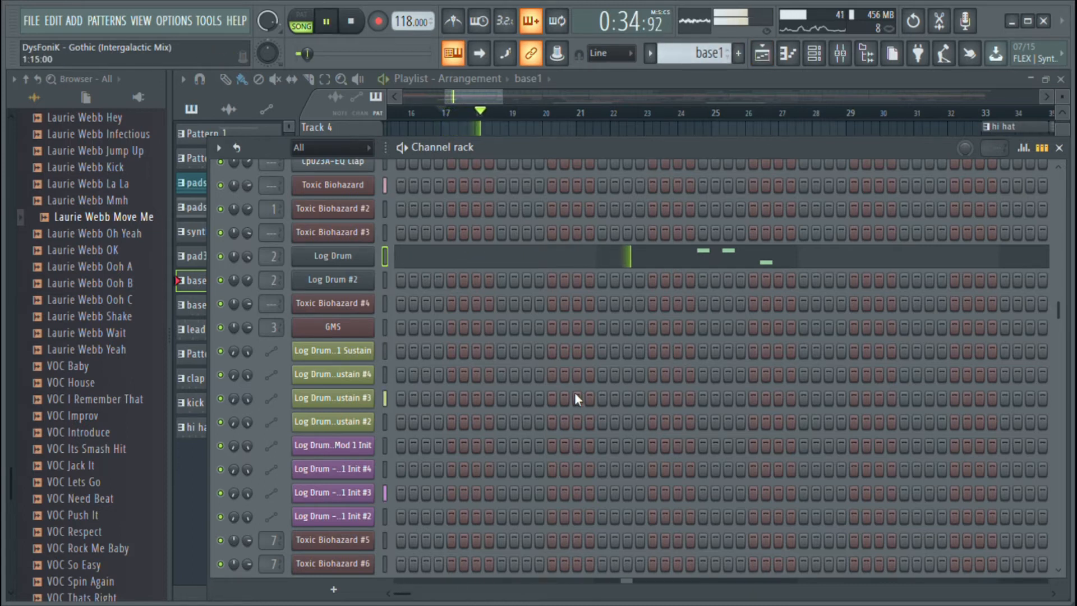
pyautogui.press('space')
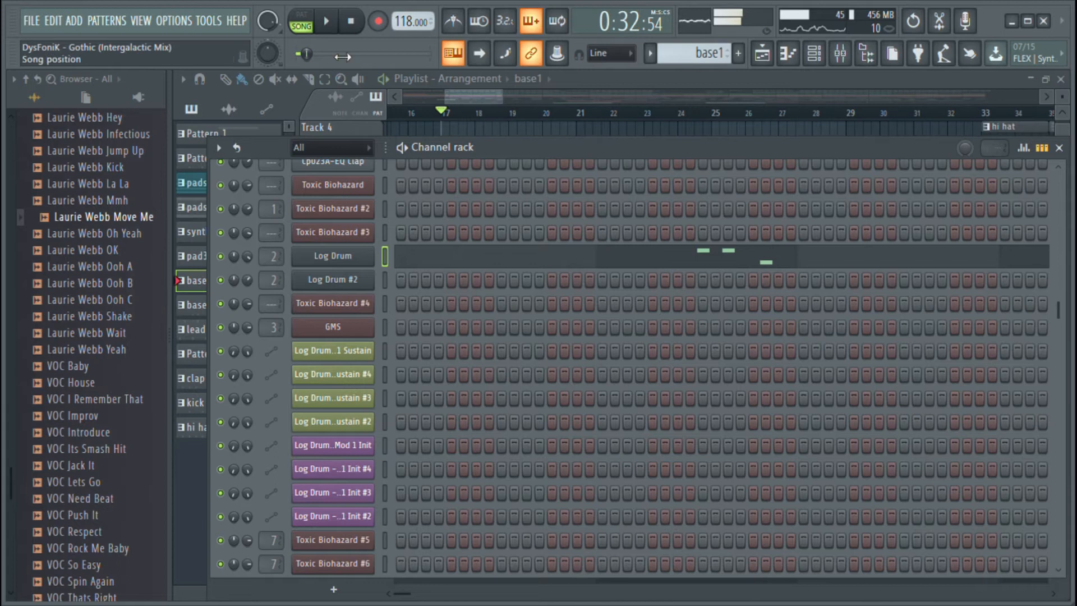
# Switch to pattern mode and add a new Log Drum channel at the end of the channel rack
pyautogui.click(308, 27)
pyautogui.scroll(-4, 424, 429)
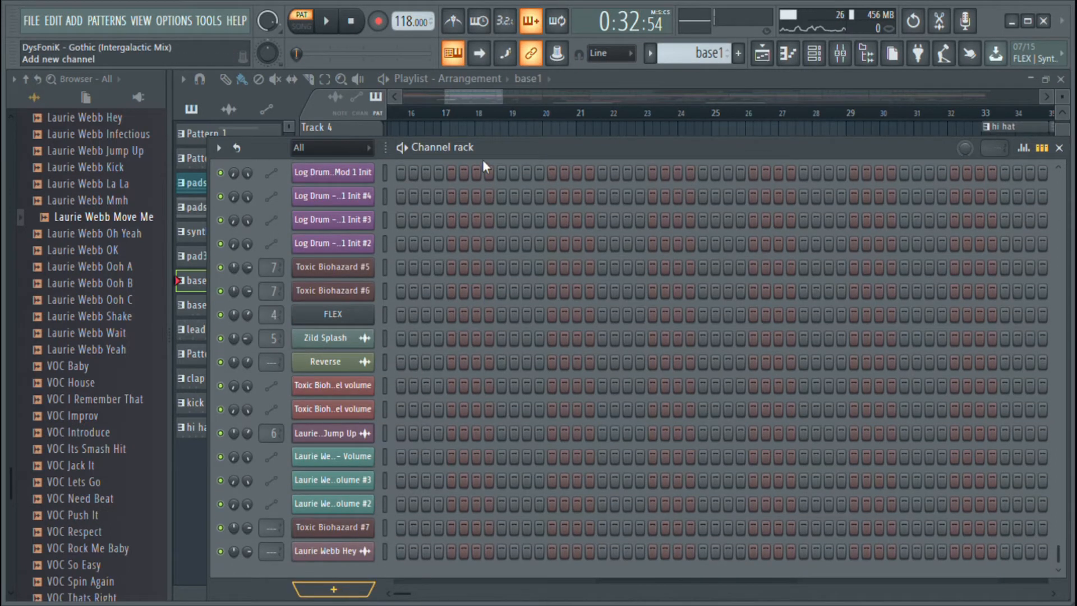
pyautogui.click(480, 127)
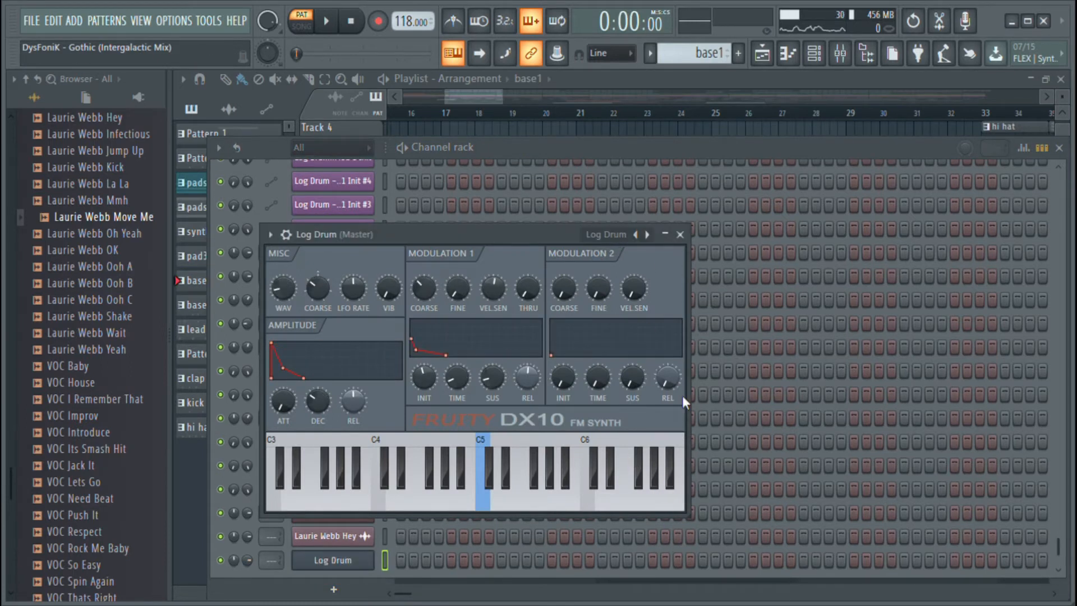
# Copy the base1 notes from the original Log Drum channel to the new one and mute the original channel
pyautogui.scroll(8, 681, 394)
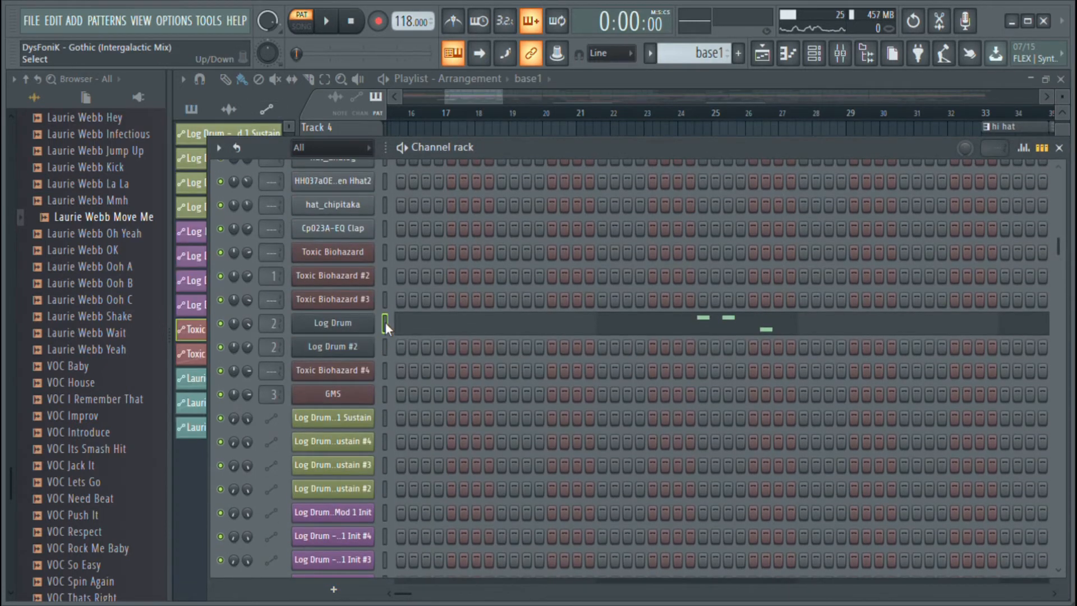
pyautogui.scroll(-8, 587, 446)
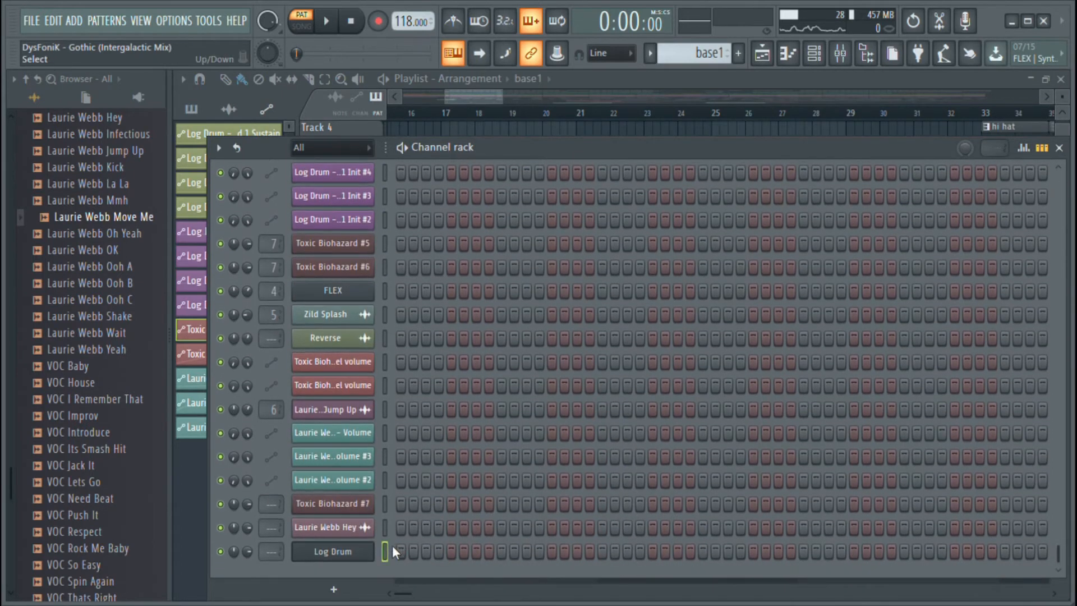
pyautogui.scroll(5, 425, 275)
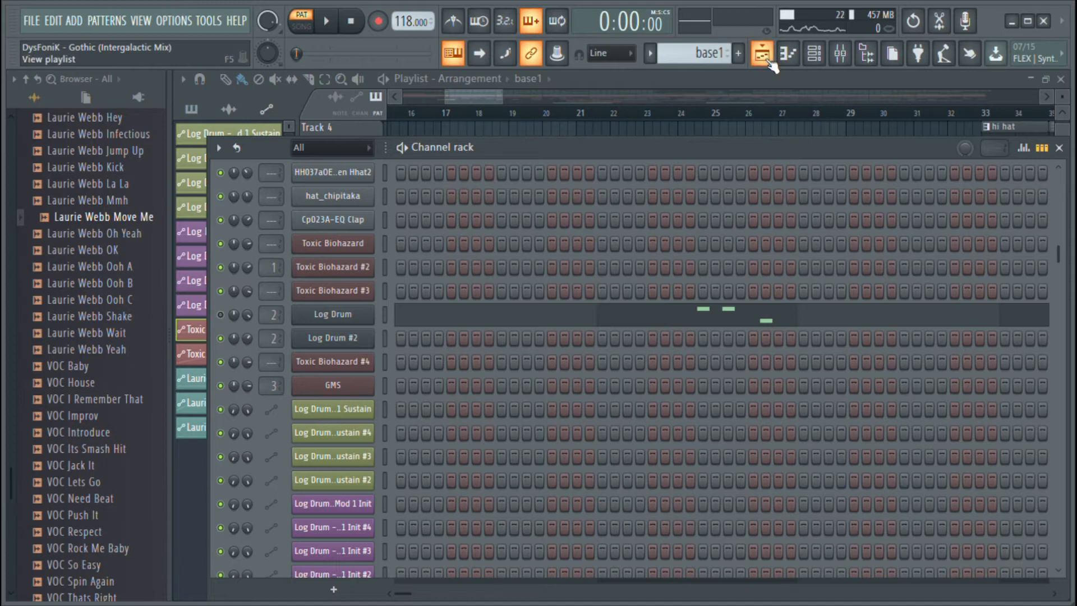
# Return to the playlist in song mode, place the playhead in bar 18, and briefly play the arrangement
pyautogui.click(762, 54)
pyautogui.scroll(-2, 599, 214)
pyautogui.click(493, 112)
pyautogui.press('space')
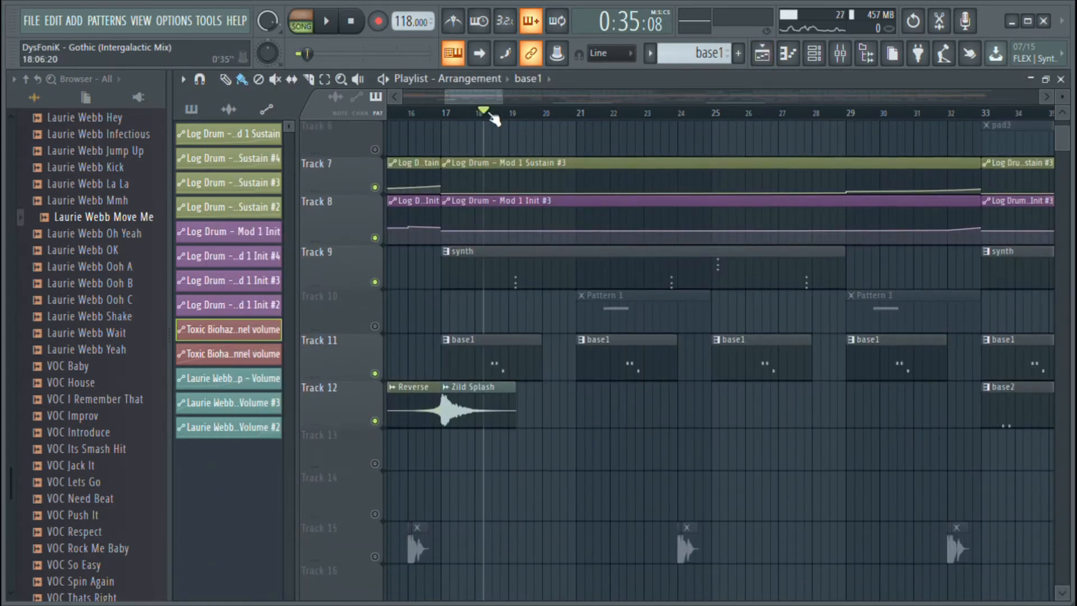
pyautogui.press('space')
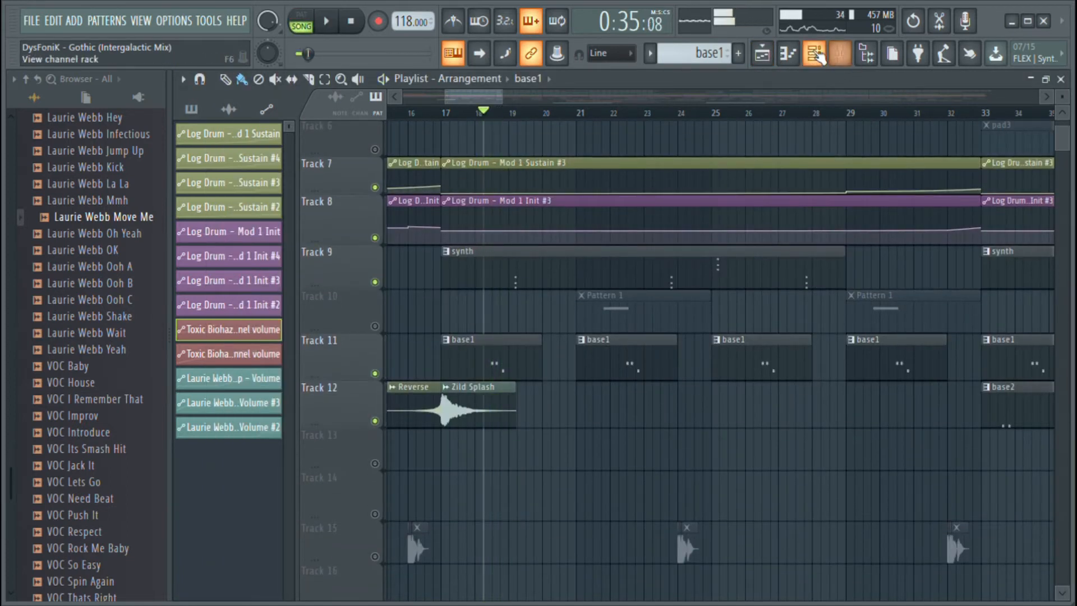
# Show the new Log Drum channel in the channel rack and audition its base1 notes from bar 18
pyautogui.click(814, 53)
pyautogui.scroll(-5, 546, 332)
pyautogui.press('space')
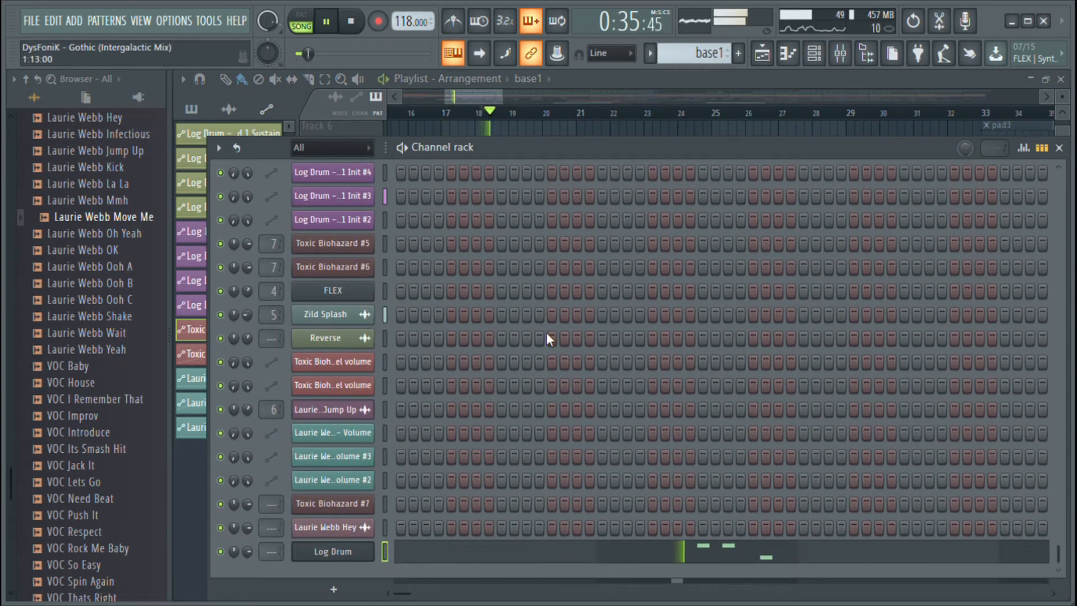
pyautogui.press('space')
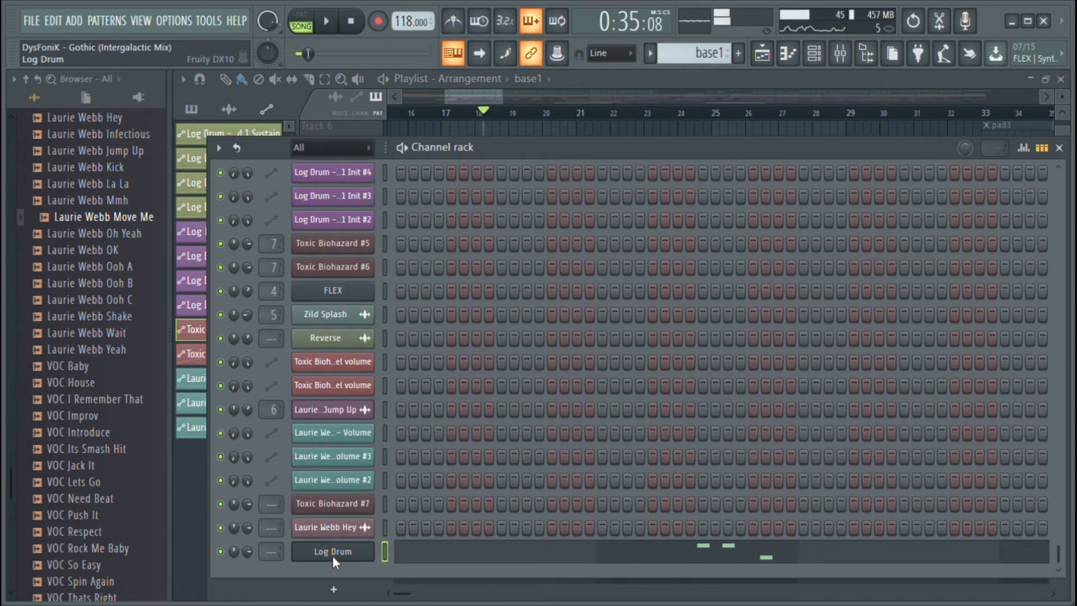
# Unmute the original Log Drum channel, check its instrument settings, and play the arrangement from bar 18
pyautogui.scroll(10, 473, 507)
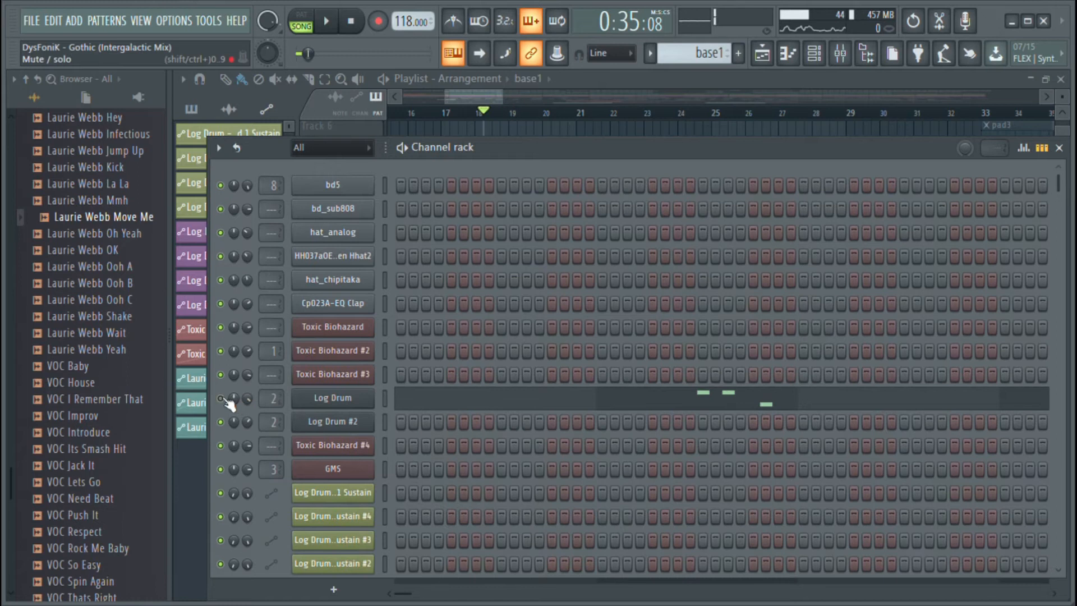
pyautogui.click(335, 398)
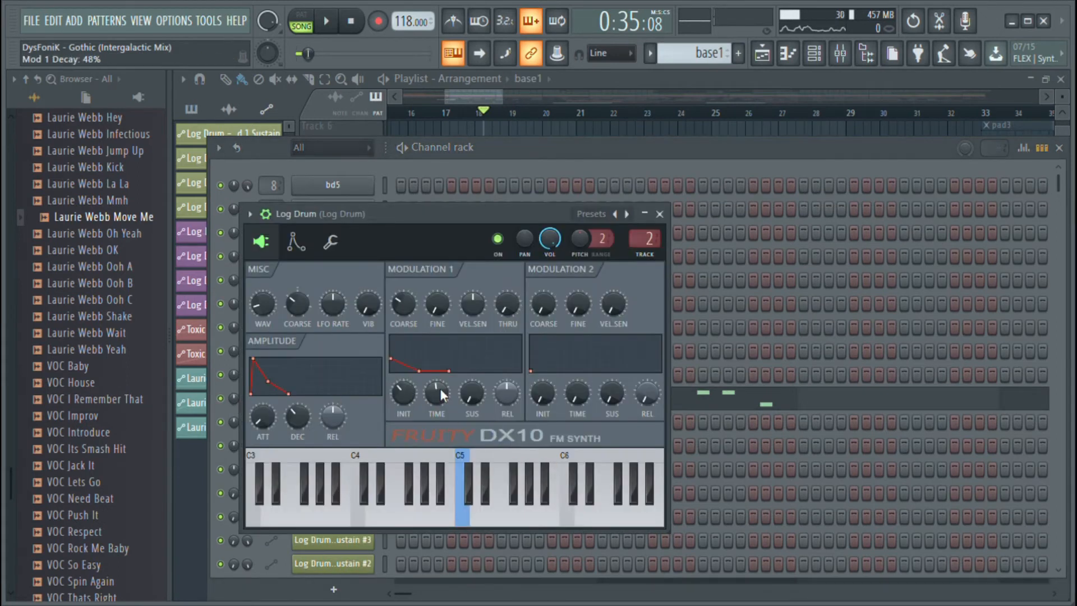
pyautogui.click(659, 213)
pyautogui.press('space')
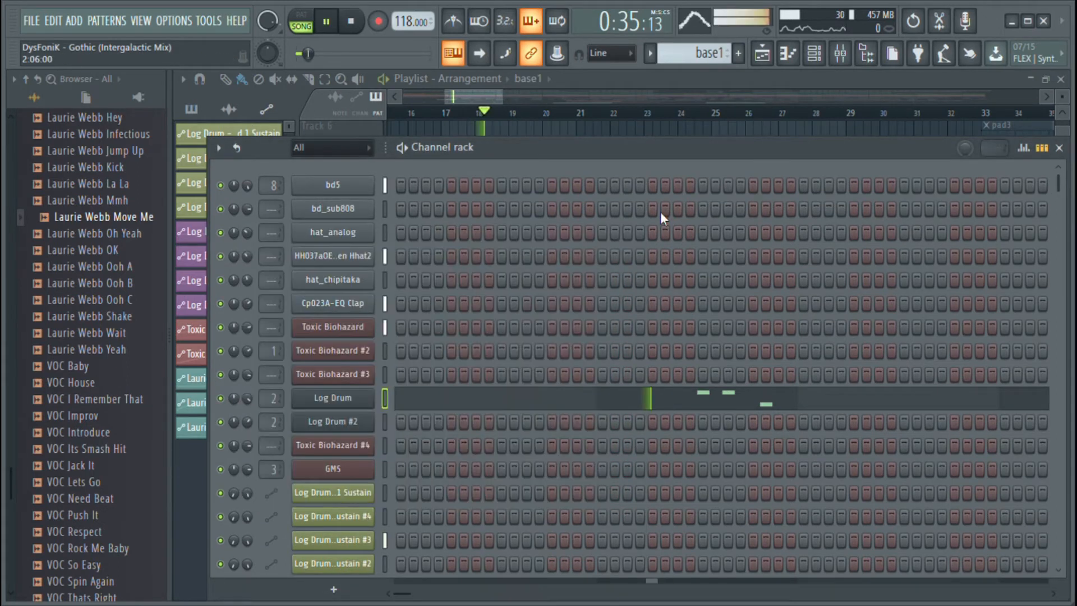
# Unmute Track 10 in the playlist and open its Pattern 1 clip in the piano roll to view the note
pyautogui.click(760, 56)
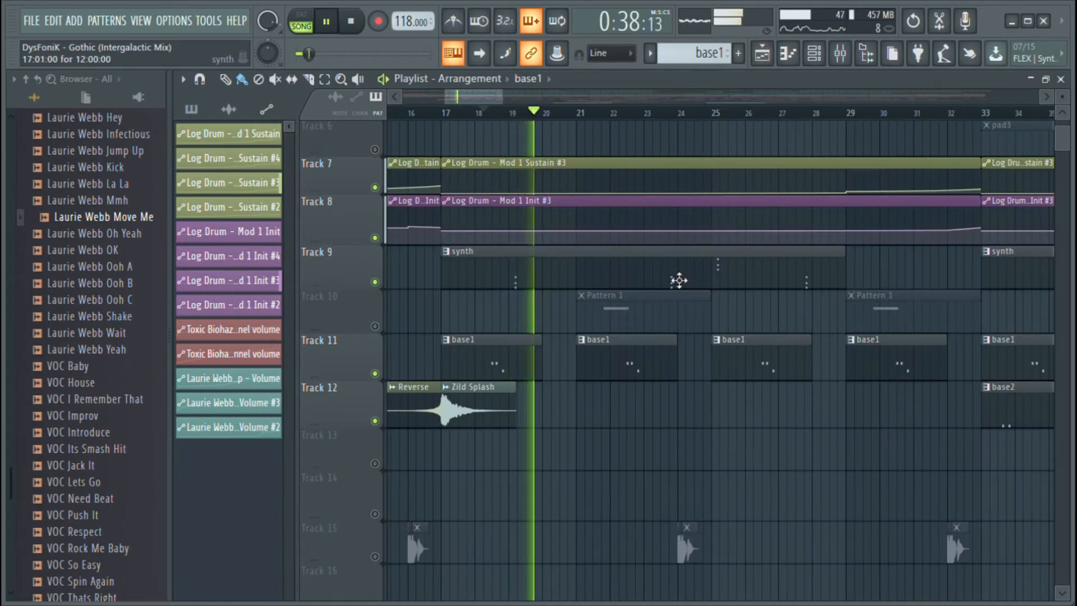
pyautogui.doubleClick(650, 316)
pyautogui.moveTo(556, 103); pyautogui.dragTo(238, 98)
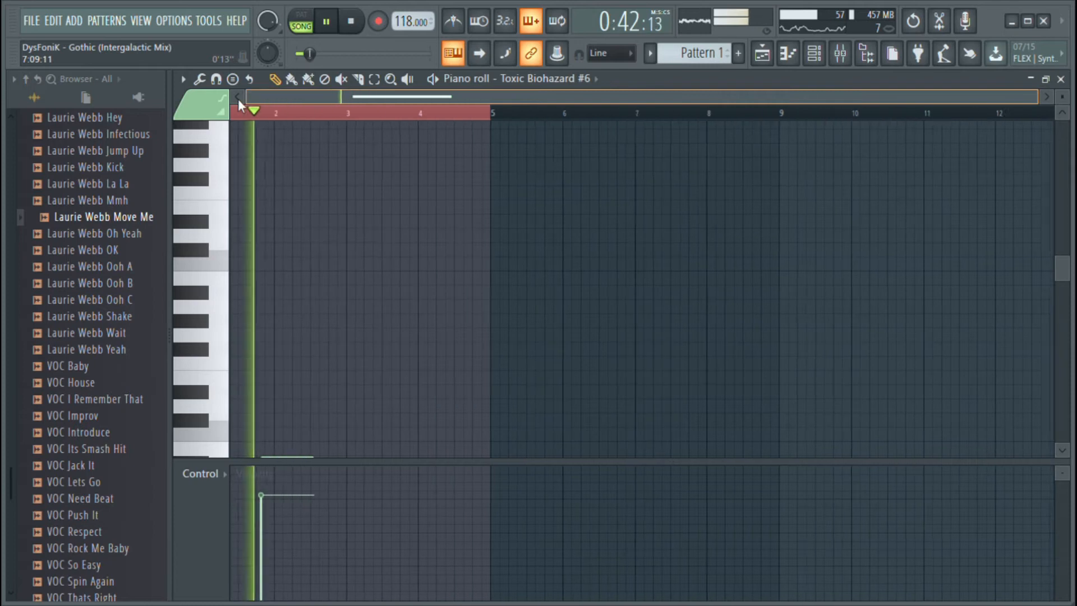
pyautogui.scroll(-3, 387, 308)
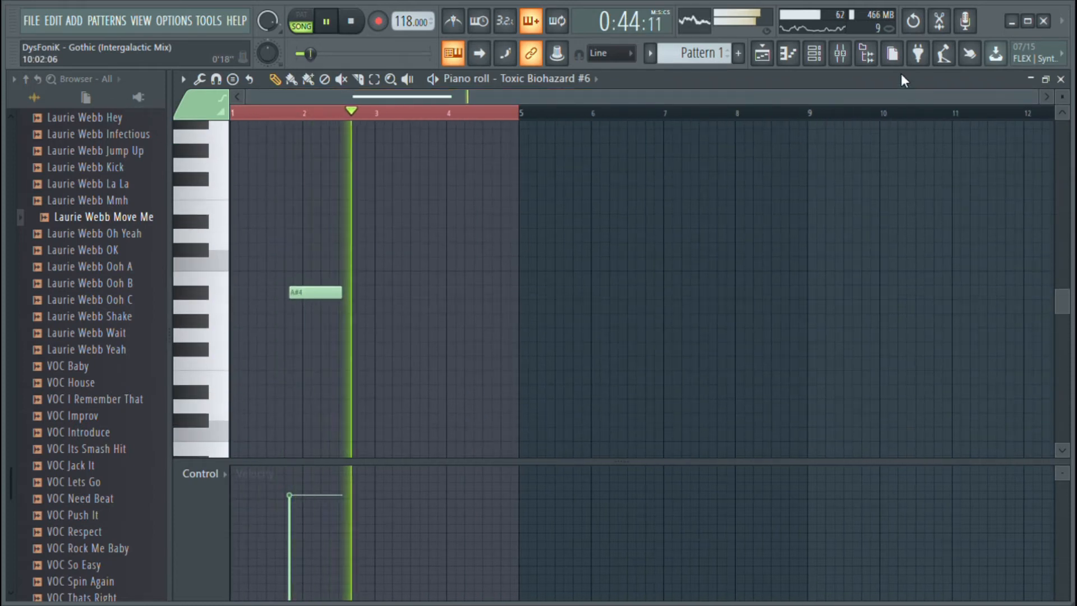
# Stop playback, unmute Track 15 in the playlist, and look over the rest of the arrangement
pyautogui.click(762, 53)
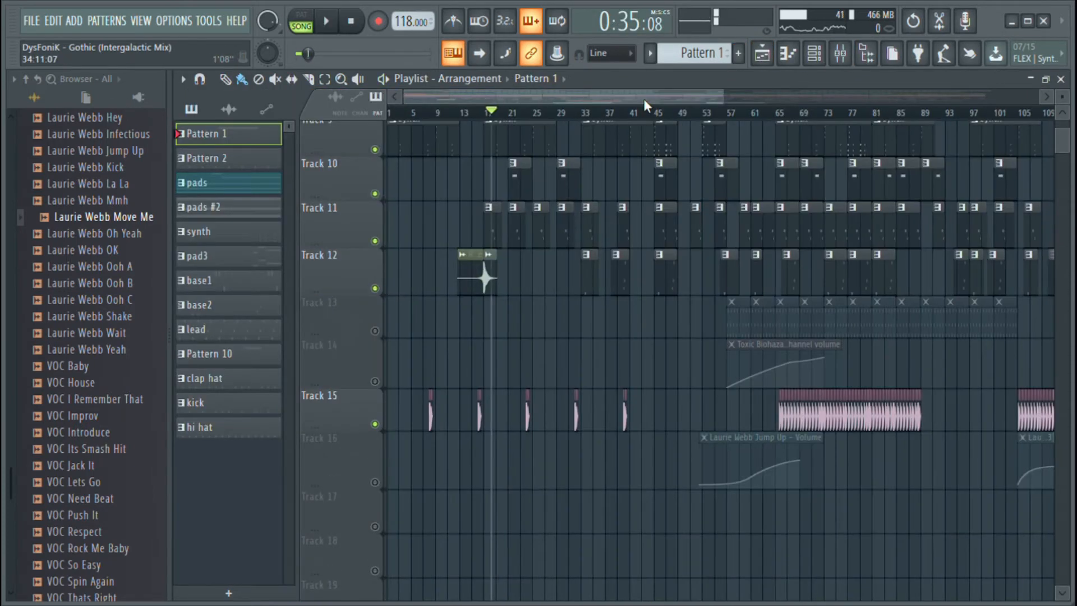
pyautogui.hscroll(4, 643, 98)
pyautogui.scroll(8, 606, 224)
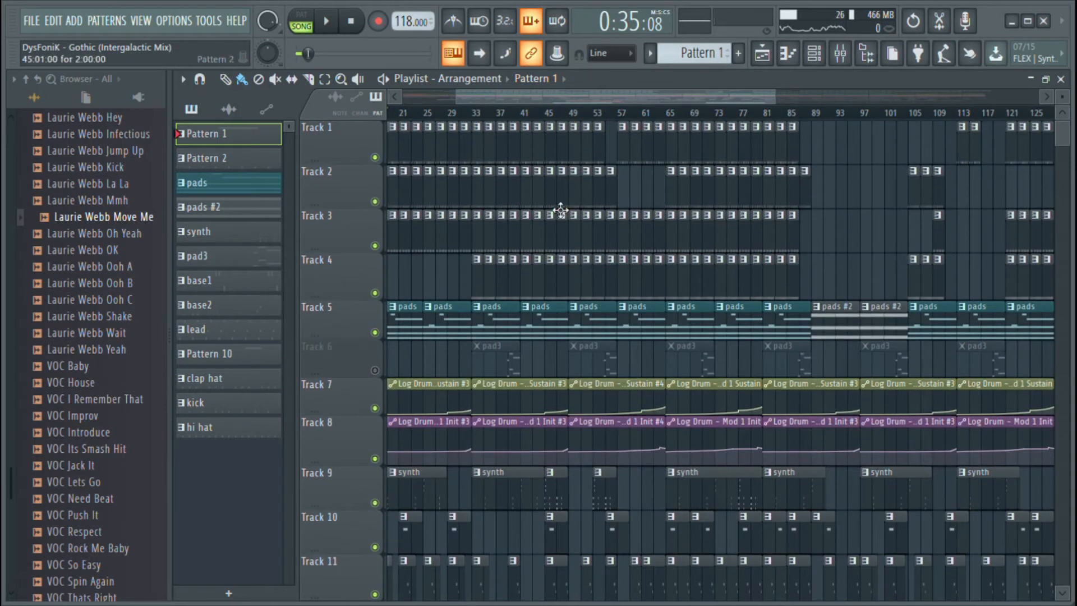
pyautogui.scroll(-8, 542, 365)
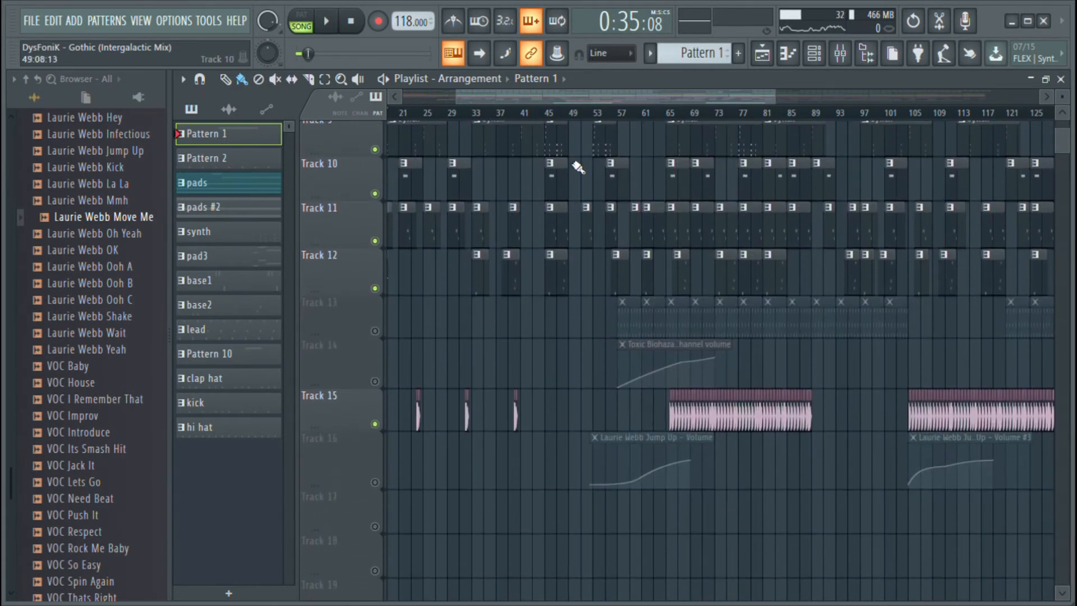
# Place the playhead at bar 53, where a synth clip starts, and examine the tracks around it
pyautogui.click(600, 113)
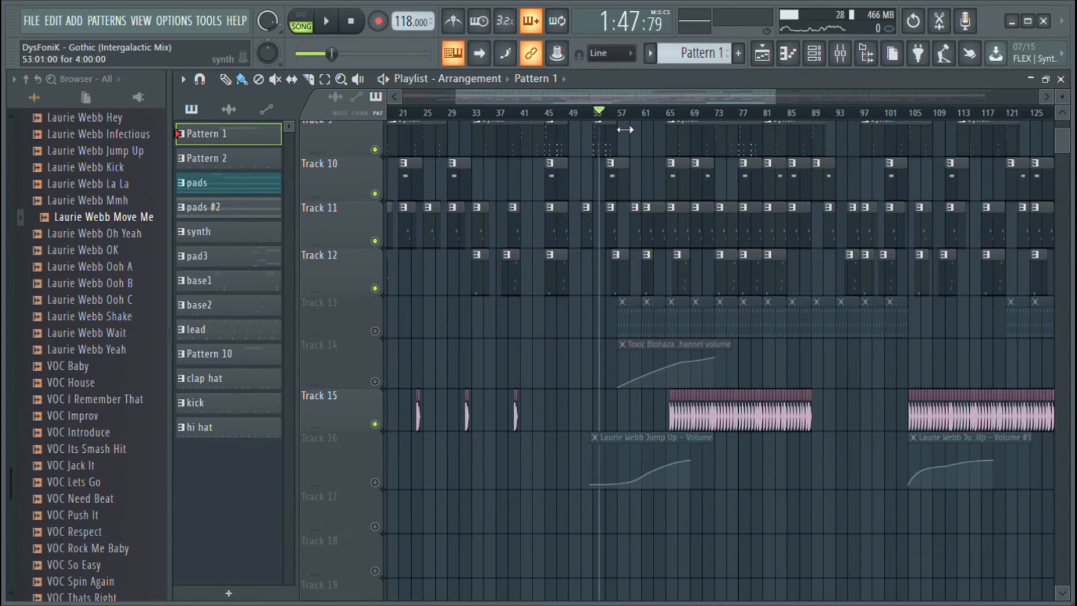
pyautogui.scroll(8, 625, 129)
pyautogui.scroll(2, 616, 117)
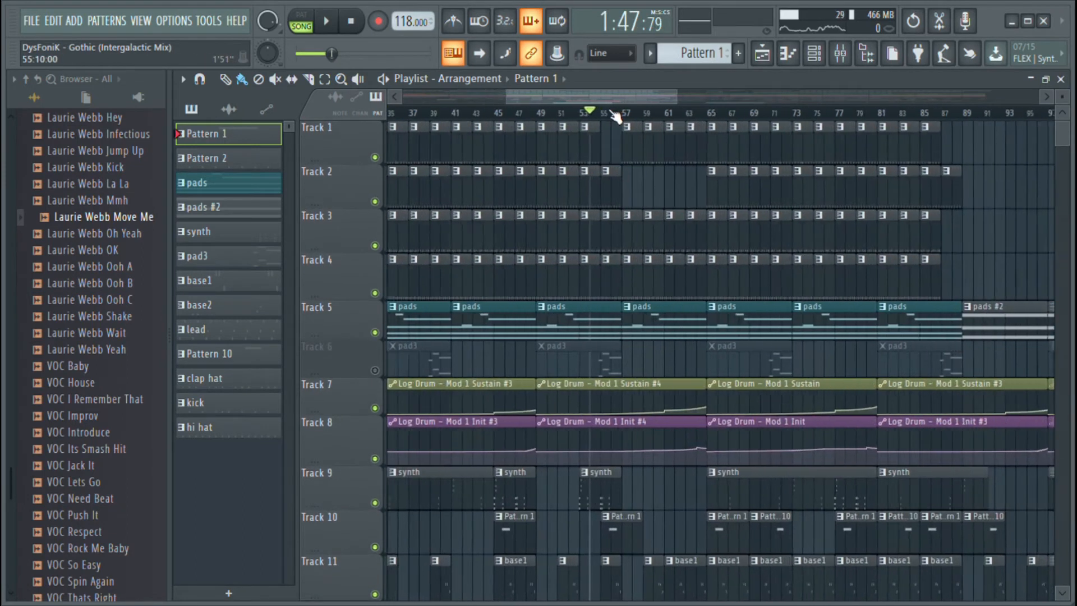
pyautogui.scroll(1, 615, 116)
pyautogui.click(583, 115)
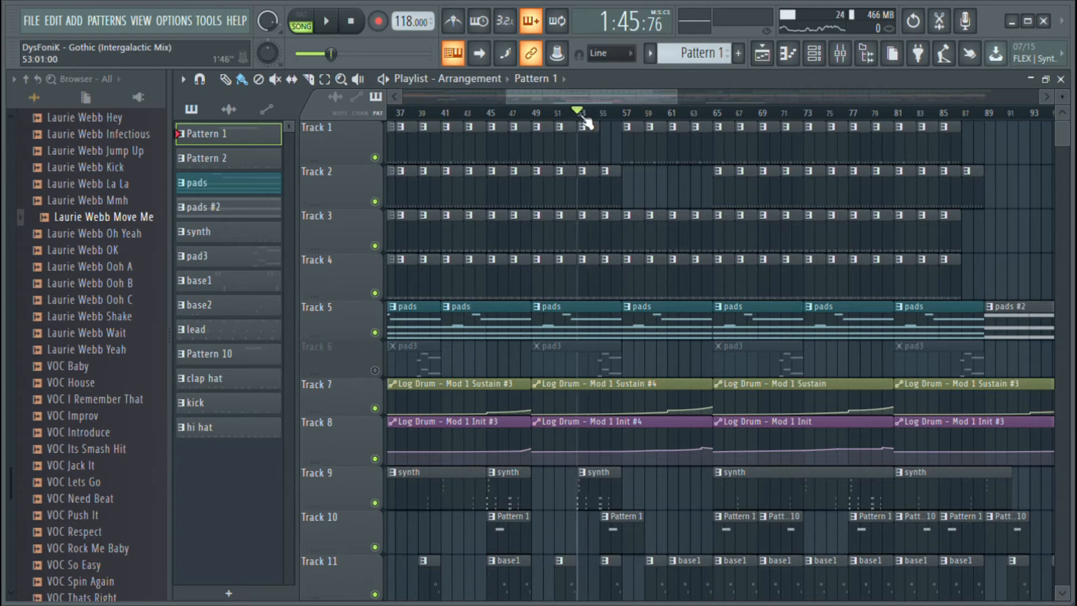
pyautogui.keyDown('ctrl'); pyautogui.scroll(3, 619, 170); pyautogui.keyUp('ctrl')
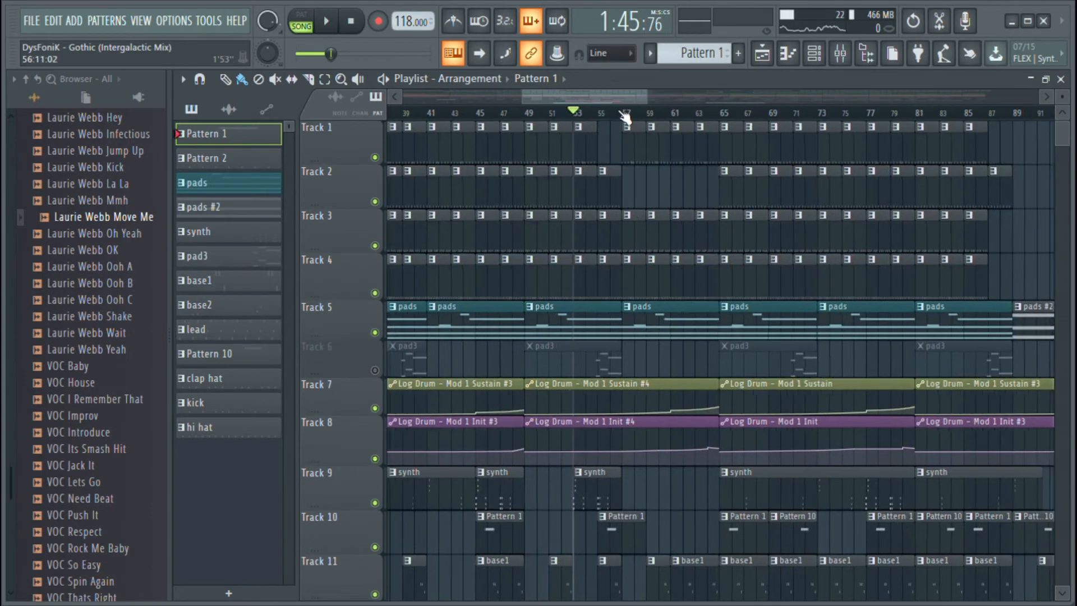
pyautogui.scroll(-5, 606, 258)
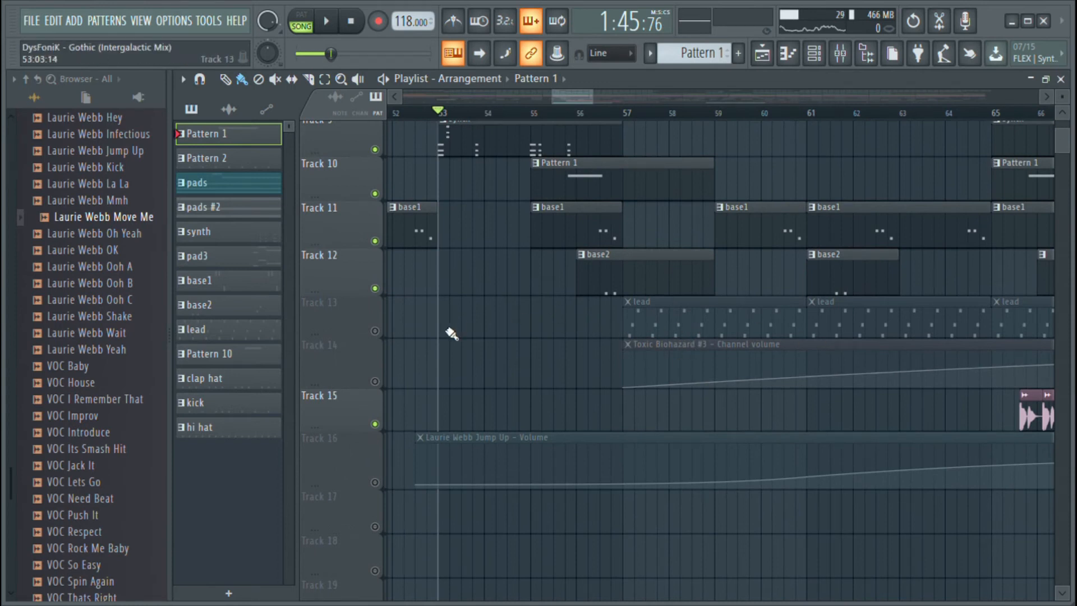
# Unmute Tracks 13 and 14 with the lead and its volume automation, and play the arrangement from bar 53
pyautogui.click(375, 331)
pyautogui.click(375, 381)
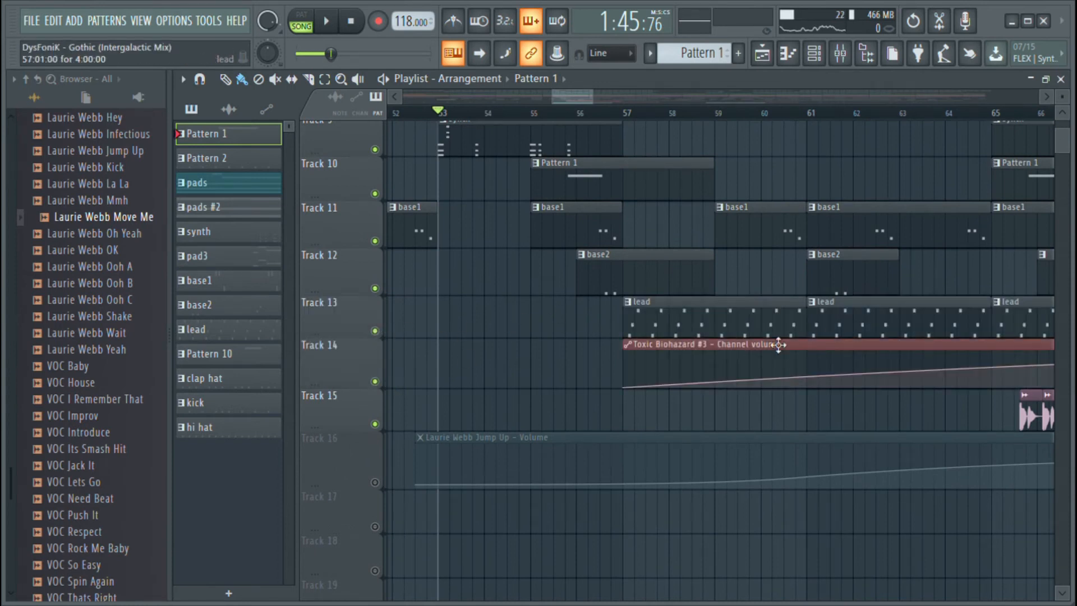
pyautogui.press('space')
pyautogui.scroll(5, 661, 356)
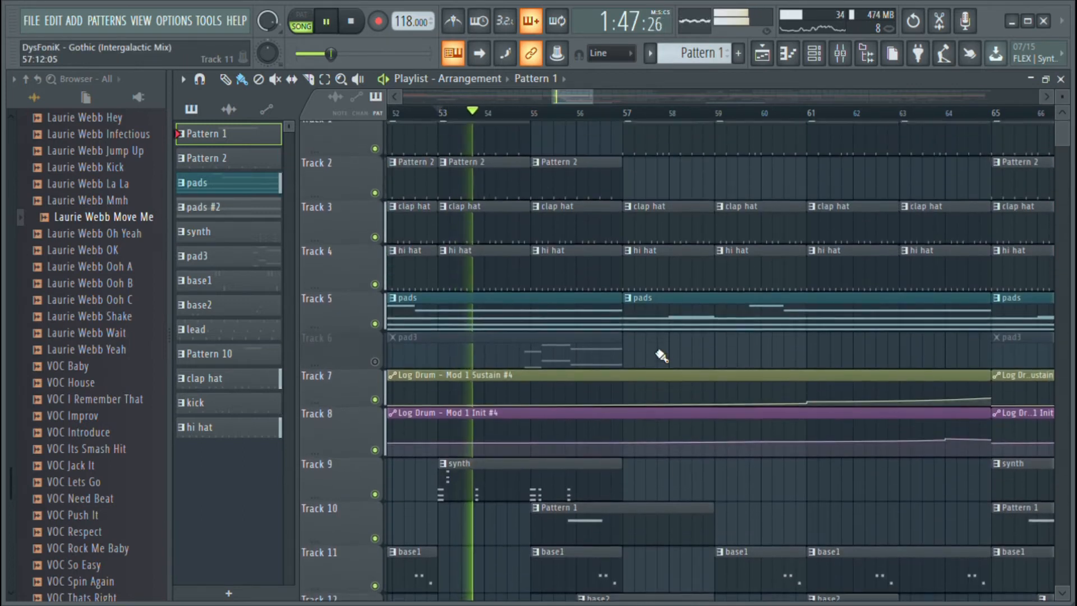
# Unmute Track 6 with the pad3 clips, listen to the arrangement with them, and stop playback
pyautogui.scroll(1, 661, 356)
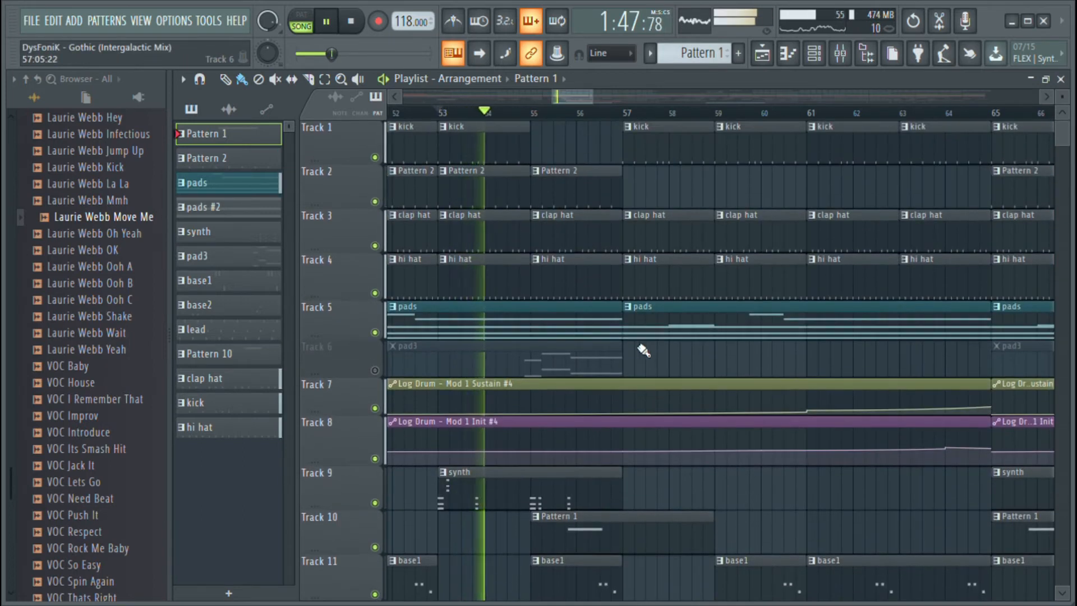
pyautogui.click(375, 370)
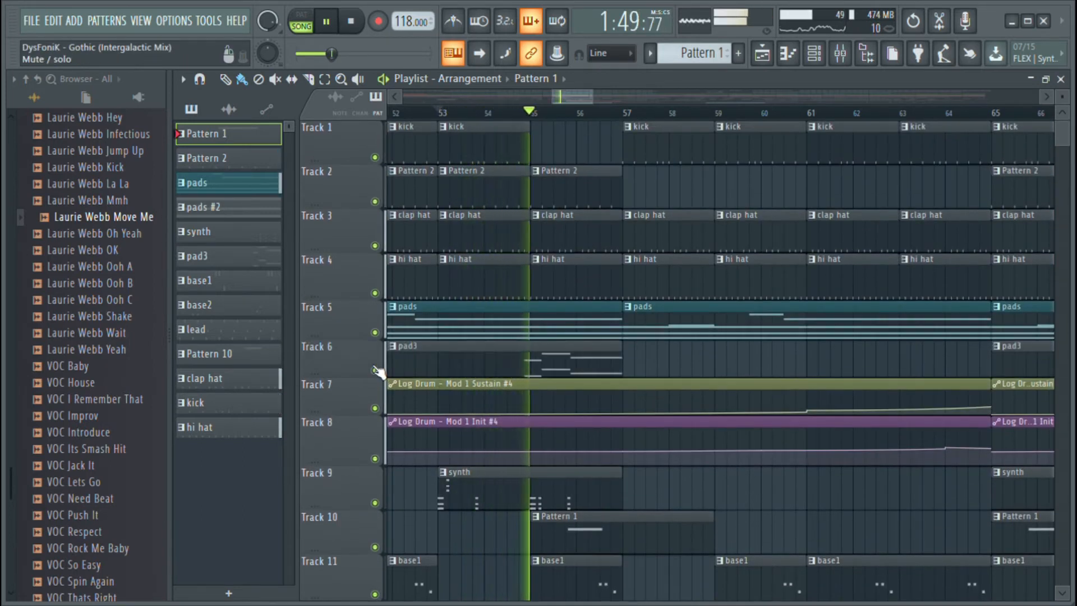
pyautogui.press('space')
# Open pad3's GMS notes in the piano roll, enlarge the note area, and examine the two octaves of notes between bars 6 and 9
pyautogui.click(560, 373)
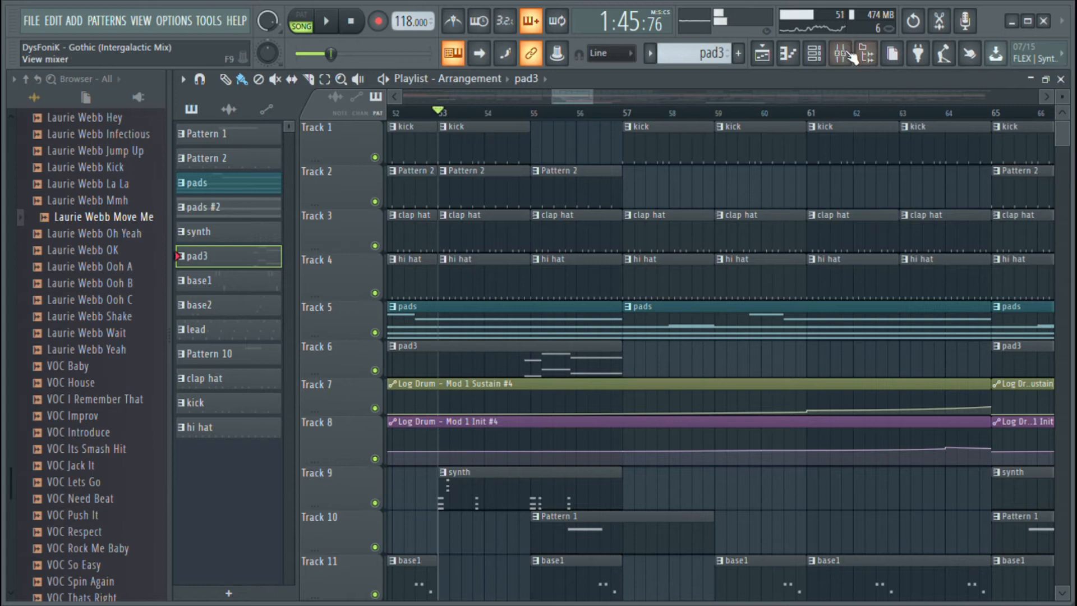
pyautogui.click(812, 58)
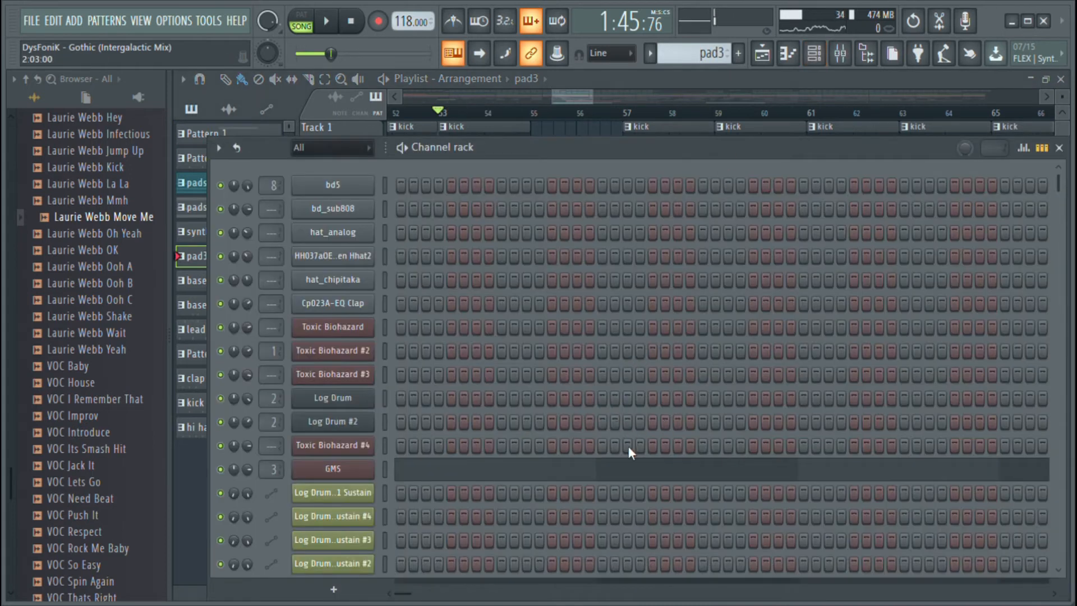
pyautogui.click(633, 469)
pyautogui.scroll(6, 672, 260)
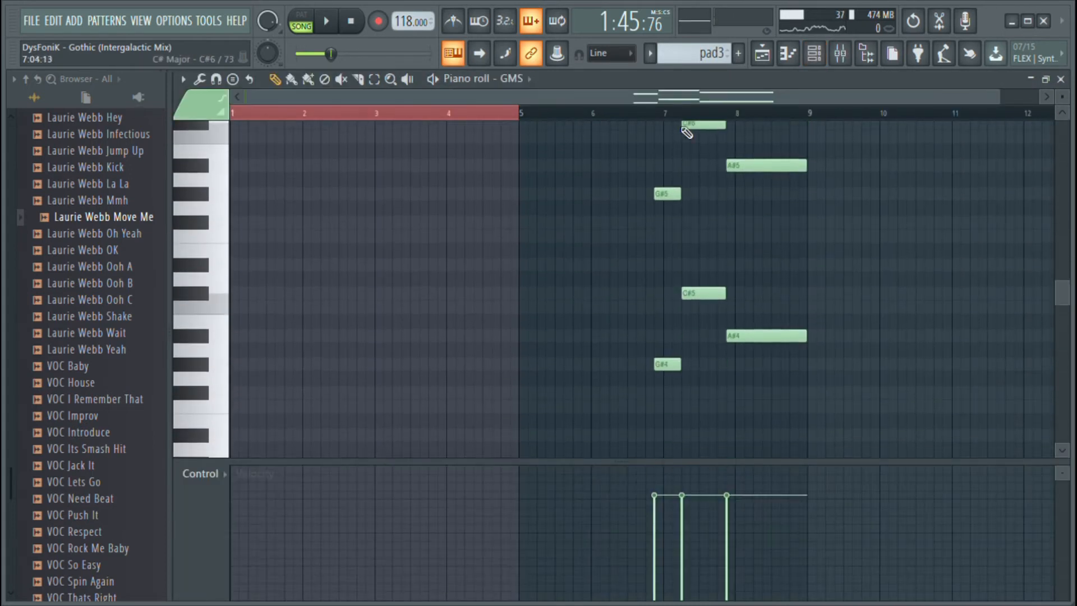
pyautogui.scroll(-3, 697, 128)
pyautogui.scroll(3, 697, 118)
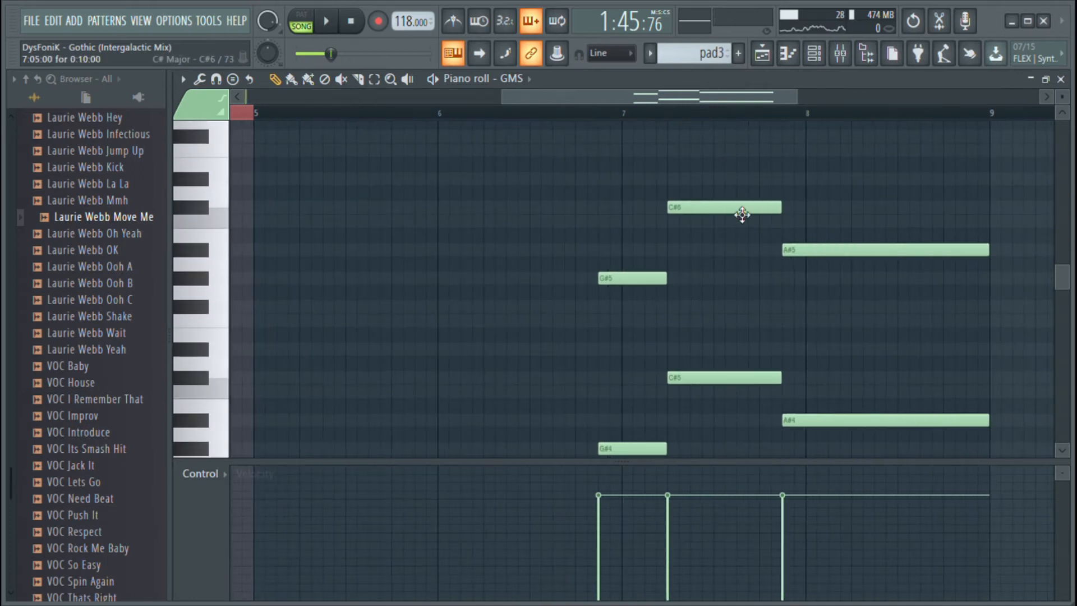
pyautogui.scroll(-3, 617, 247)
pyautogui.scroll(3, 768, 207)
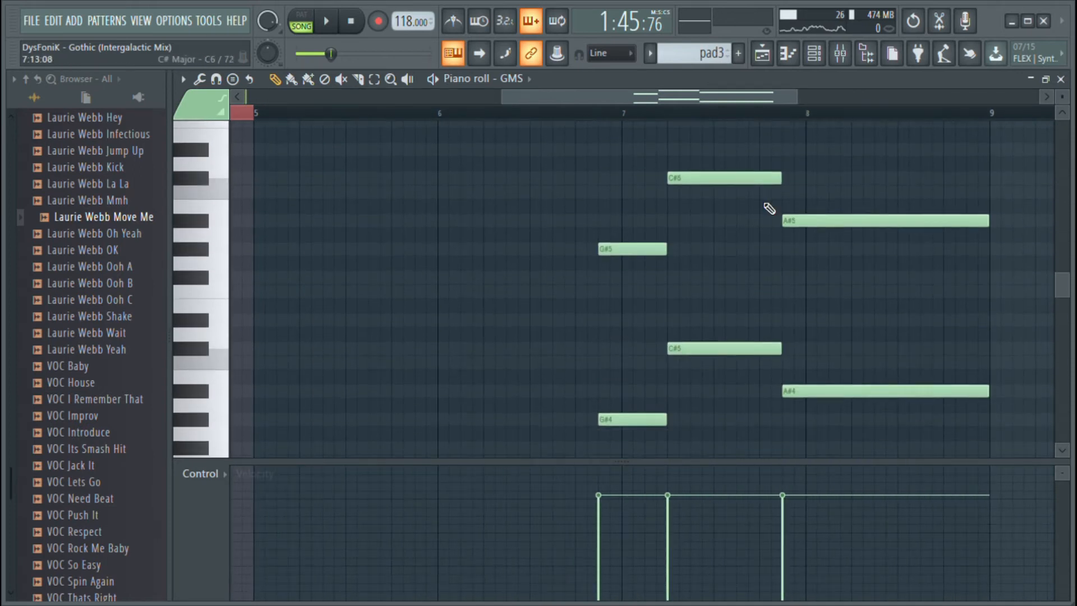
pyautogui.moveTo(760, 467); pyautogui.dragTo(757, 553)
pyautogui.scroll(6, 748, 440)
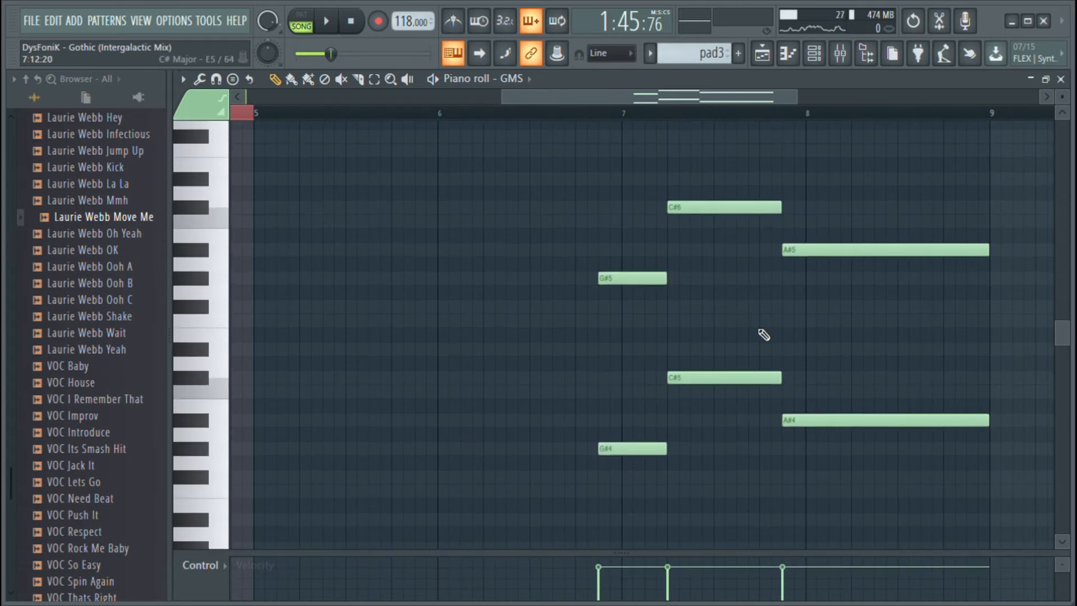
# Return to the playlist and play the arrangement from bar 53, following it into the lead and volume automation tracks
pyautogui.click(760, 56)
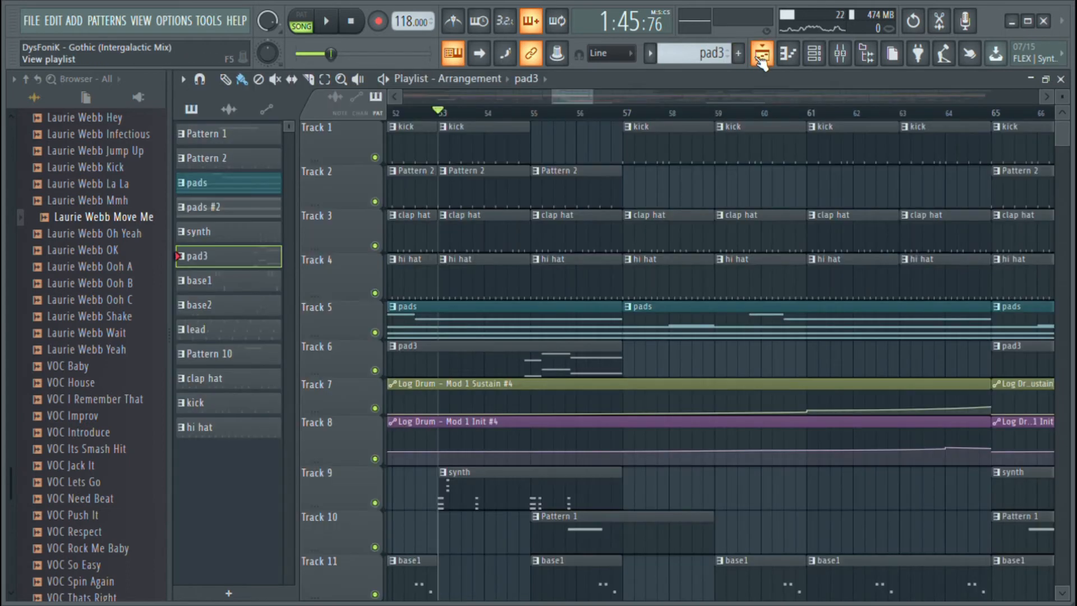
pyautogui.press('space')
pyautogui.scroll(-4, 661, 270)
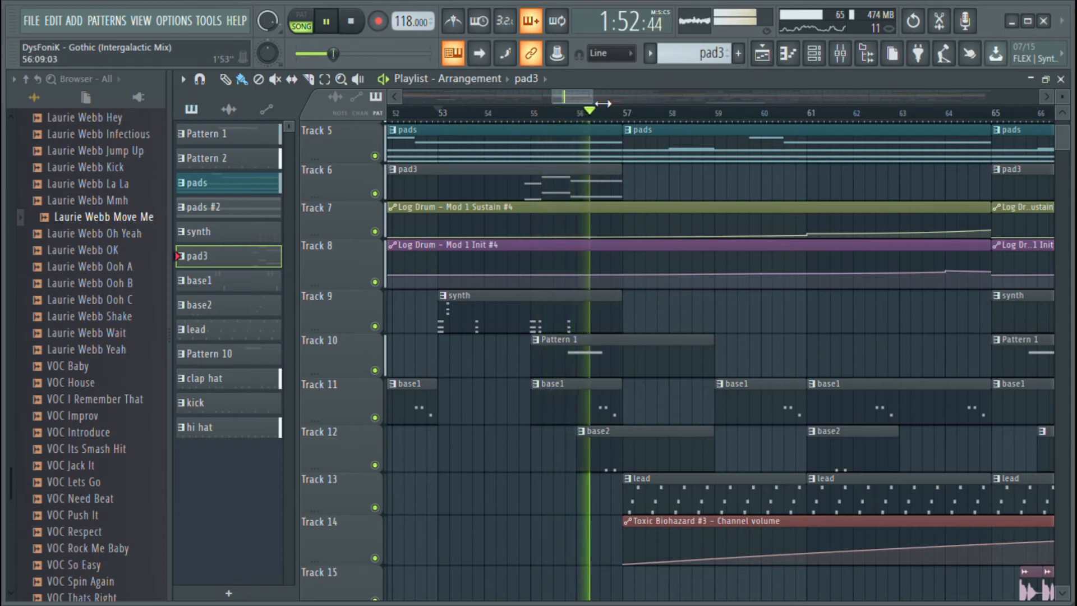
pyautogui.moveTo(578, 98); pyautogui.dragTo(586, 98)
pyautogui.scroll(-2, 630, 485)
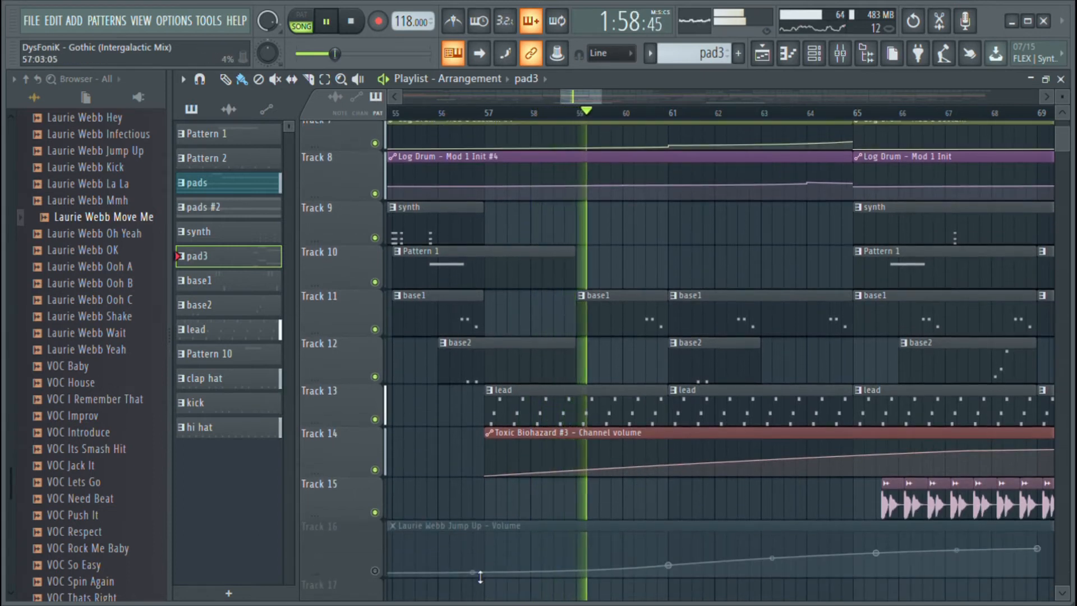
# Mute Track 15 with the vocal chops and follow the playback past bar 65
pyautogui.click(374, 512)
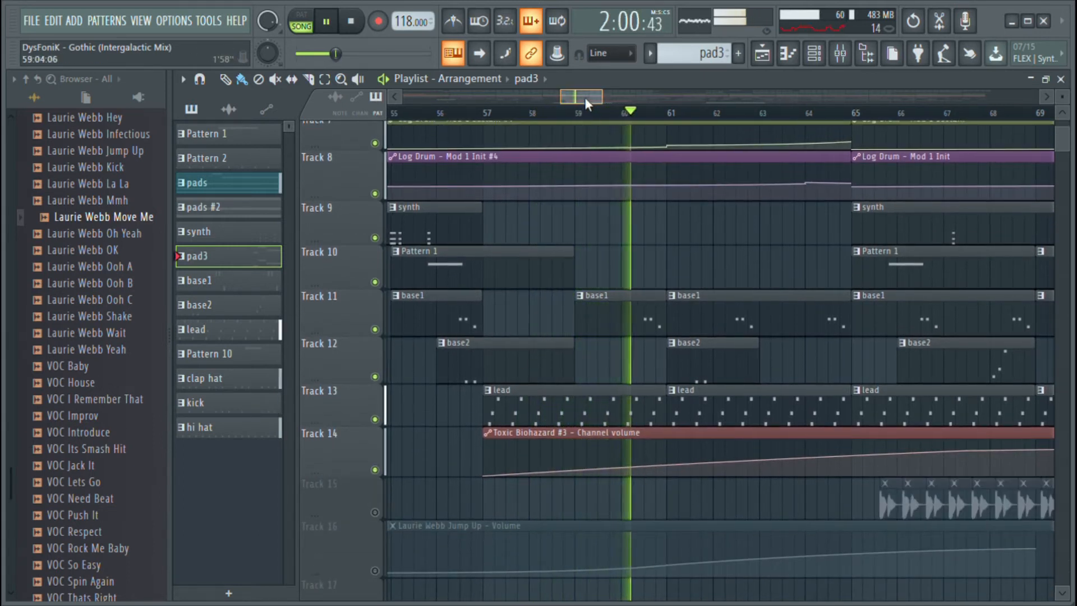
pyautogui.moveTo(584, 96); pyautogui.dragTo(596, 98)
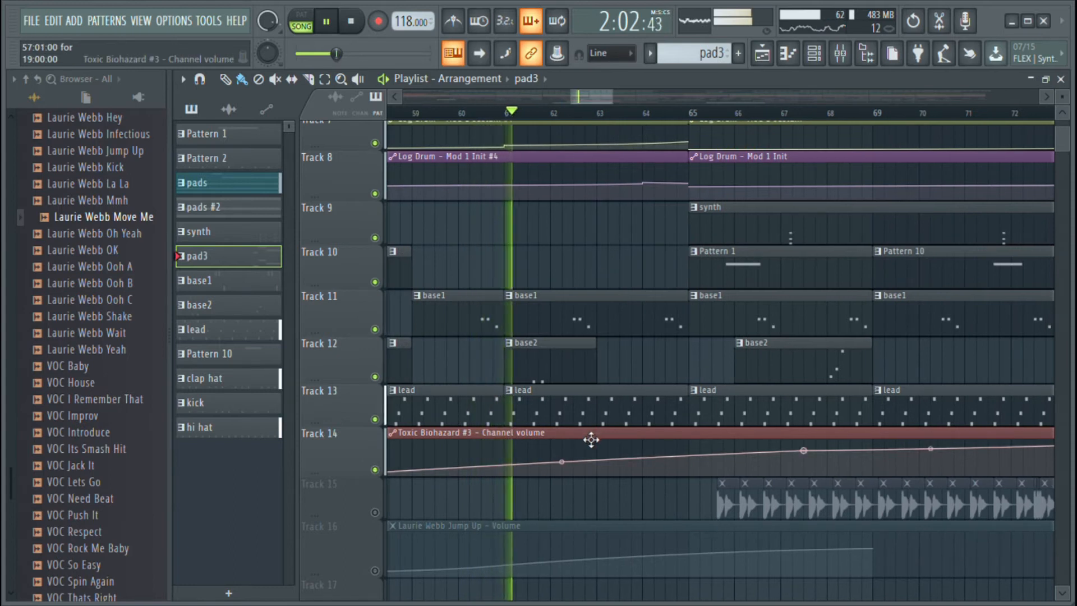
pyautogui.scroll(3, 578, 348)
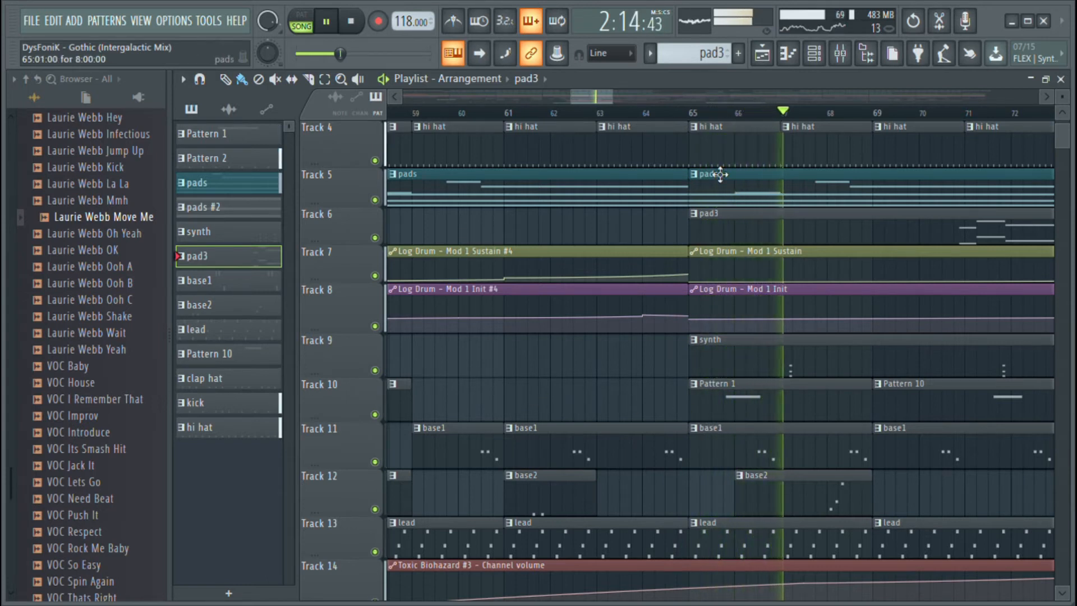
pyautogui.moveTo(611, 96); pyautogui.dragTo(723, 96)
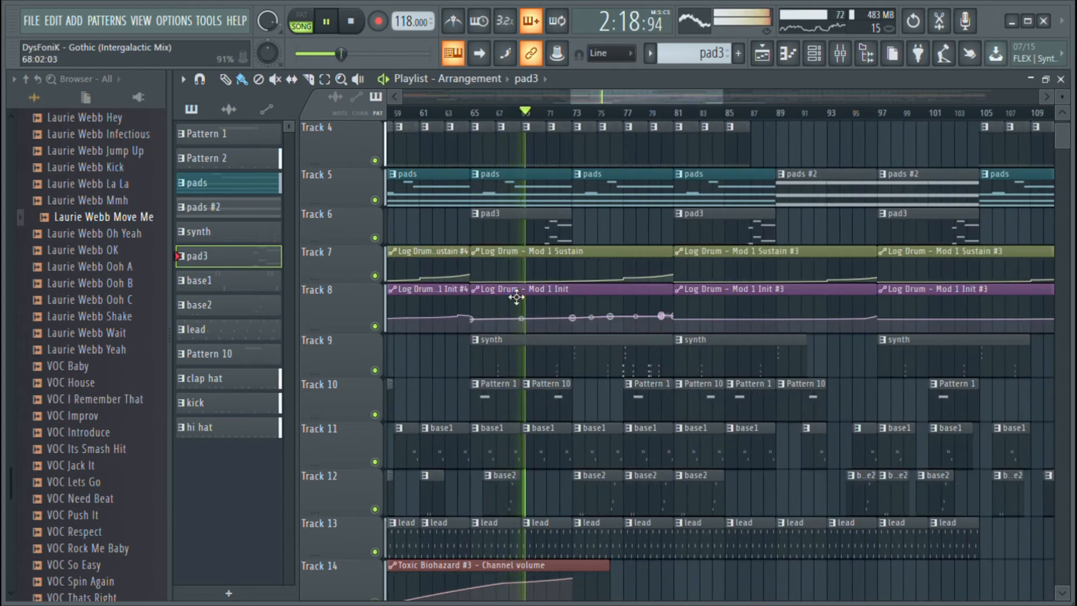
# Stop playback, mark bars 65 to 73 as the time selection, and deselect the clips inside it
pyautogui.press('space')
pyautogui.moveTo(473, 113); pyautogui.dragTo(572, 115)
pyautogui.scroll(-4, 545, 246)
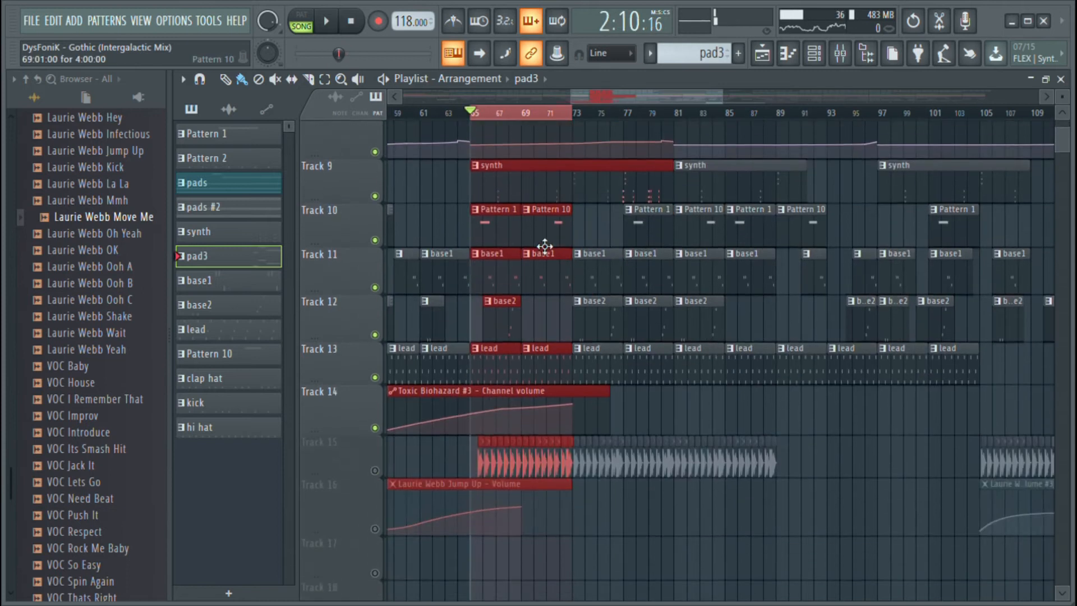
pyautogui.click(459, 218)
# Enlarge Track 7 to view the Log Drum Mod 1 Sustain automation curve from bar 65
pyautogui.scroll(3, 503, 104)
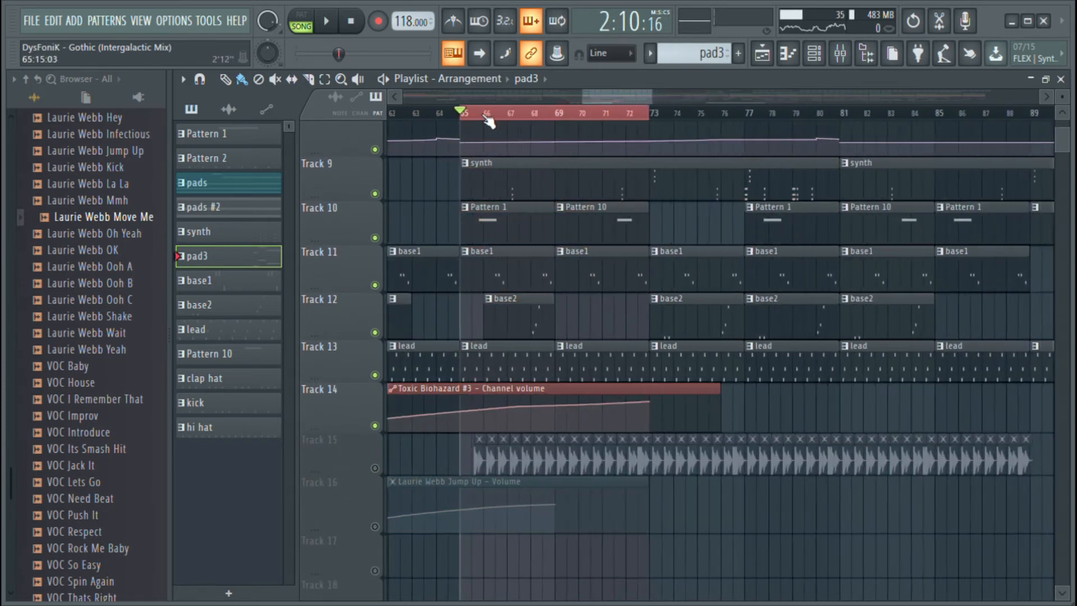
pyautogui.scroll(4, 482, 247)
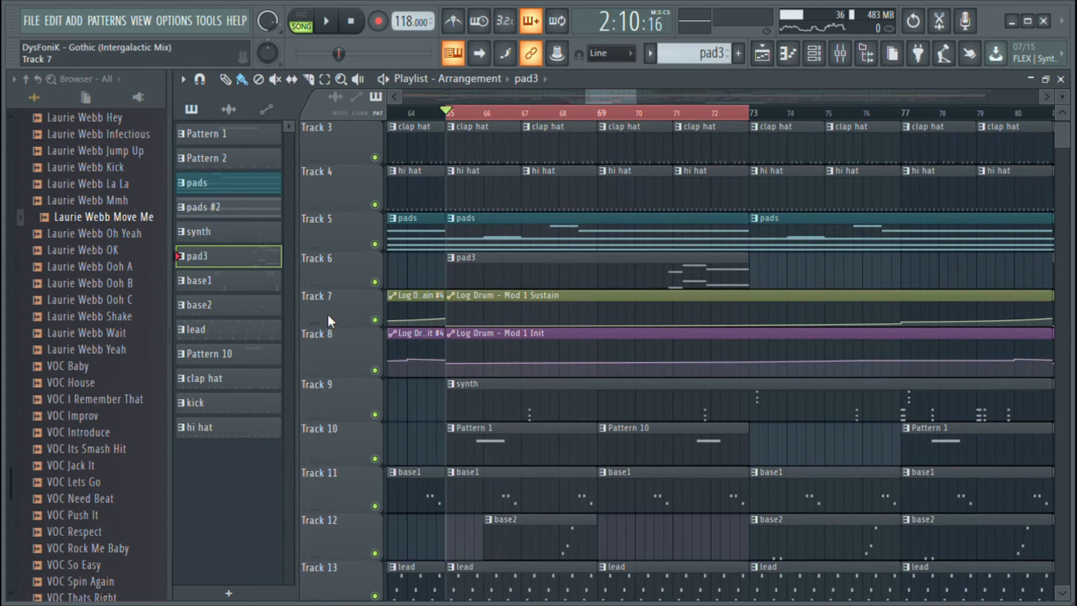
pyautogui.moveTo(334, 328); pyautogui.dragTo(336, 394)
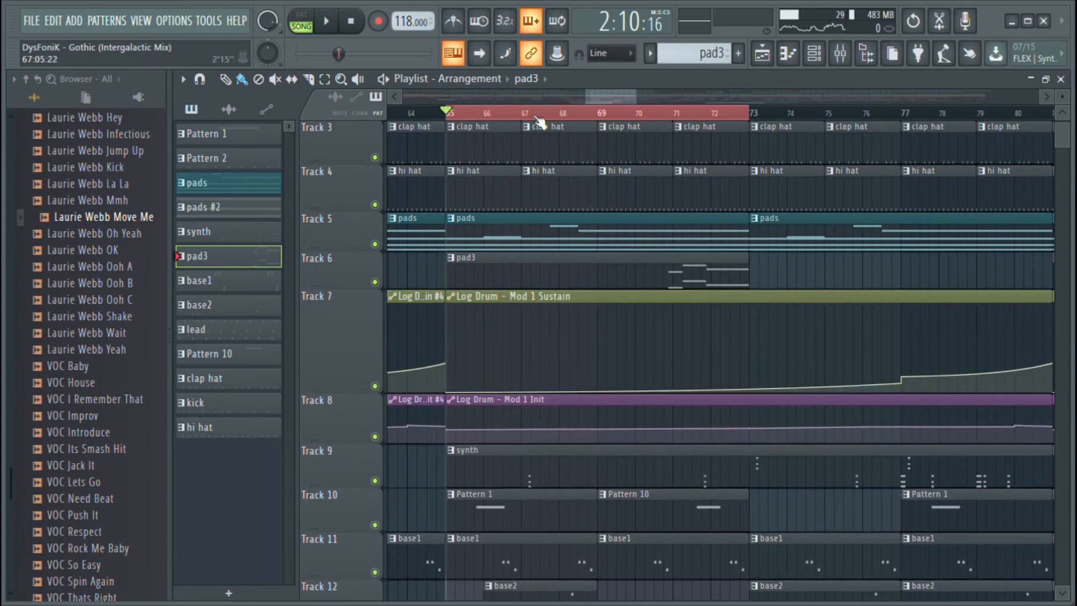
pyautogui.scroll(-2, 538, 117)
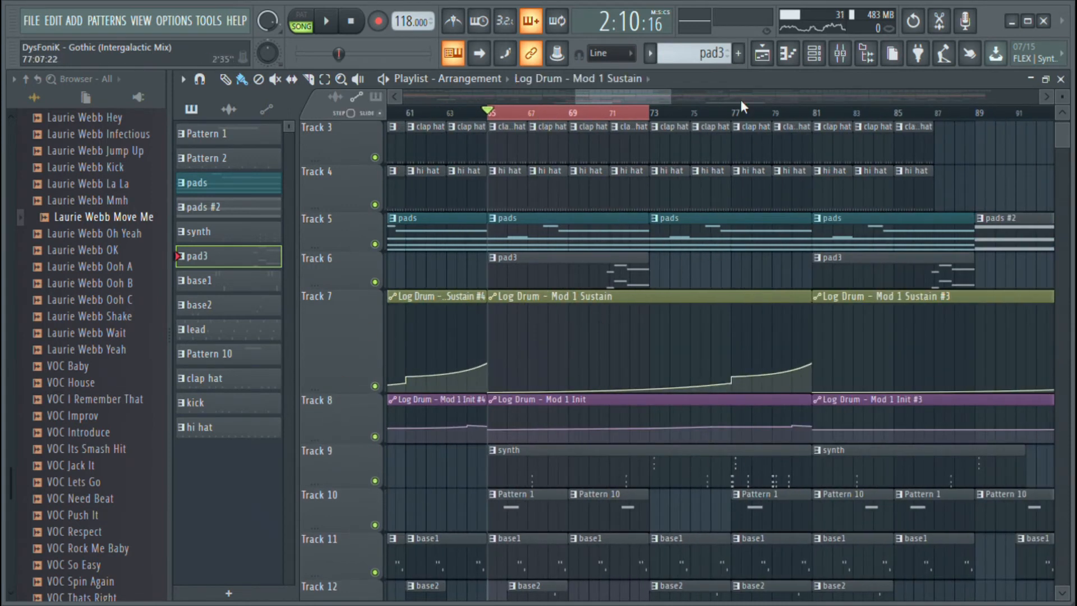
# Open the Log Drum channel's synth, audition its Modulation 1 sound with D5 test notes, and revert the last change
pyautogui.click(812, 55)
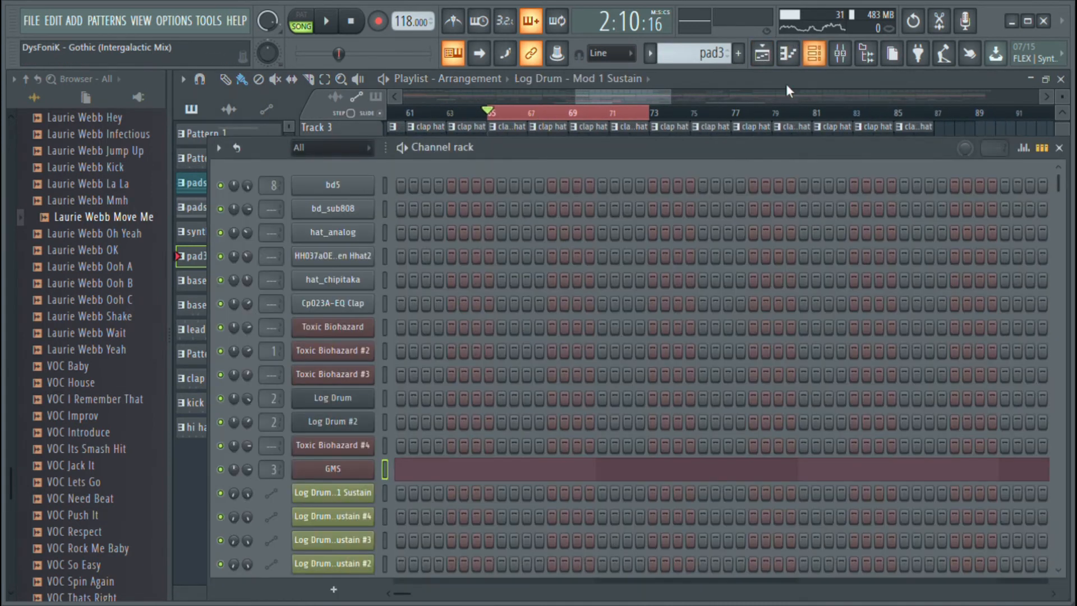
pyautogui.click(347, 395)
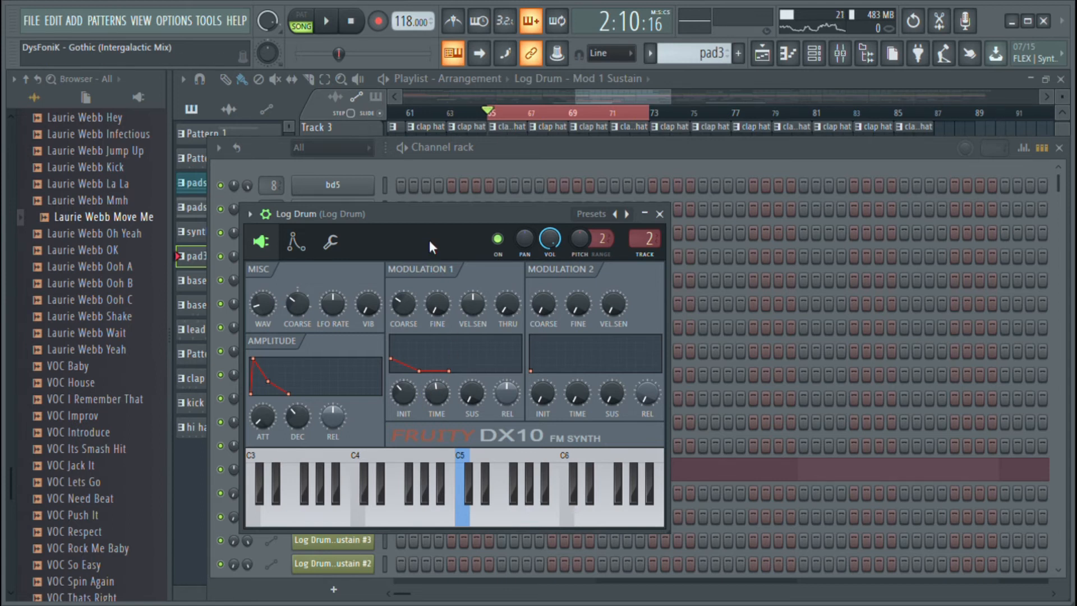
pyautogui.press('x')
pyautogui.press('x')
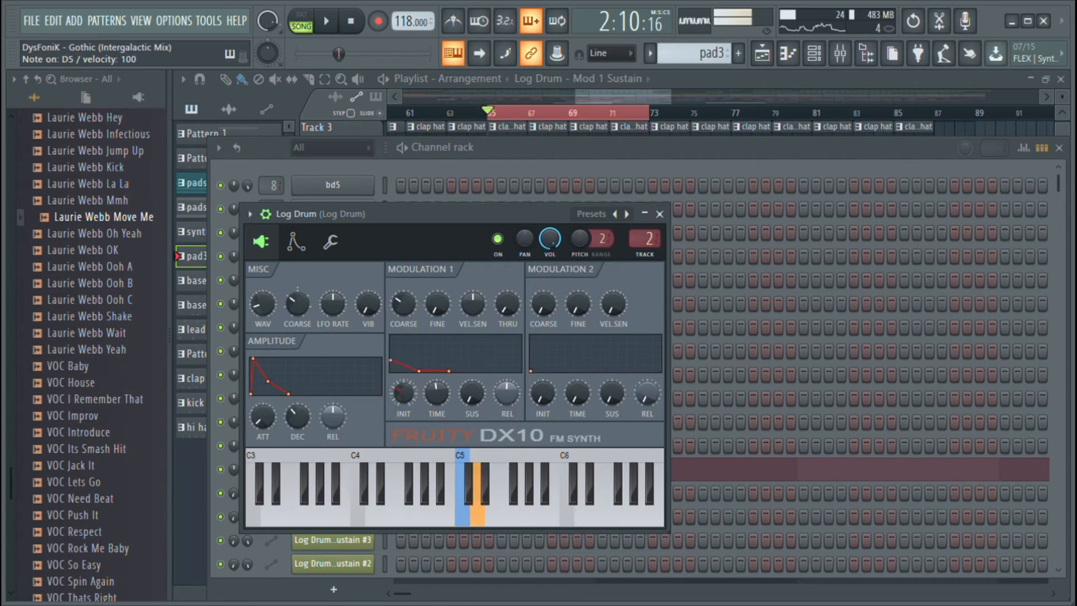
pyautogui.hotkey('ctrl', 'shift', 'z')
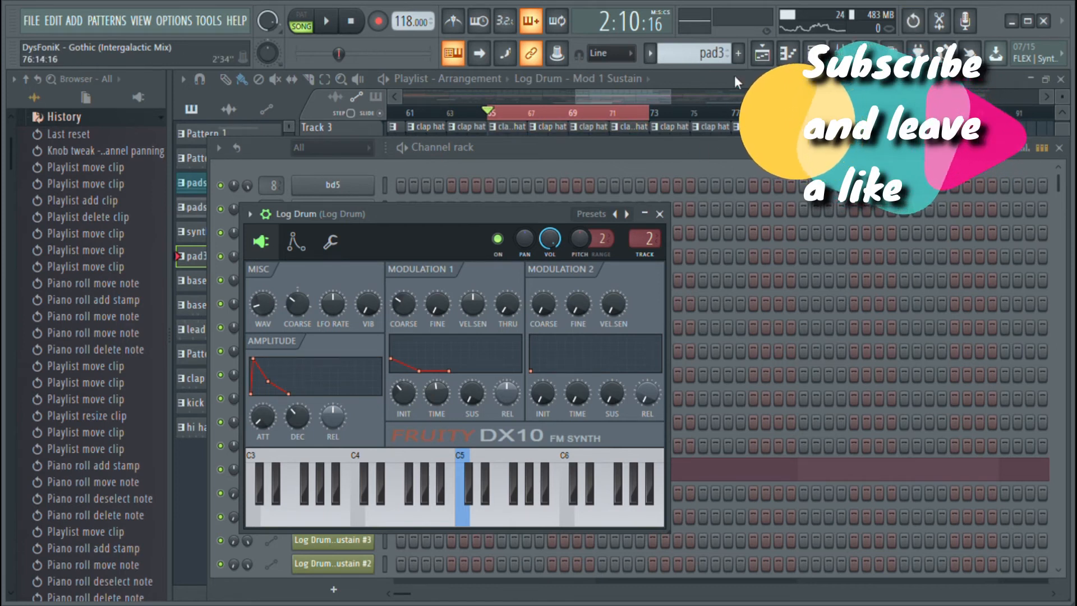
# Enlarge Track 7 in the playlist to show its Sustain automation, and reopen the Log Drum synth to view the Modulation 1 controls
pyautogui.click(761, 64)
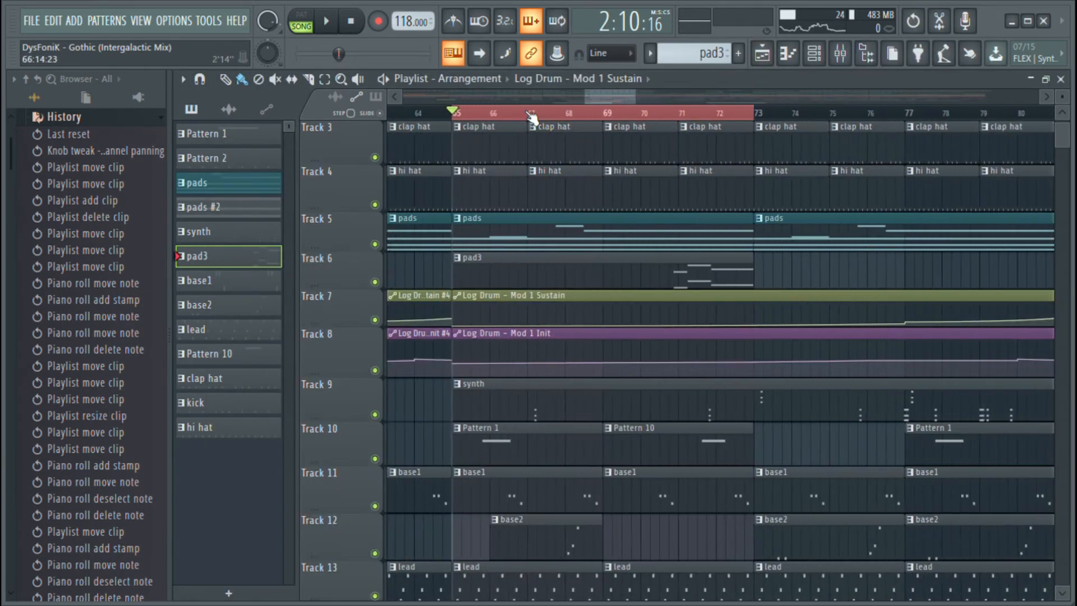
pyautogui.moveTo(343, 328); pyautogui.dragTo(343, 359)
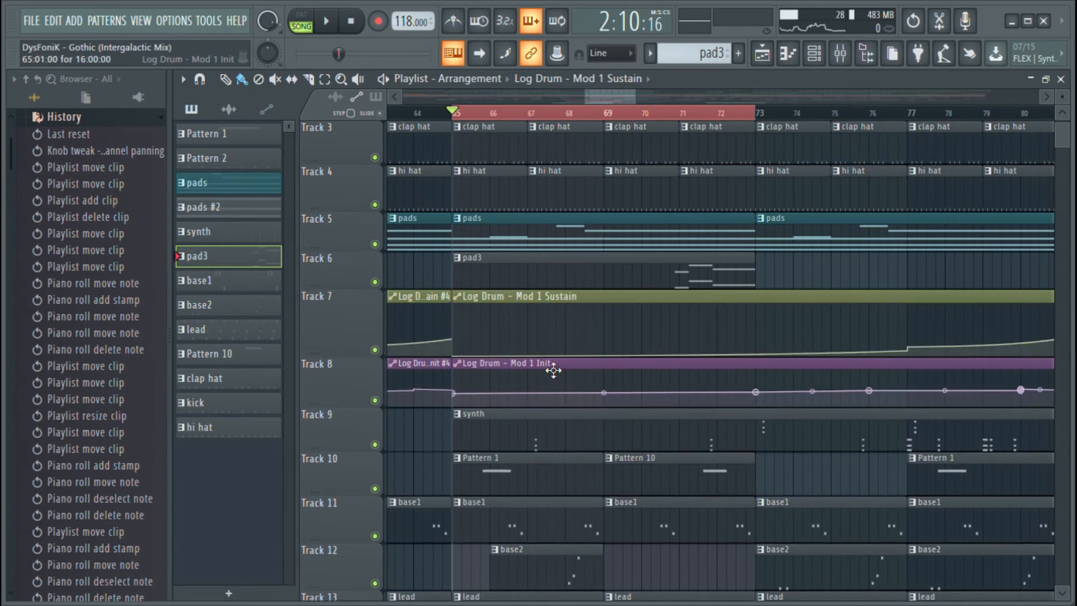
pyautogui.click(814, 54)
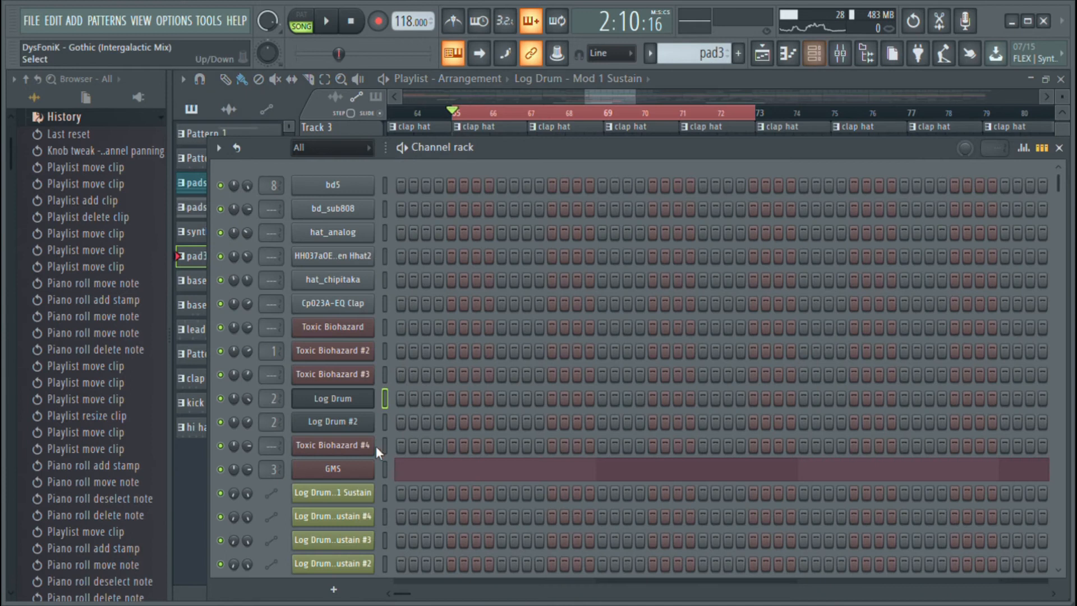
pyautogui.click(333, 398)
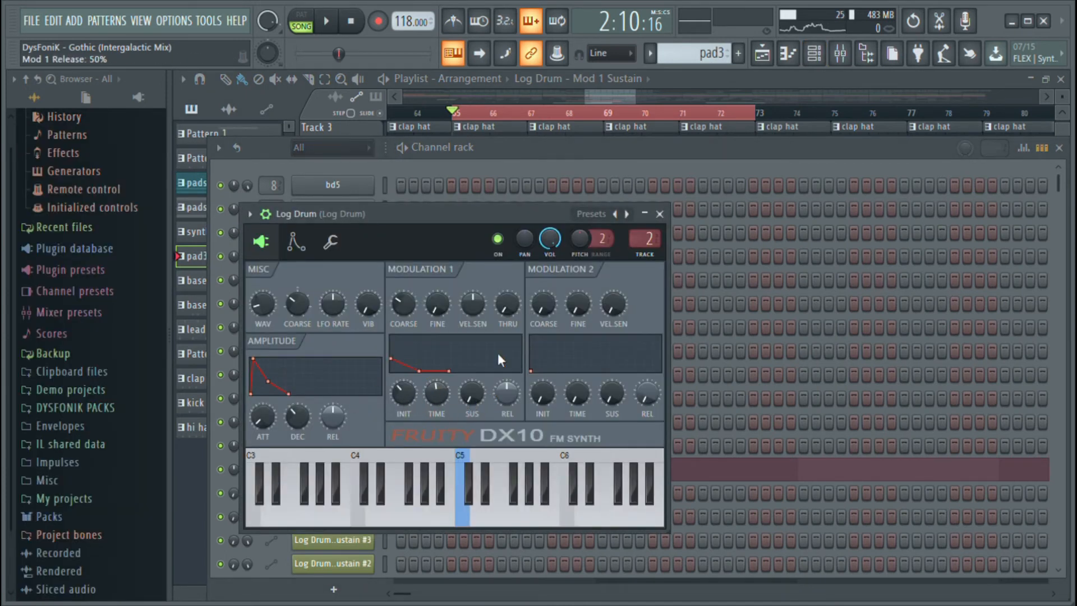
# Return to the playlist, play the start of the selected section from bar 65, and stop playback
pyautogui.click(761, 55)
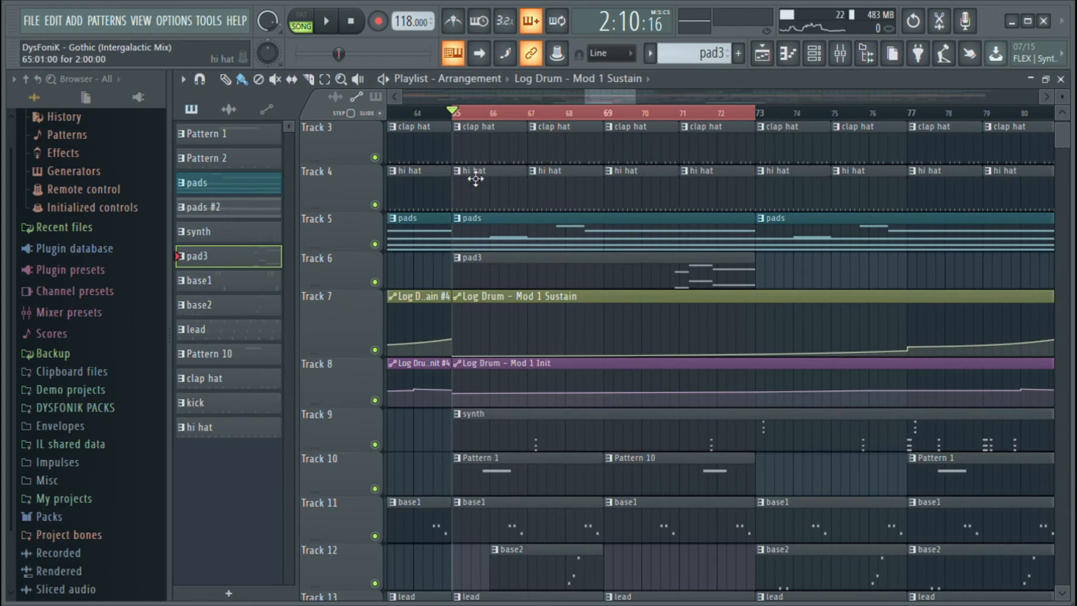
pyautogui.scroll(-1, 527, 152)
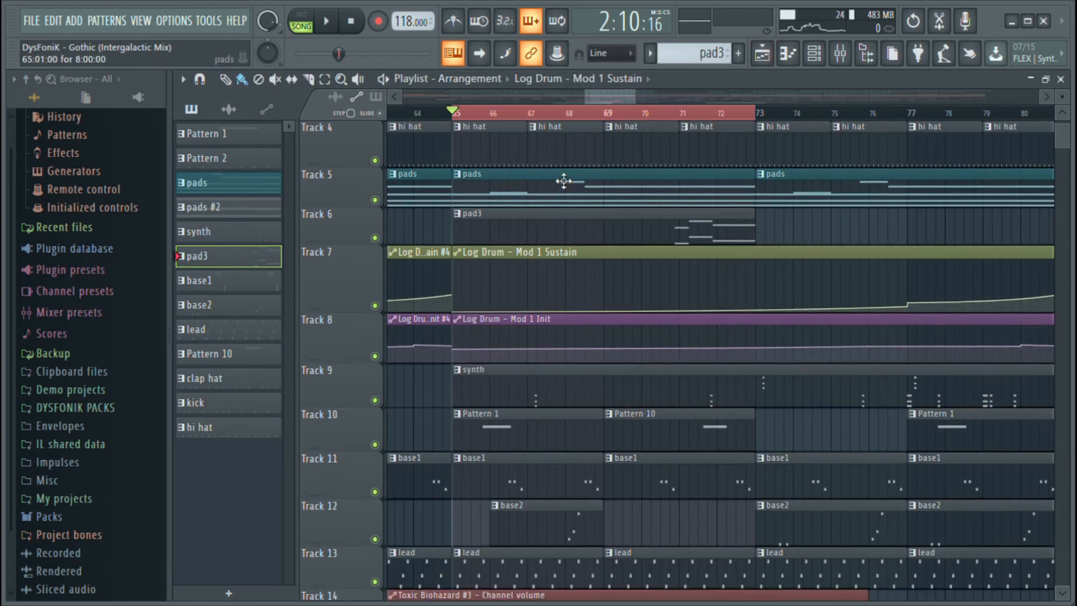
pyautogui.press('space')
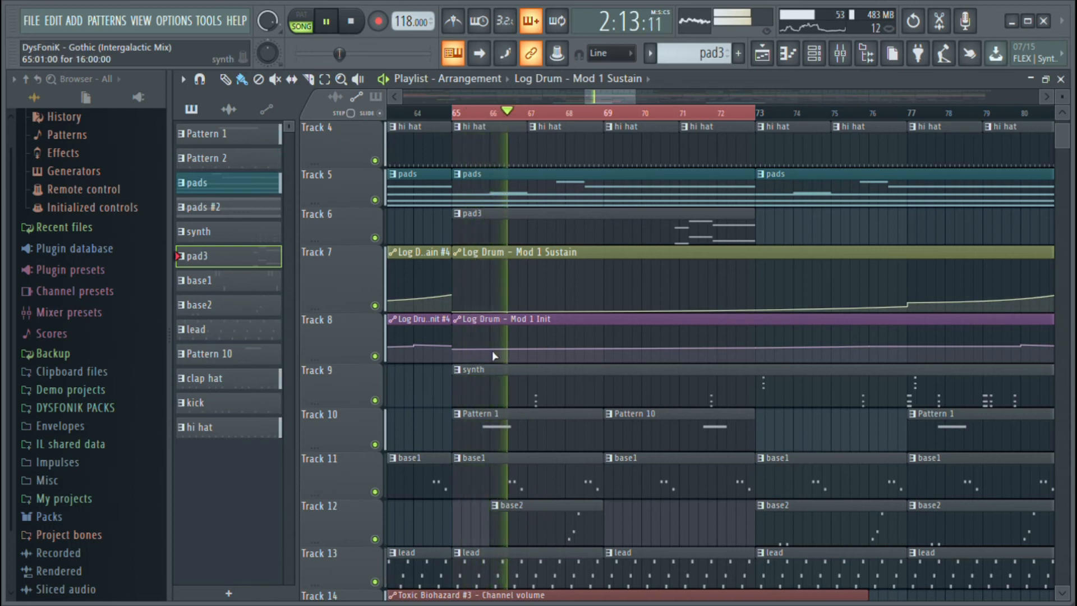
pyautogui.press('space')
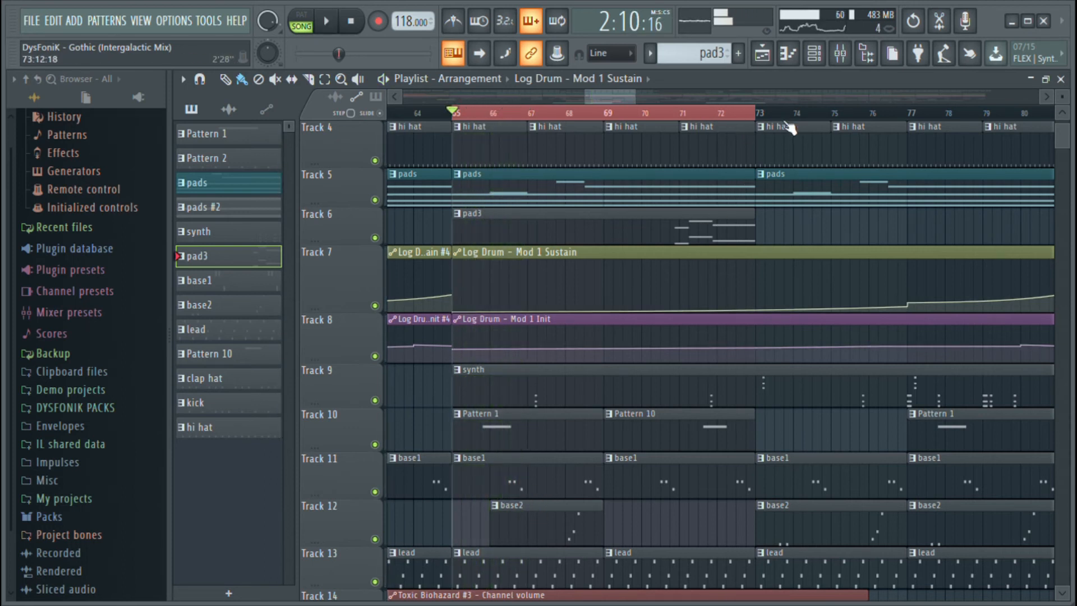
# Clear the time selection over bars 65 to 73 and place the playhead at bar 79
pyautogui.scroll(-3, 791, 128)
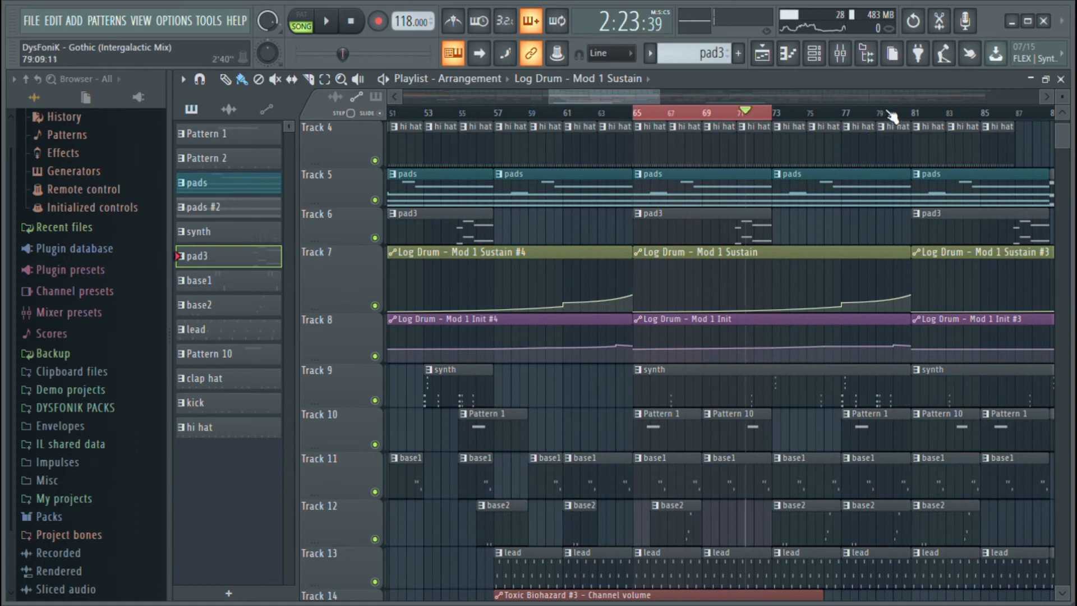
pyautogui.click(887, 112)
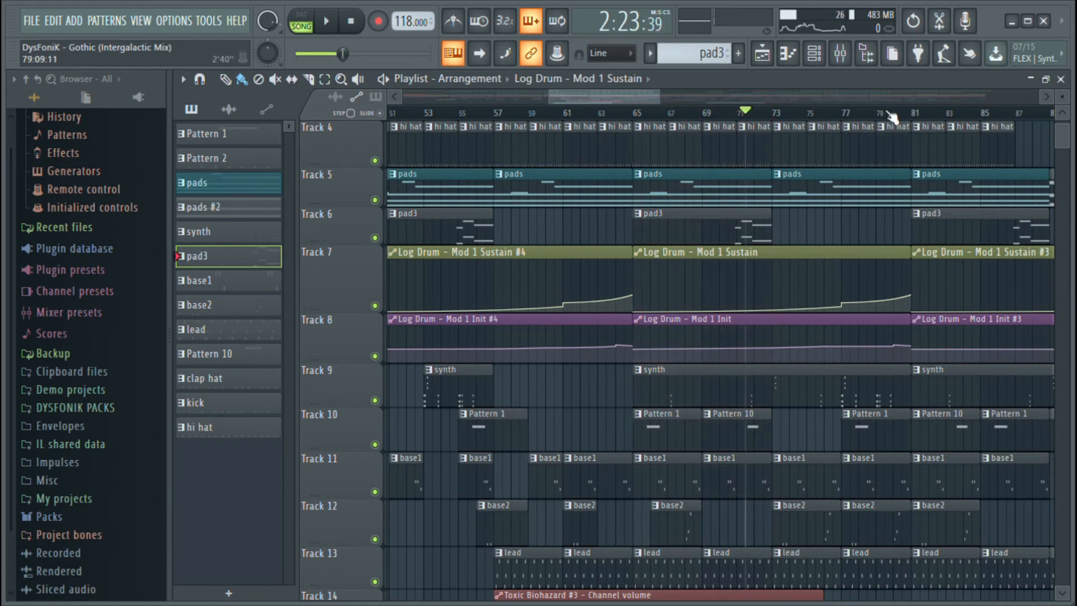
pyautogui.scroll(3, 887, 118)
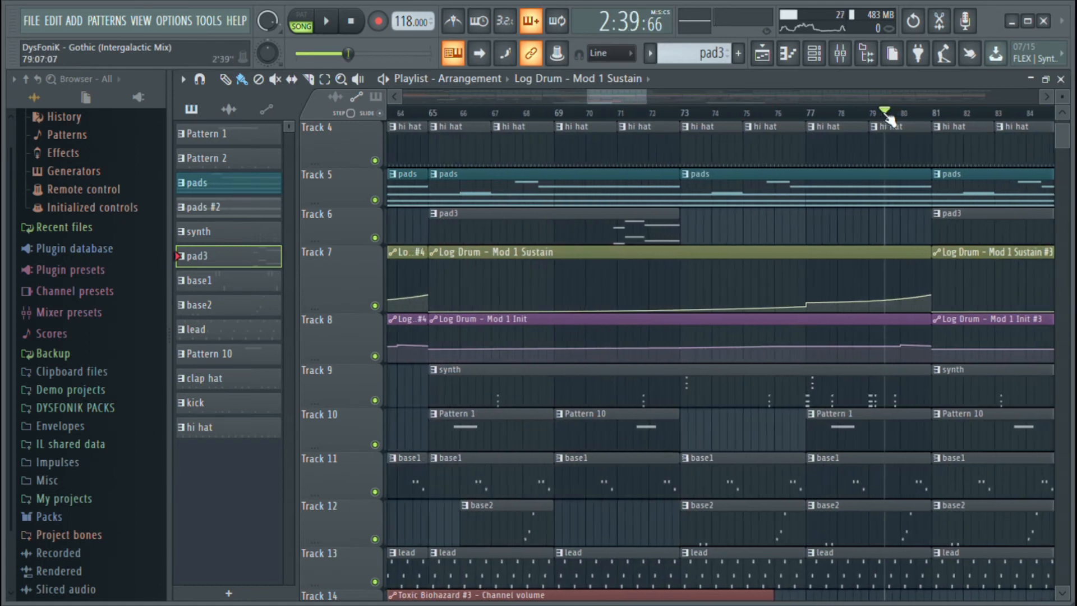
# Play the full mix briefly from bar 79 and again from bar 67, stopping playback each time
pyautogui.press('space')
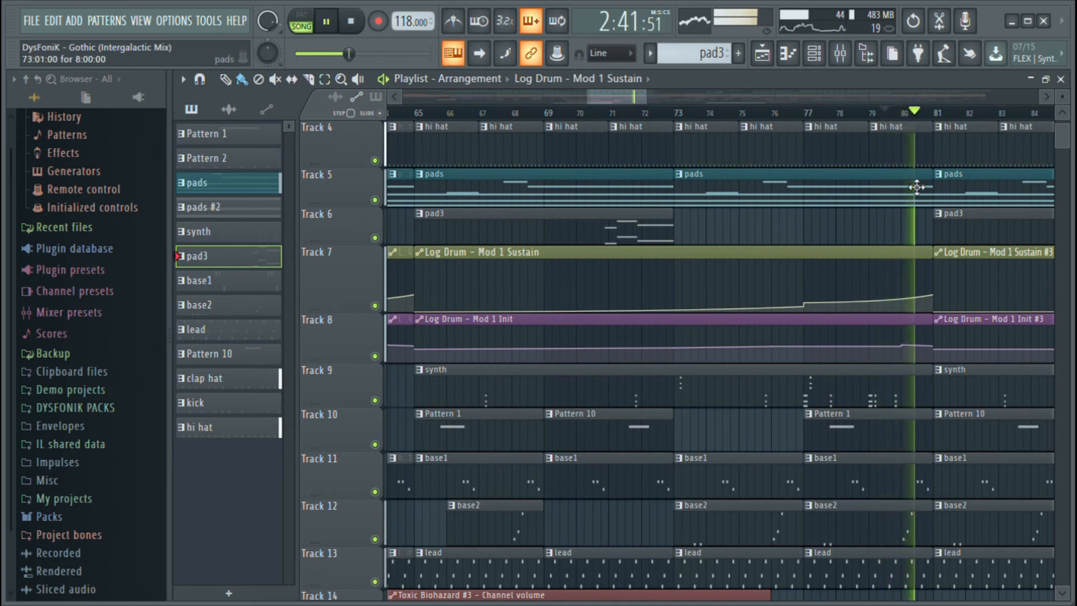
pyautogui.press('space')
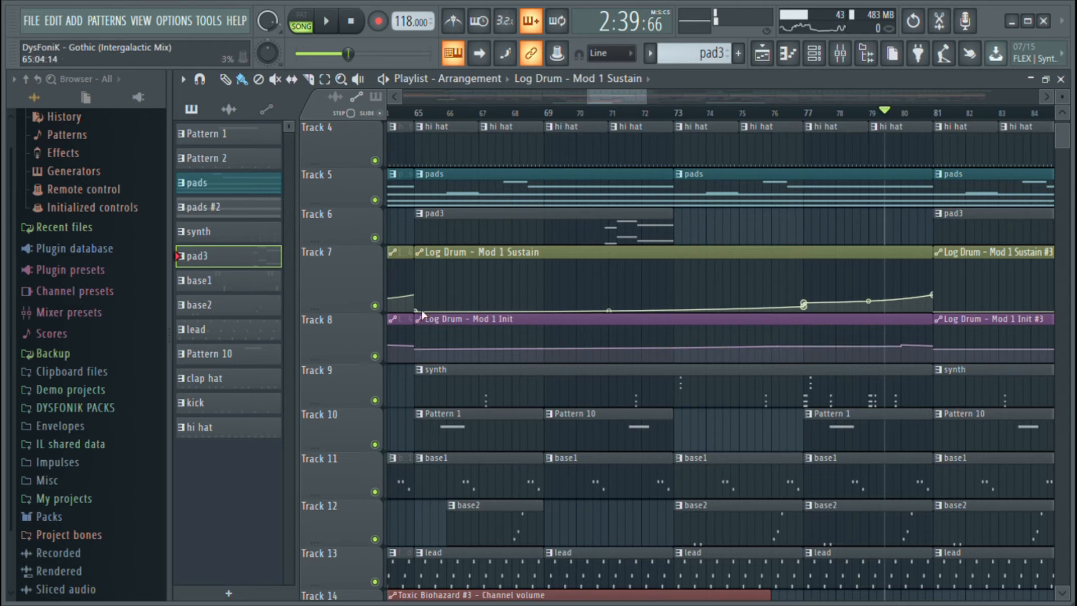
pyautogui.scroll(-3, 474, 365)
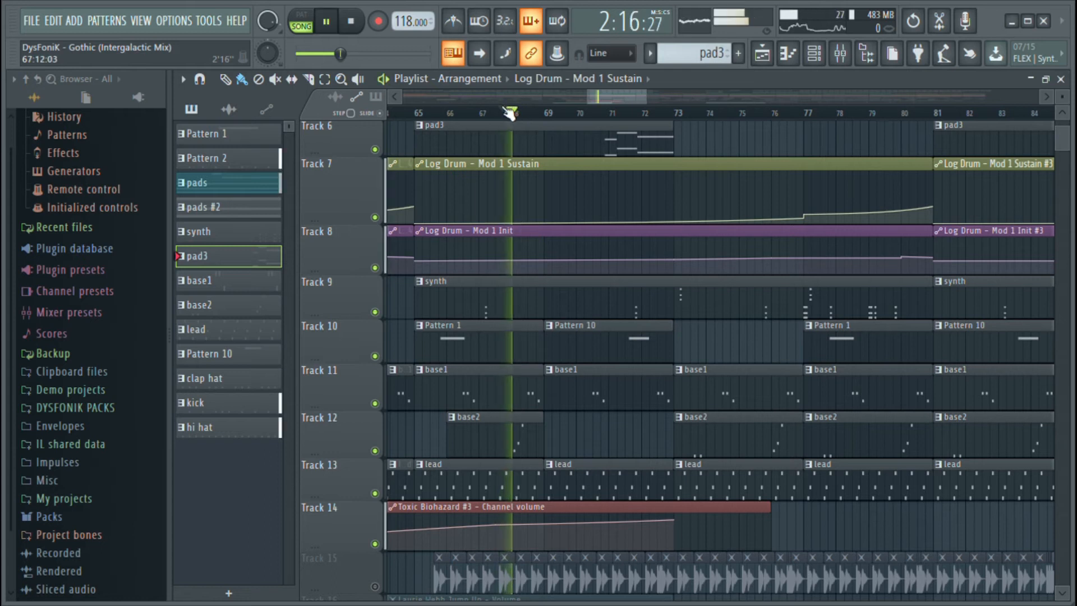
pyautogui.press('space')
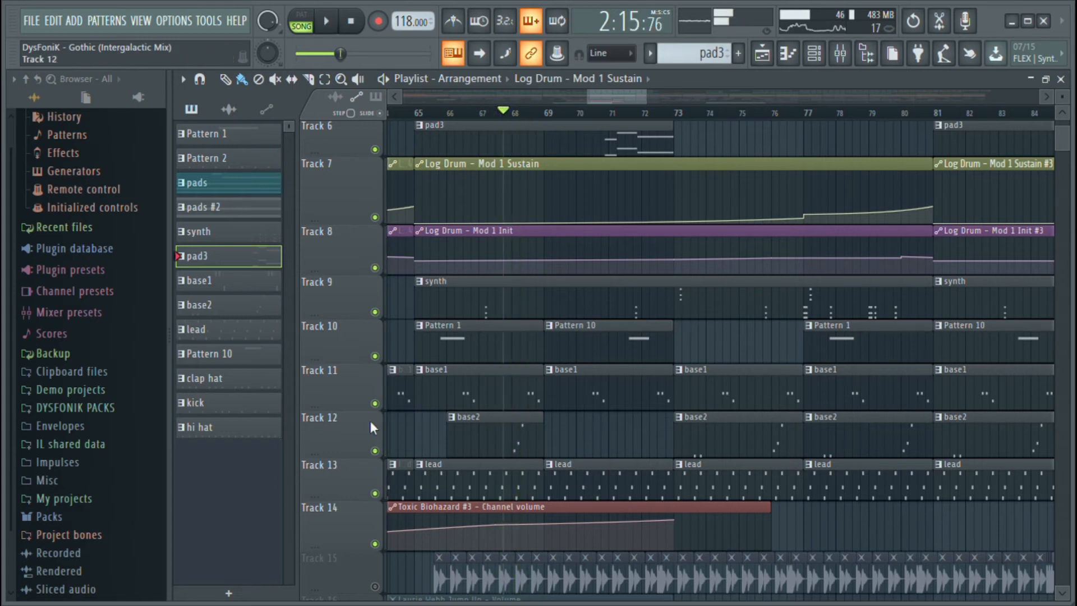
# Solo Track 12 and audition its base2 part from bar 67, stopping after the phrase
pyautogui.rightClick(375, 450)
pyautogui.press('space')
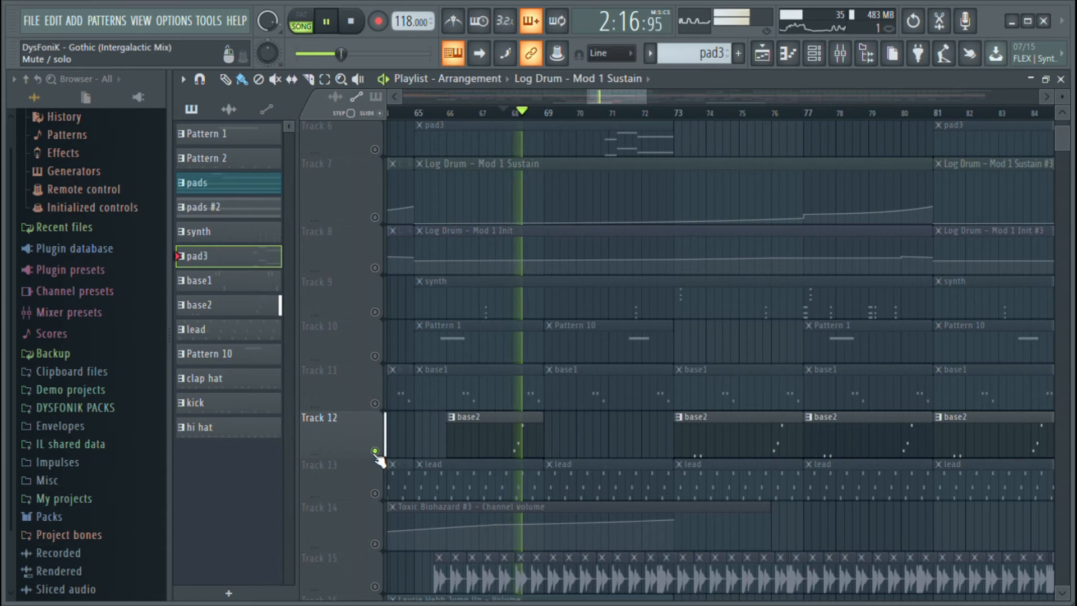
pyautogui.press('space')
# Enable Tracks 1 to 5 alongside the soloed base2 track and audition the combination from bar 67
pyautogui.scroll(6, 376, 263)
pyautogui.moveTo(373, 158); pyautogui.dragTo(375, 340)
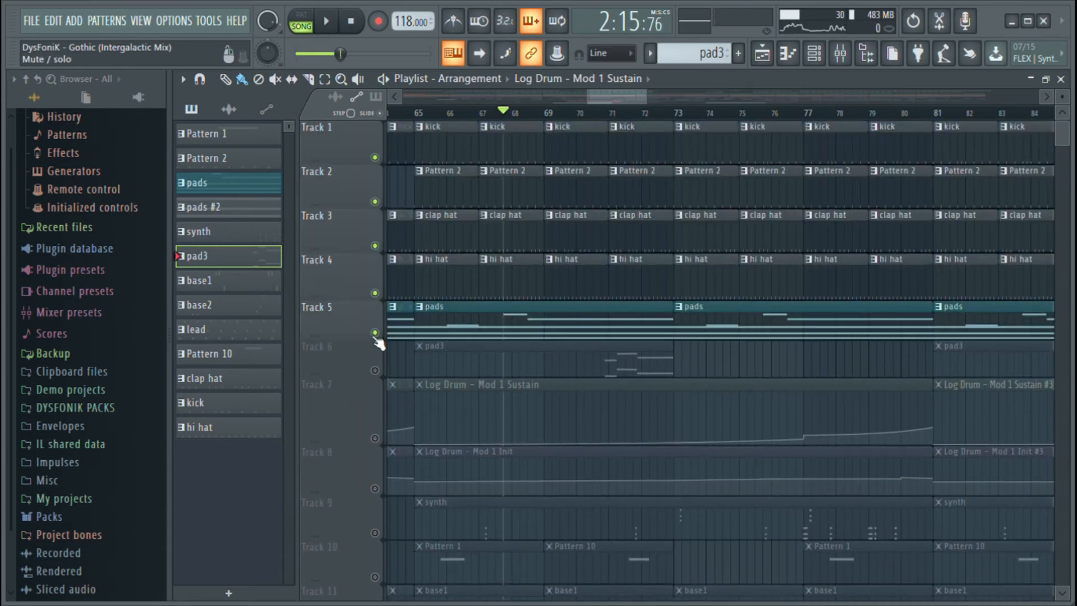
pyautogui.press('space')
pyautogui.scroll(-1, 381, 343)
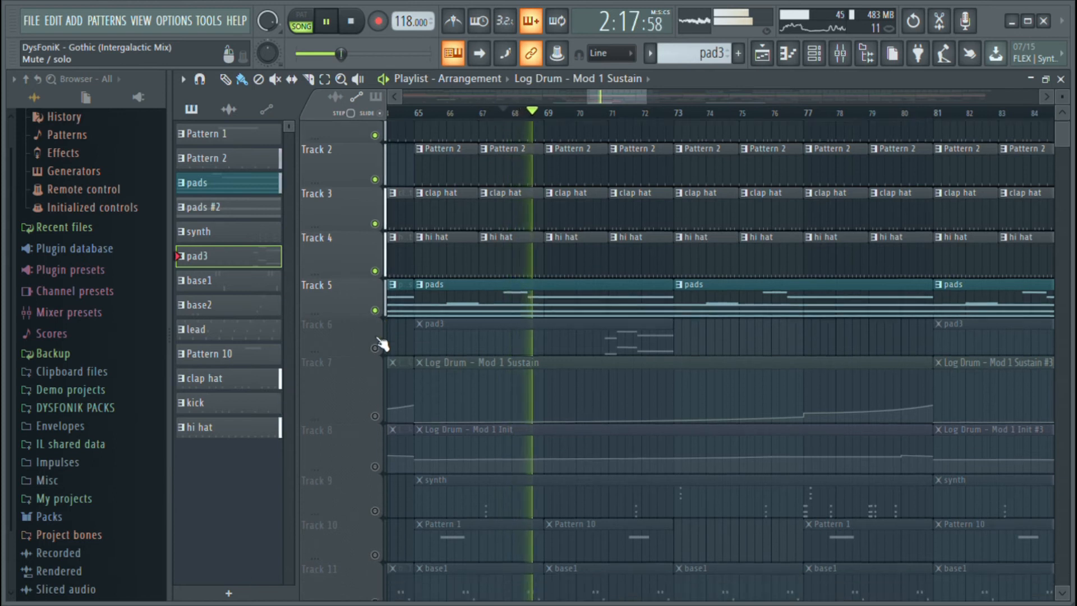
pyautogui.press('space')
# Open the base2 clip's notes and view the Log Drum #2 synth settings, returning to the playlist
pyautogui.scroll(-8, 408, 365)
pyautogui.doubleClick(503, 447)
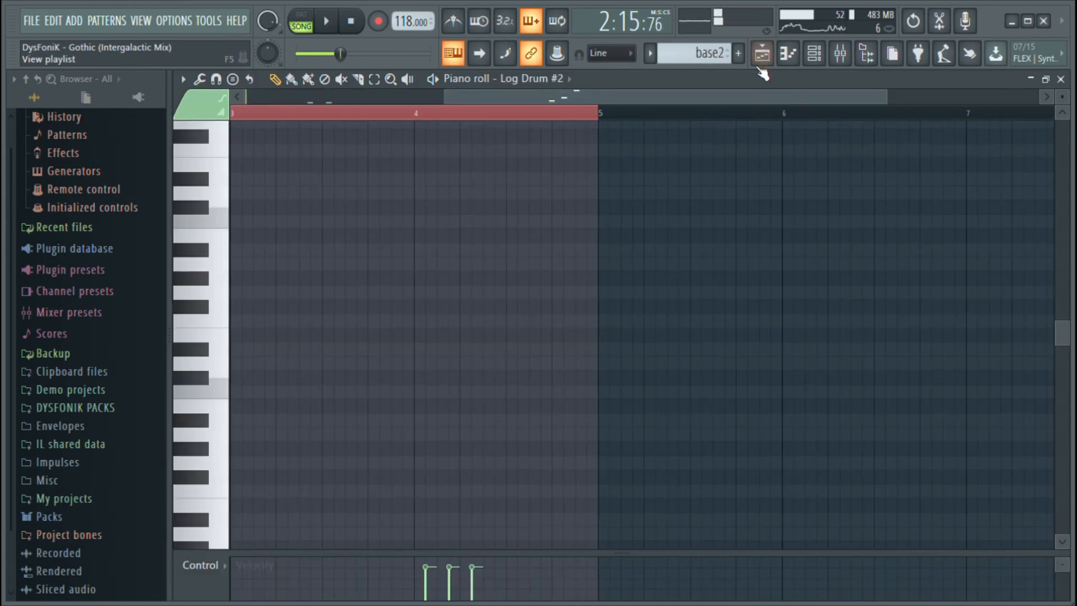
pyautogui.click(812, 58)
pyautogui.click(366, 426)
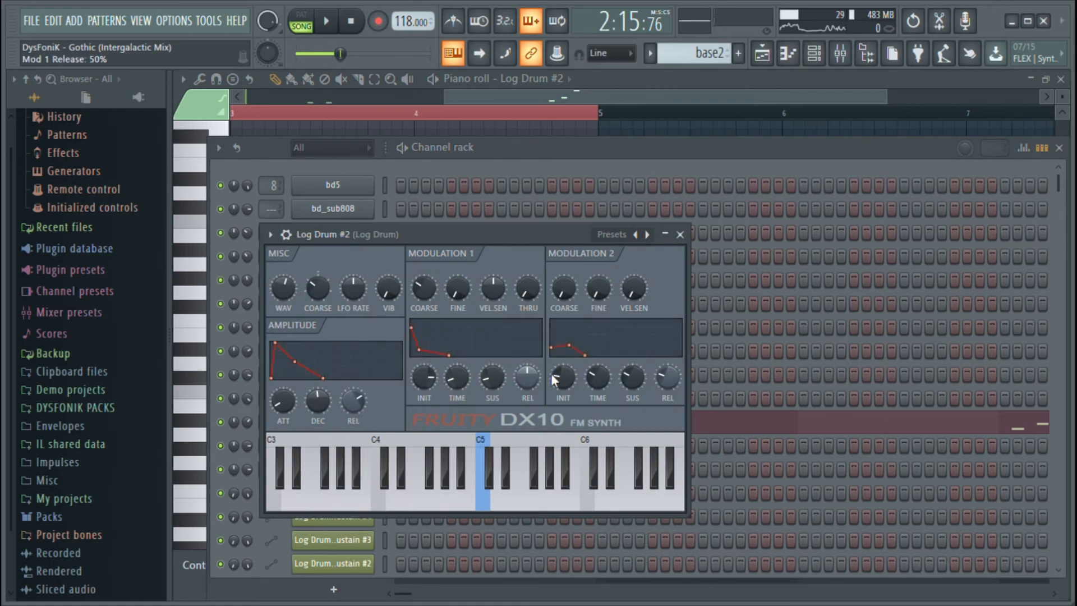
pyautogui.click(680, 235)
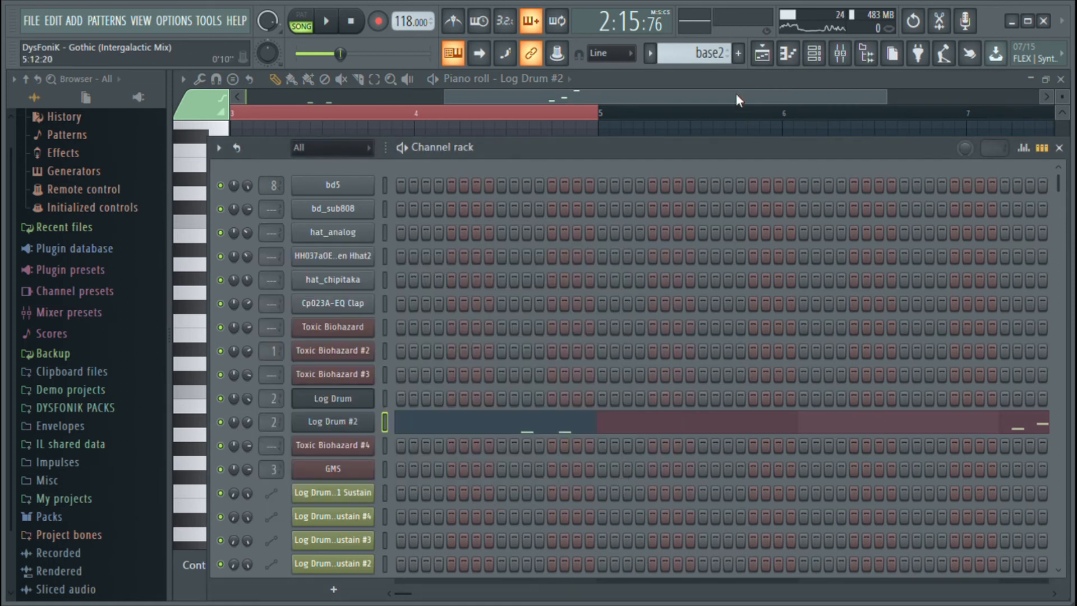
pyautogui.click(760, 56)
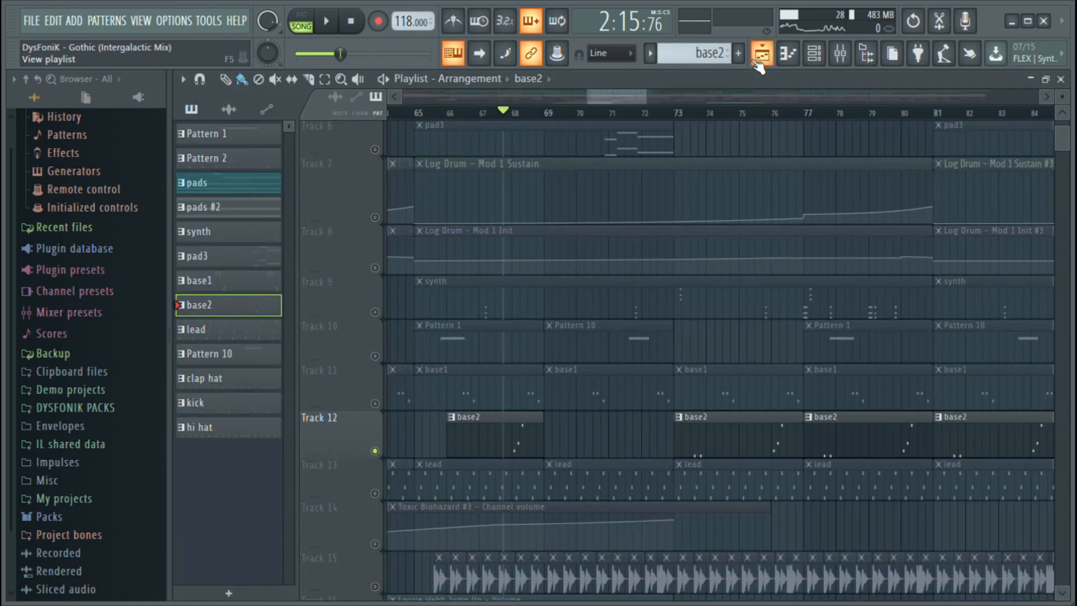
# Restore all playlist tracks from solo and mute Track 15 and its Track 16 volume automation
pyautogui.rightClick(375, 403)
pyautogui.rightClick(375, 404)
pyautogui.scroll(-4, 395, 568)
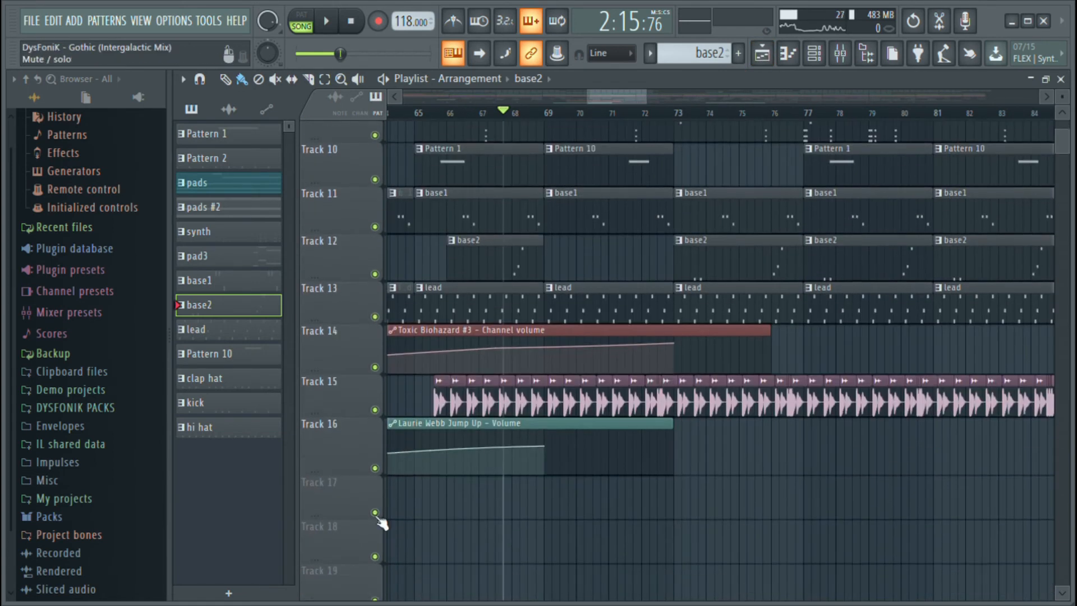
pyautogui.click(375, 410)
pyautogui.click(375, 468)
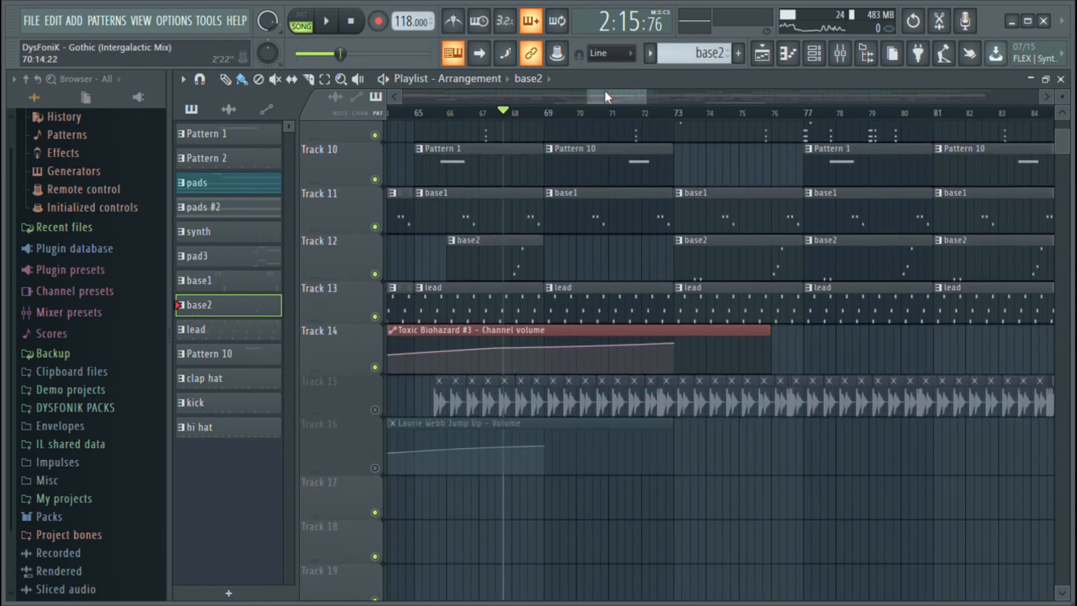
# Place the playhead in bar 64 and shift the Laurie Webb Jump Up - Volume clip on Track 16 forward about 1.5 bars
pyautogui.moveTo(604, 91); pyautogui.dragTo(588, 92)
pyautogui.click(583, 111)
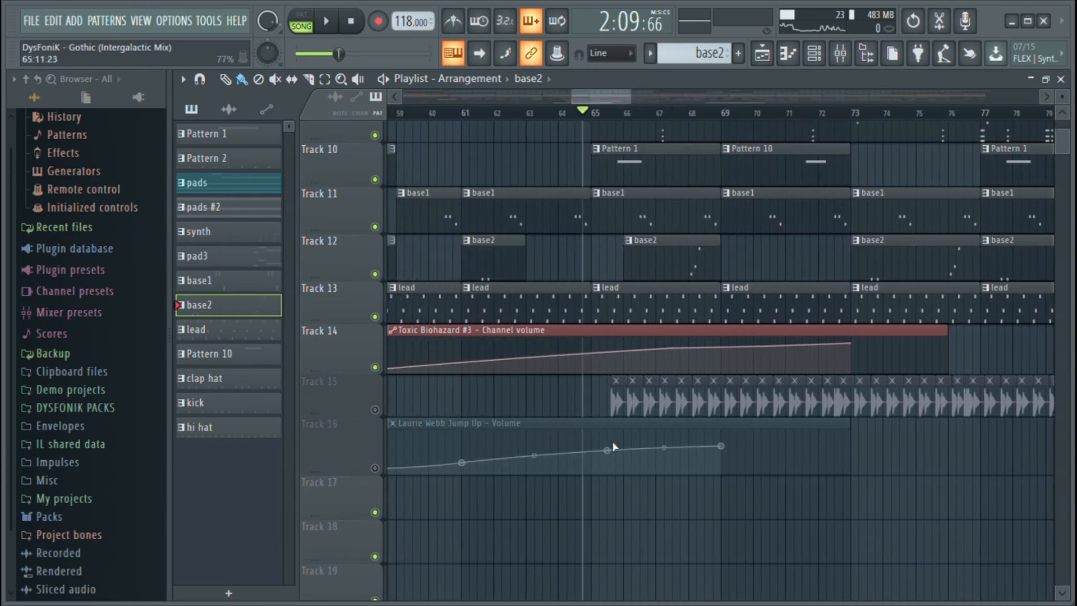
pyautogui.moveTo(597, 432); pyautogui.dragTo(648, 437)
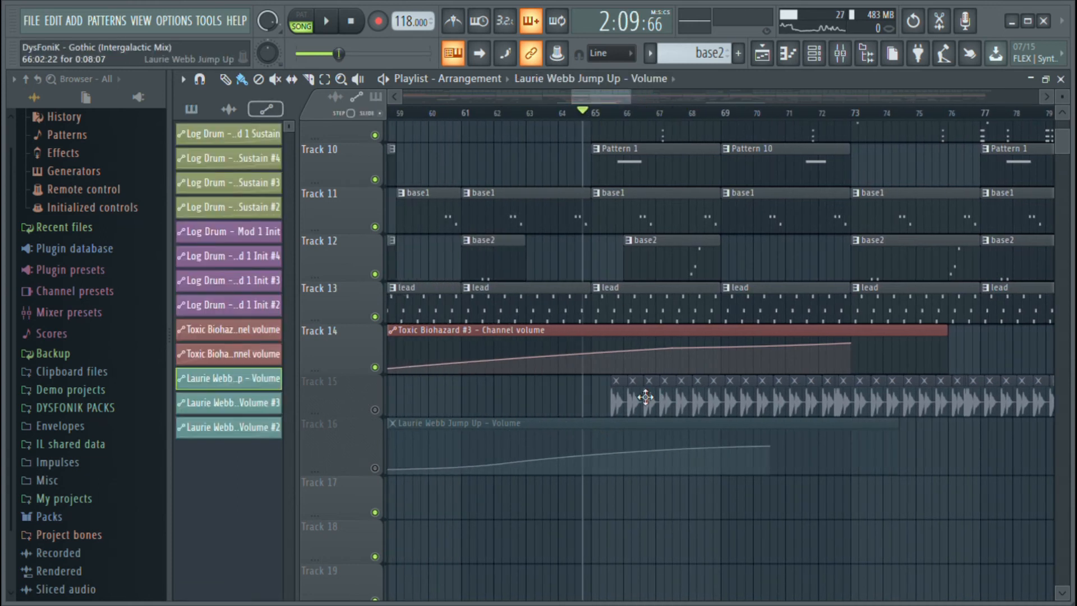
# Start playback from bar 64 and unmute Tracks 15 and 16 while the song runs
pyautogui.press('space')
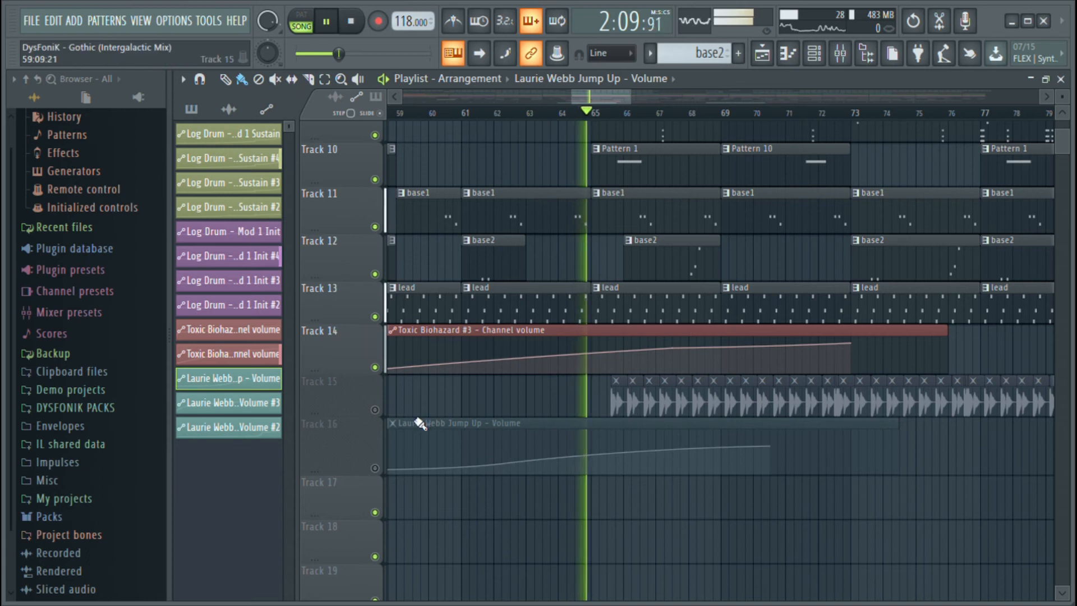
pyautogui.click(375, 409)
pyautogui.click(375, 467)
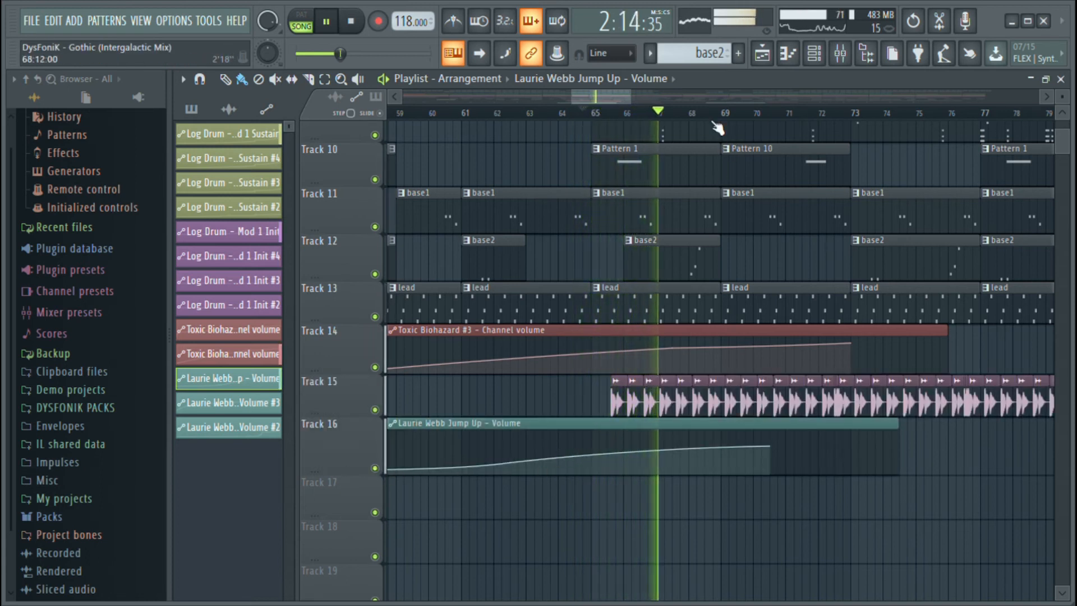
# Examine how the drum, pad, automation, synth, bass, lead and vocal clips are arranged around bars 41 to 149 during playback, and stop
pyautogui.scroll(-4, 714, 120)
pyautogui.scroll(-2, 709, 120)
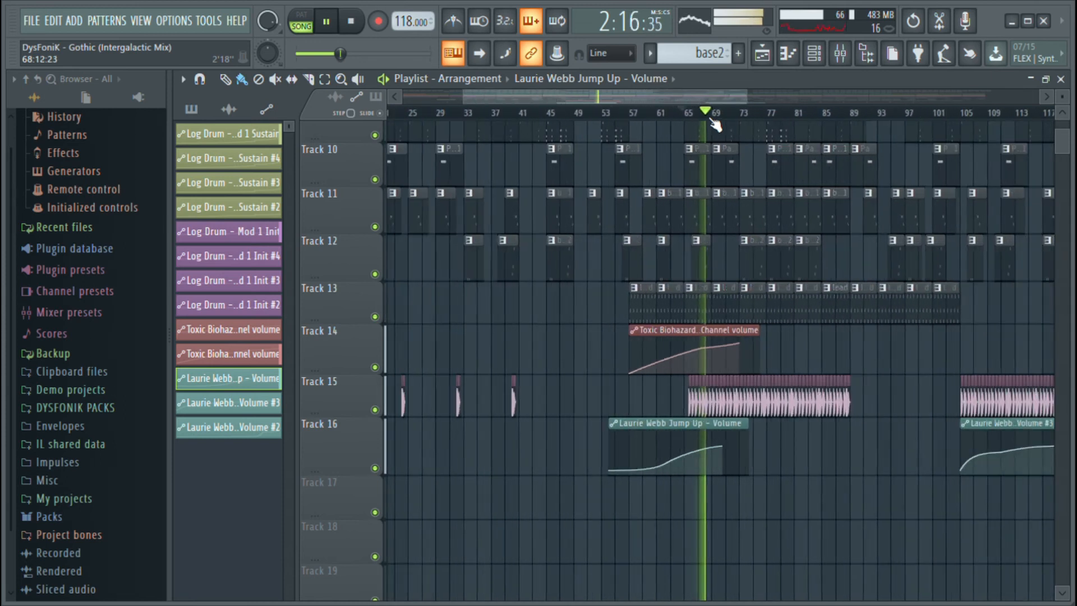
pyautogui.scroll(-2, 689, 100)
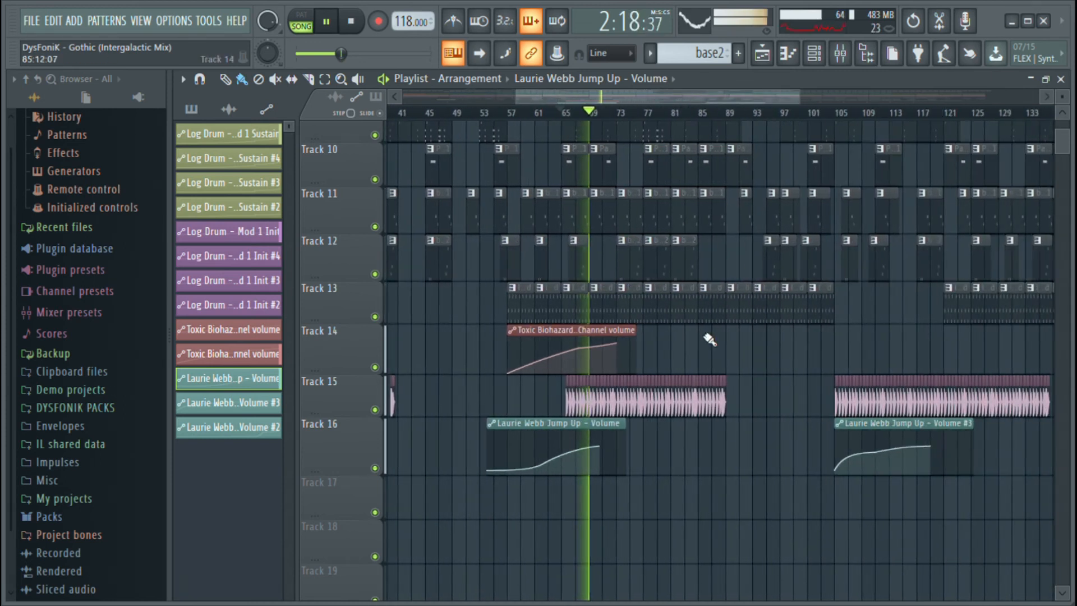
pyautogui.scroll(5, 739, 354)
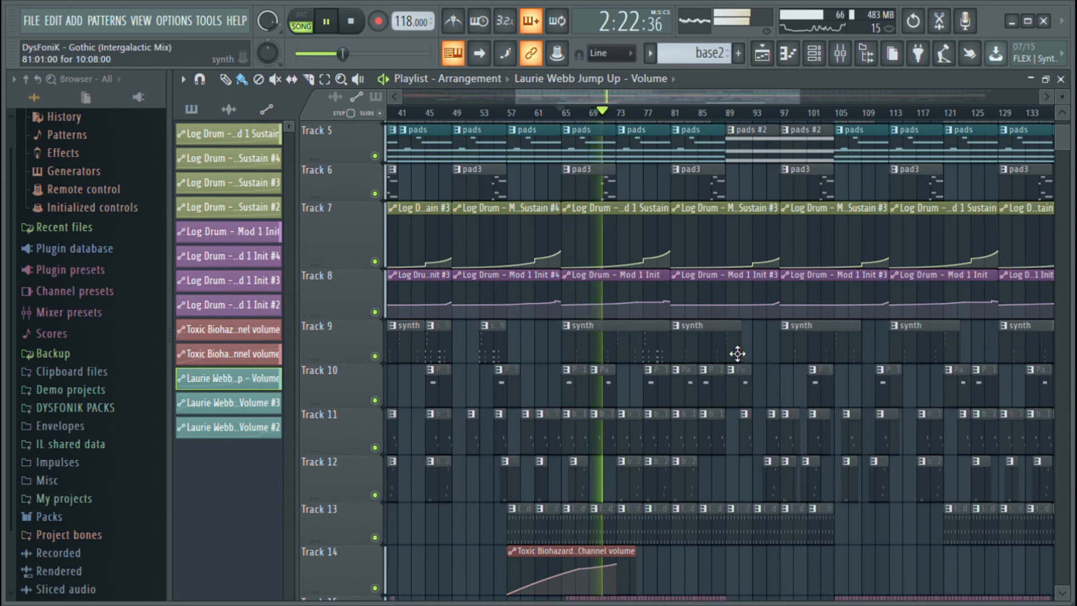
pyautogui.scroll(-2, 736, 354)
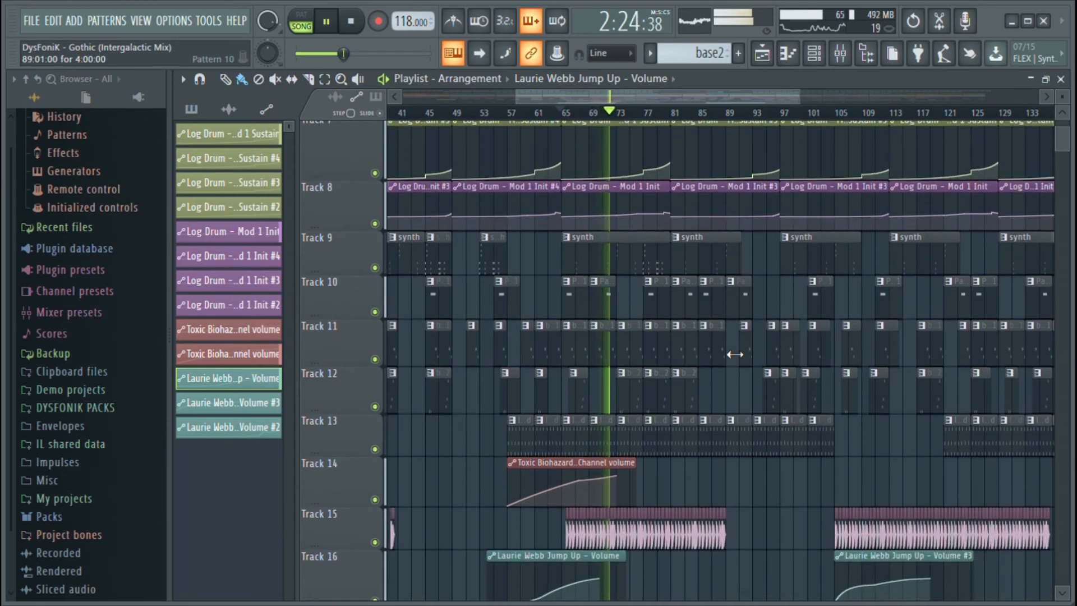
pyautogui.scroll(-2, 734, 354)
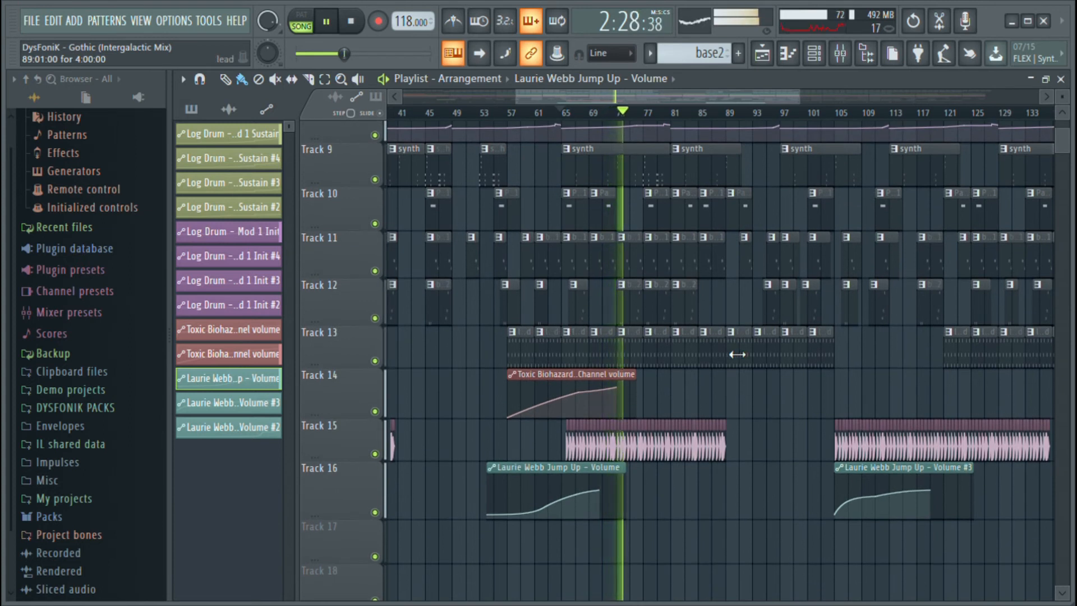
pyautogui.scroll(4, 655, 114)
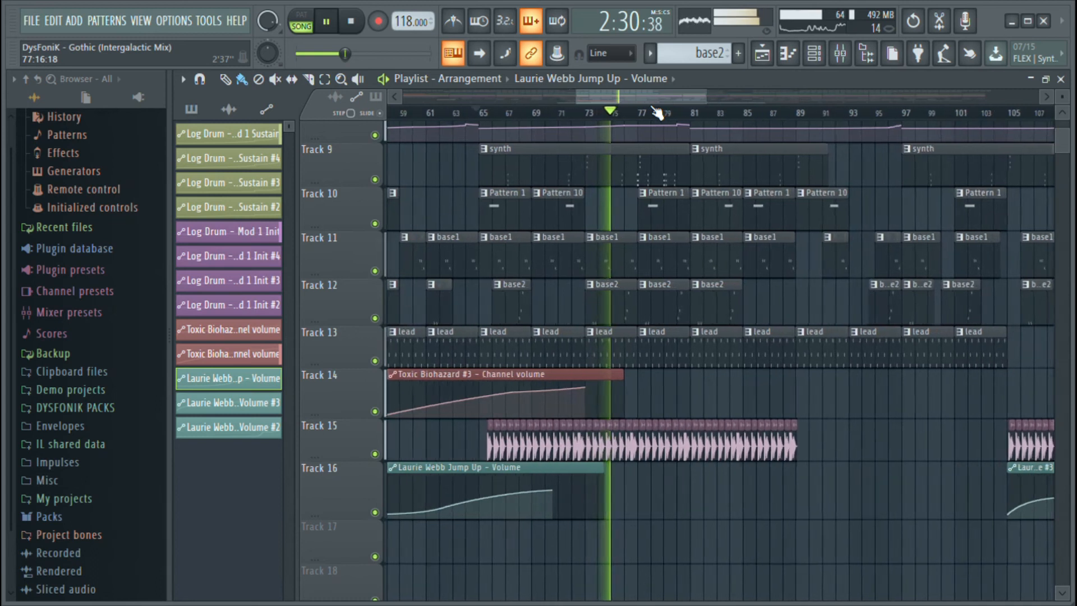
pyautogui.scroll(2, 656, 114)
pyautogui.scroll(8, 759, 247)
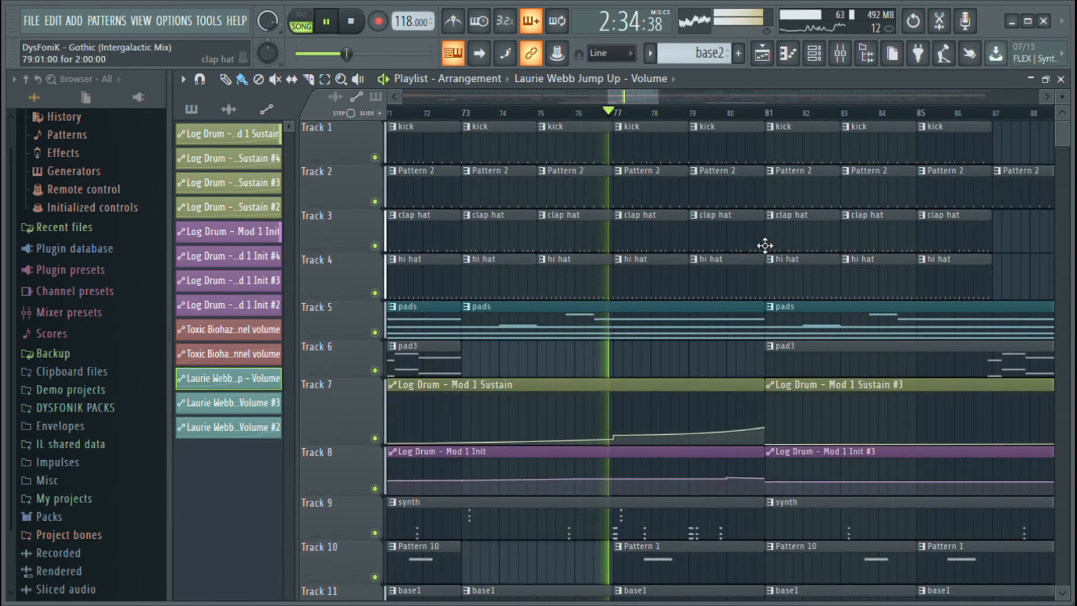
pyautogui.scroll(-5, 814, 119)
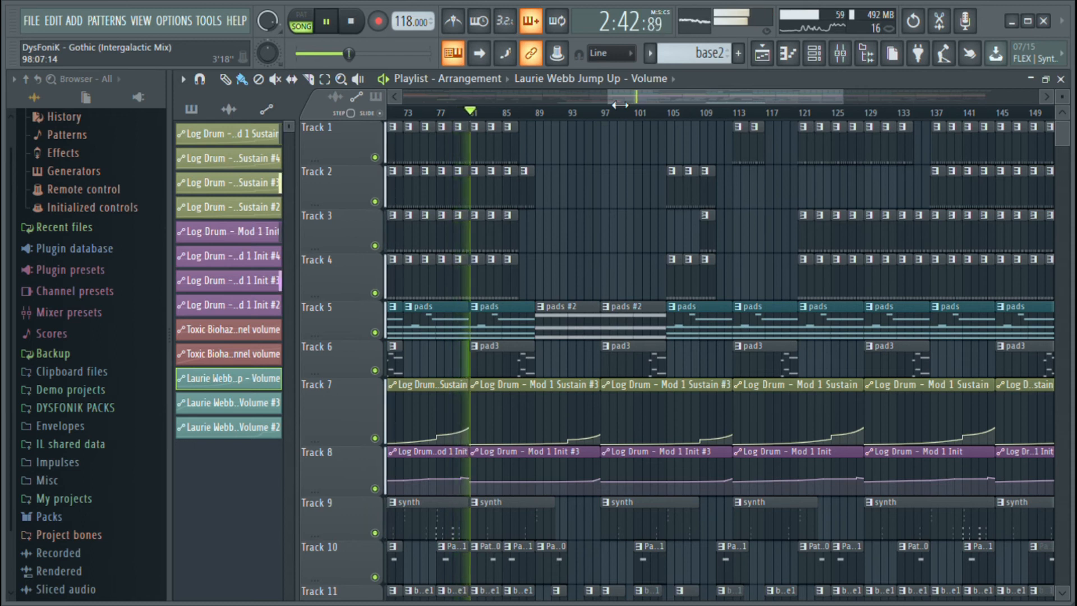
pyautogui.press('space')
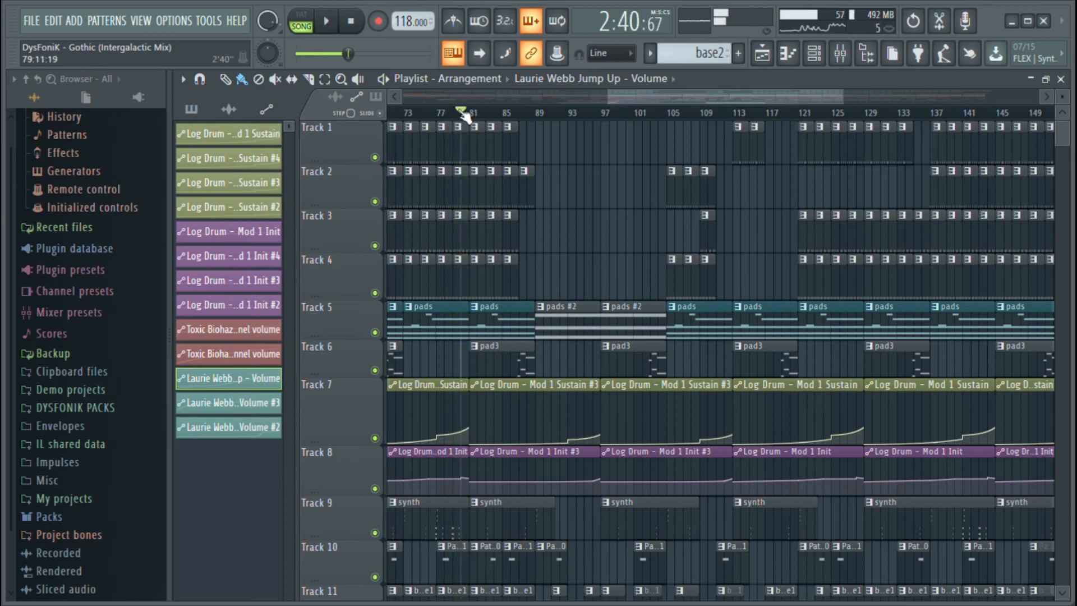
# Show the beginning of the arrangement and select bars 1 to 17 to examine the intro's clips
pyautogui.moveTo(619, 100); pyautogui.dragTo(404, 99)
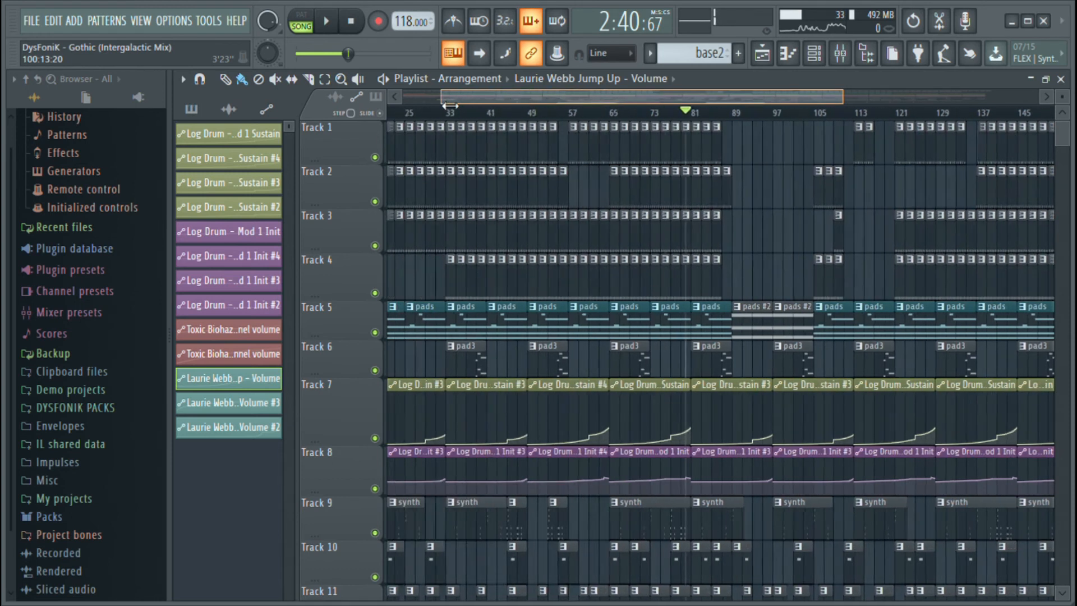
pyautogui.moveTo(832, 95); pyautogui.dragTo(522, 106)
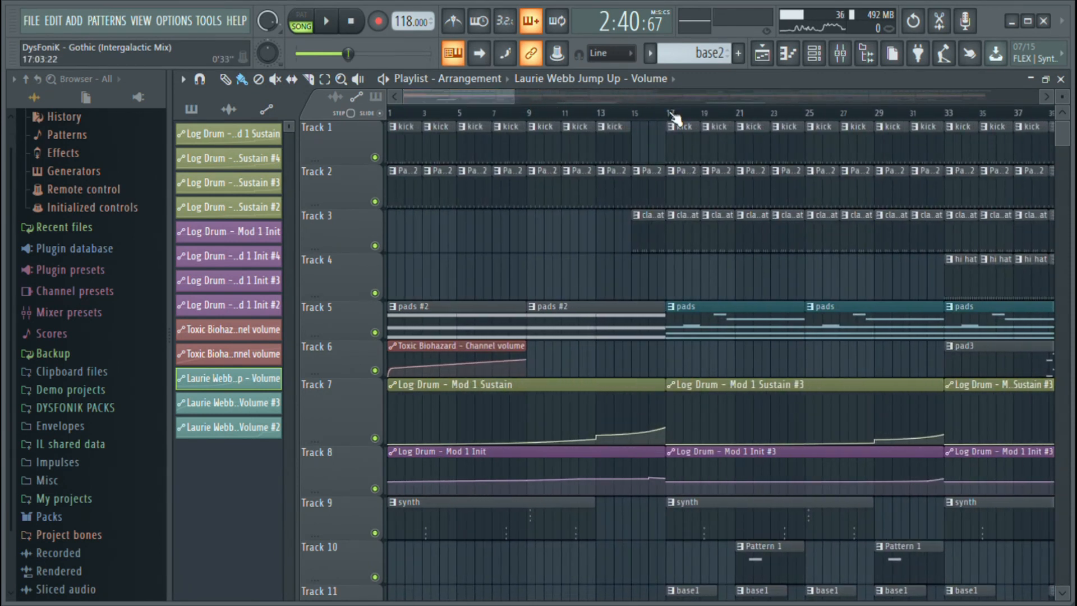
pyautogui.moveTo(671, 118); pyautogui.dragTo(361, 114)
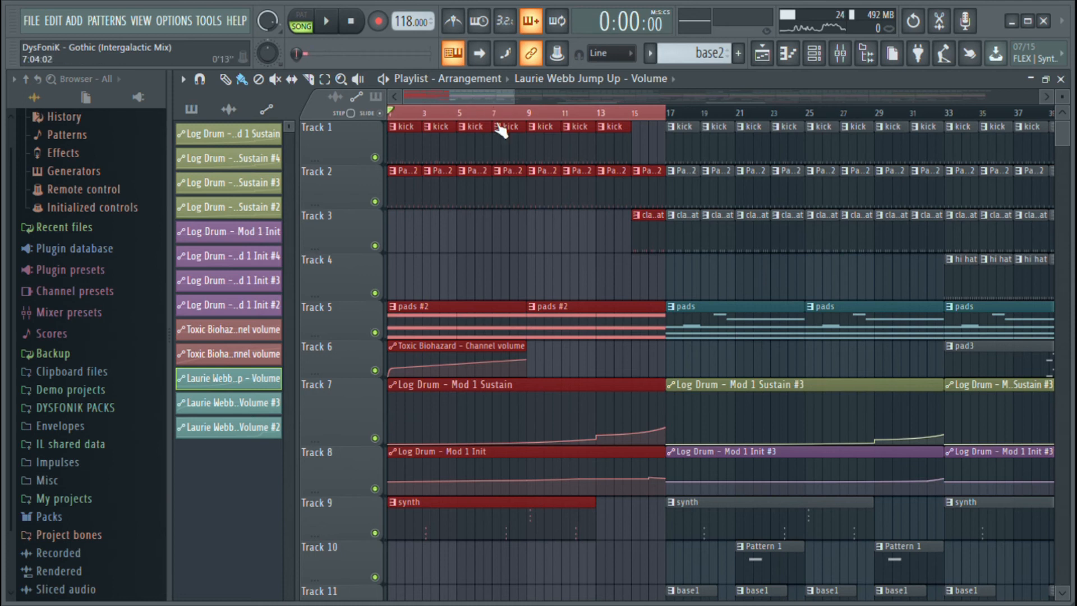
pyautogui.scroll(-4, 553, 156)
pyautogui.scroll(4, 553, 152)
# Place the playhead at bar 17, select the section from bar 17 to 33, and choose its synth clip on Track 9
pyautogui.click(667, 116)
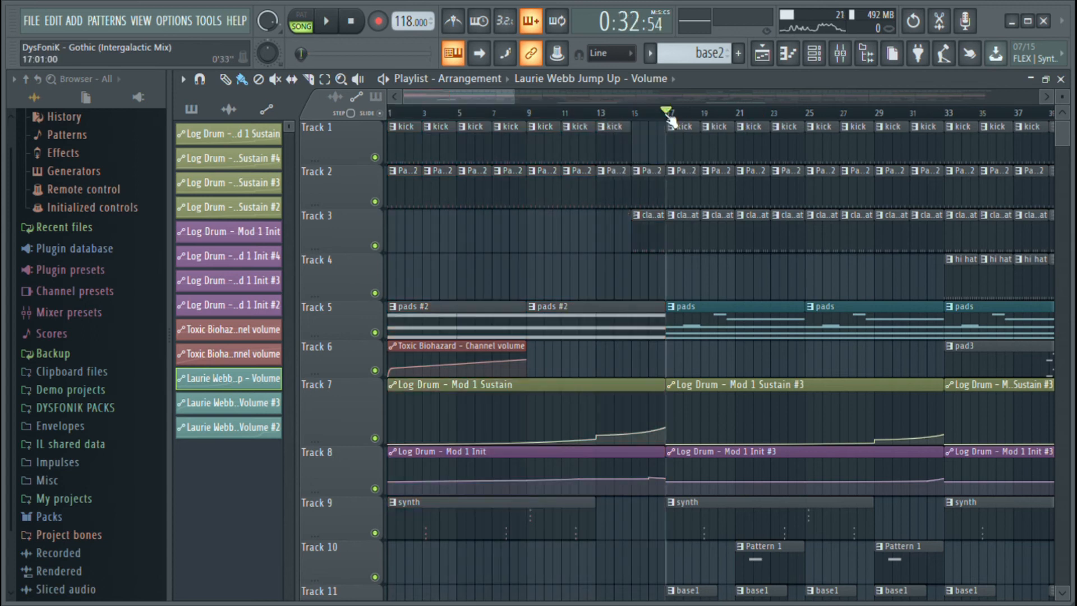
pyautogui.hscroll(3, 633, 98)
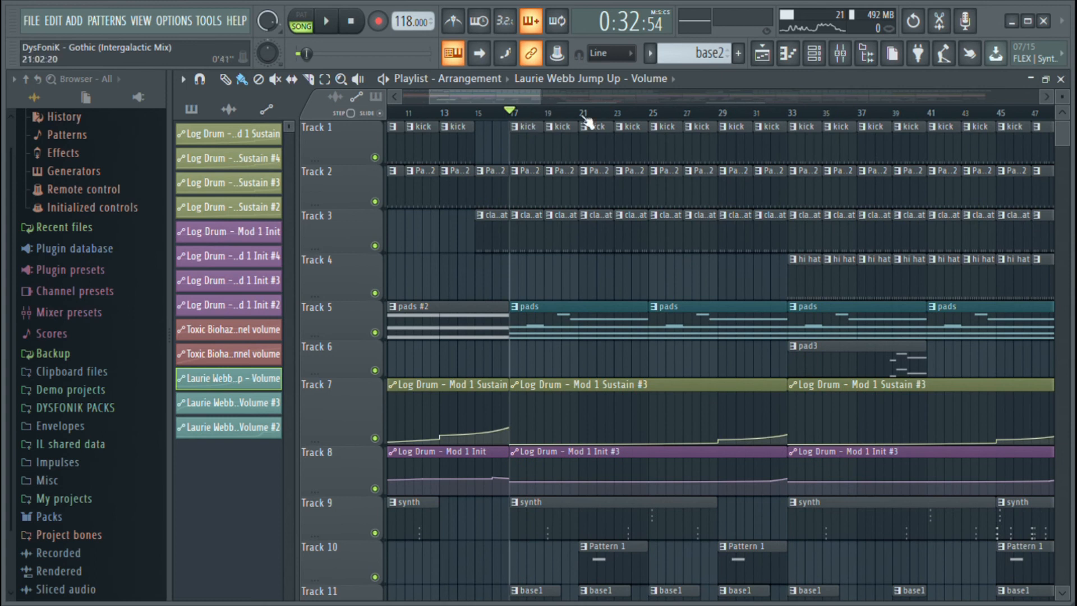
pyautogui.moveTo(547, 105); pyautogui.dragTo(488, 118)
pyautogui.scroll(-3, 655, 229)
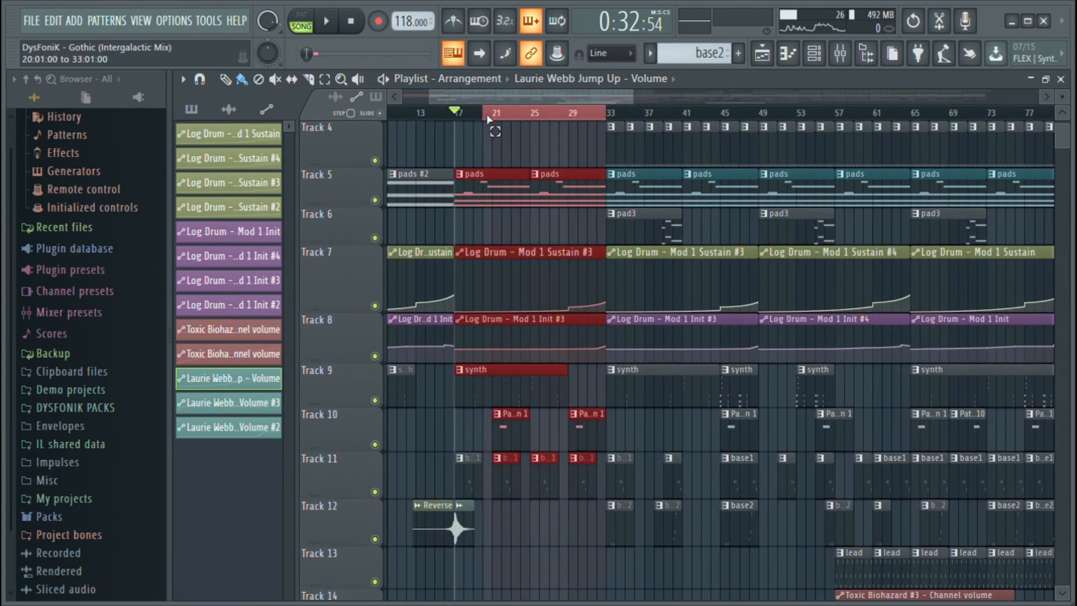
pyautogui.click(548, 571)
pyautogui.click(527, 402)
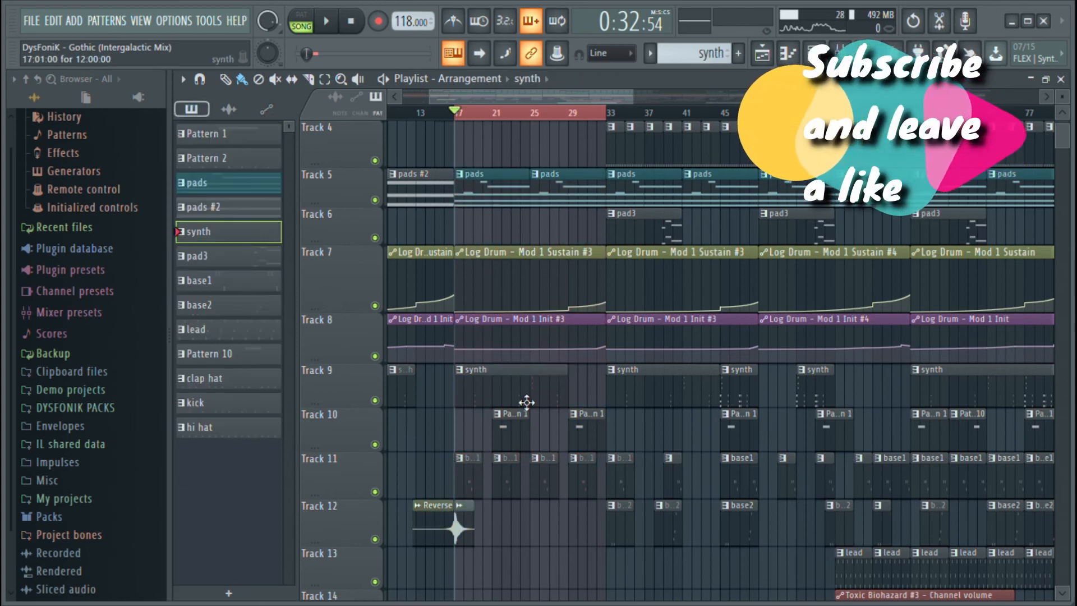
# Choose the hi hat clip at bar 33 and solo Track 4
pyautogui.hscroll(4, 591, 95)
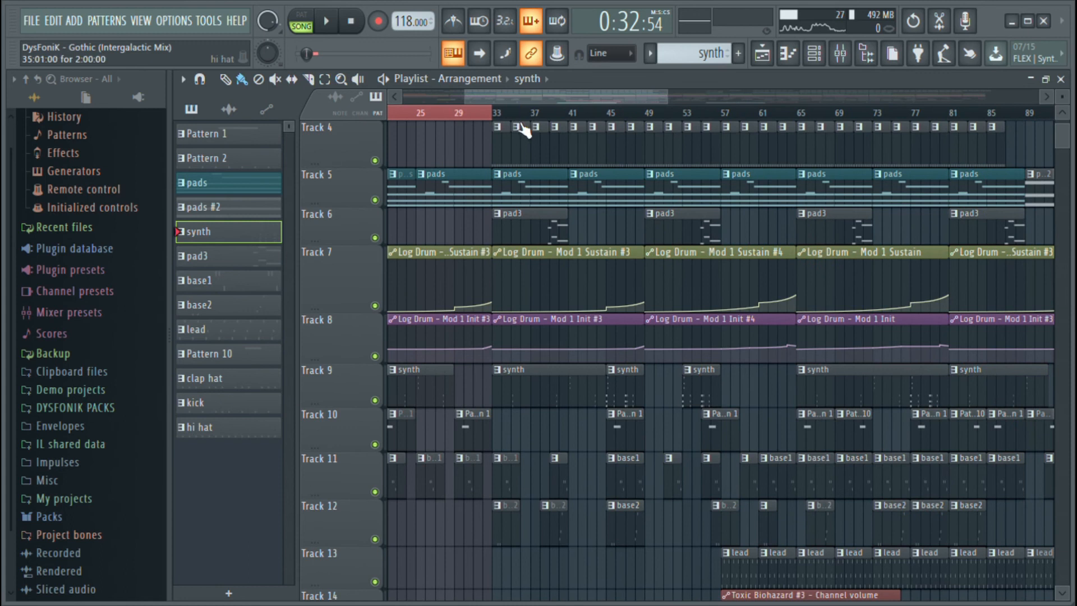
pyautogui.scroll(2, 508, 138)
pyautogui.scroll(-2, 527, 228)
pyautogui.scroll(2, 525, 224)
pyautogui.click(499, 216)
pyautogui.rightClick(374, 248)
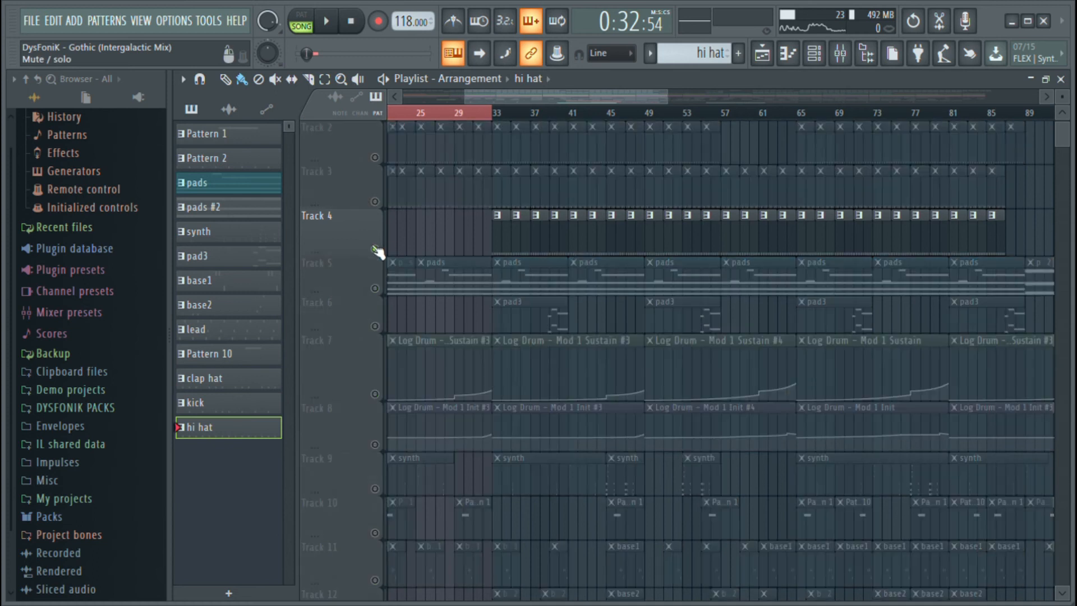
# Play the soloed hi hat clips on Track 4 from bar 33 onward, and stop
pyautogui.click(496, 119)
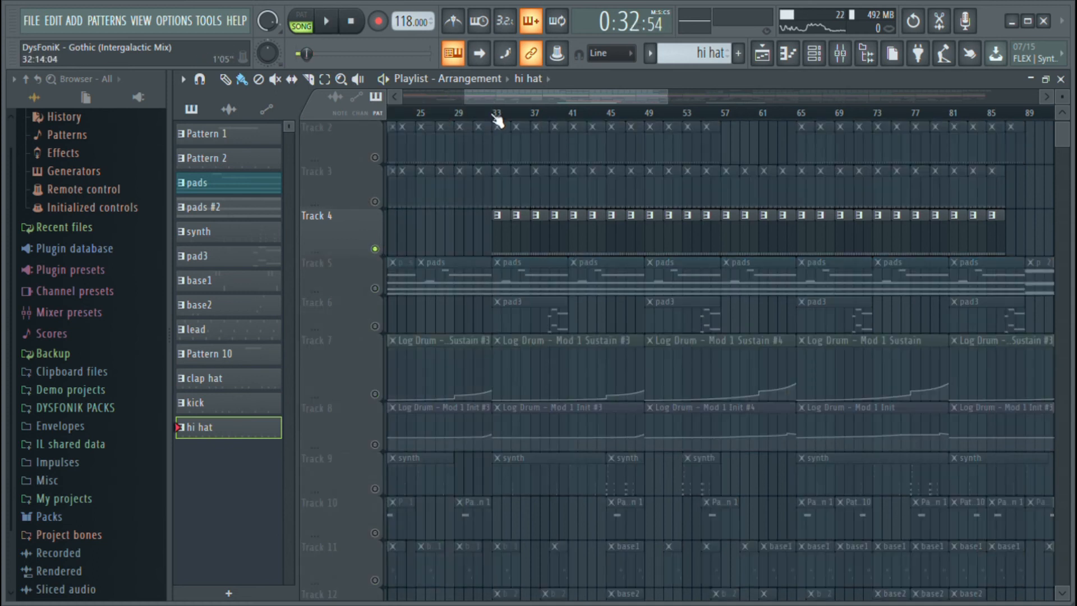
pyautogui.press('space')
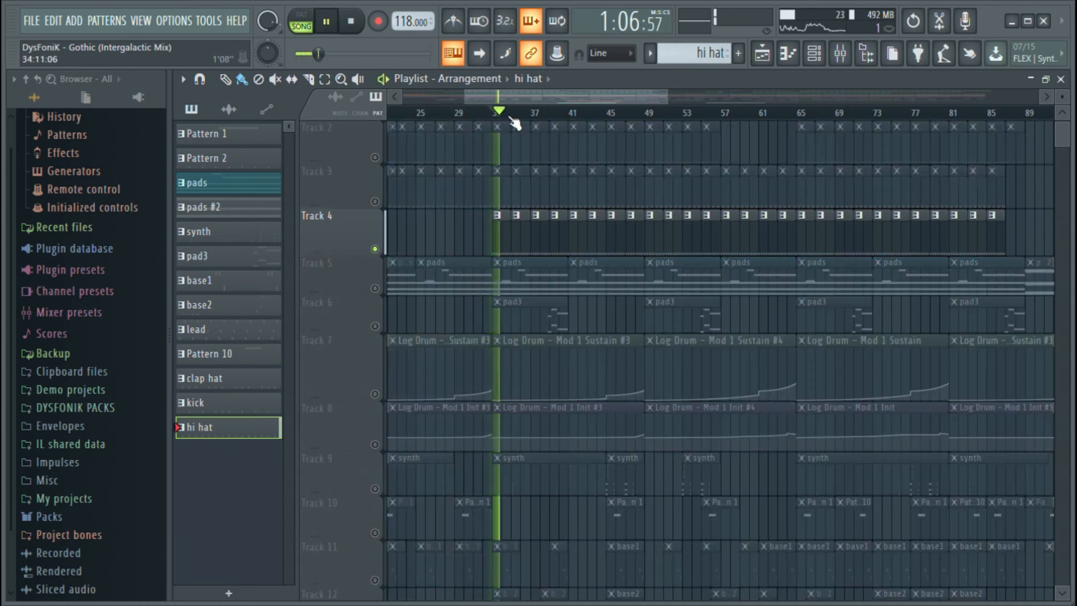
pyautogui.scroll(2, 516, 121)
pyautogui.scroll(2, 516, 120)
pyautogui.press('space')
# Place the playhead near bar 86, take the tracks out of solo and start playback with all tracks enabled
pyautogui.scroll(-4, 560, 387)
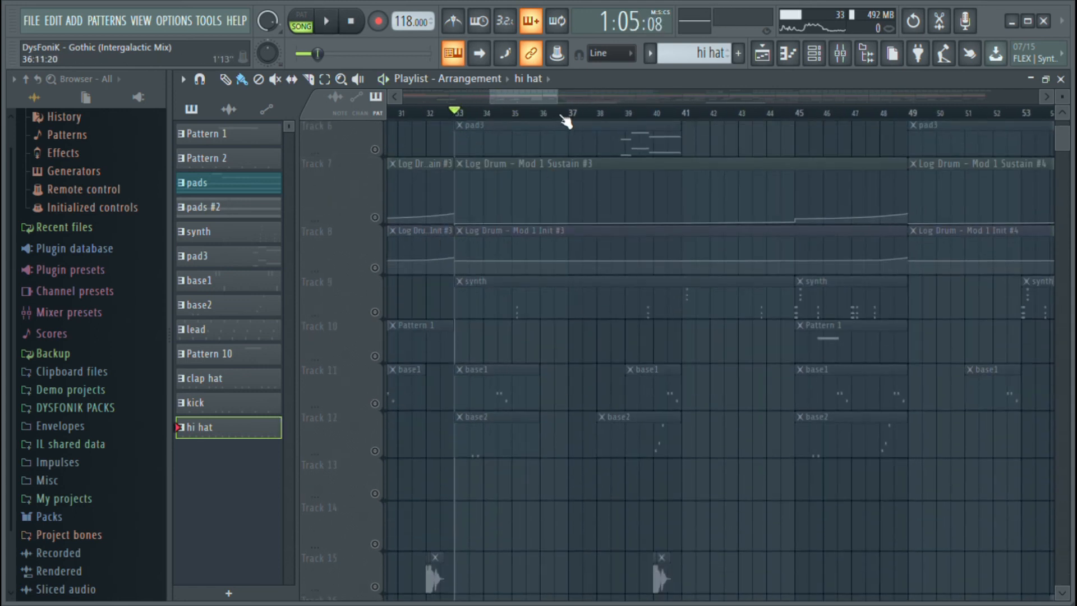
pyautogui.scroll(-5, 567, 119)
pyautogui.scroll(-7, 624, 94)
pyautogui.scroll(5, 690, 175)
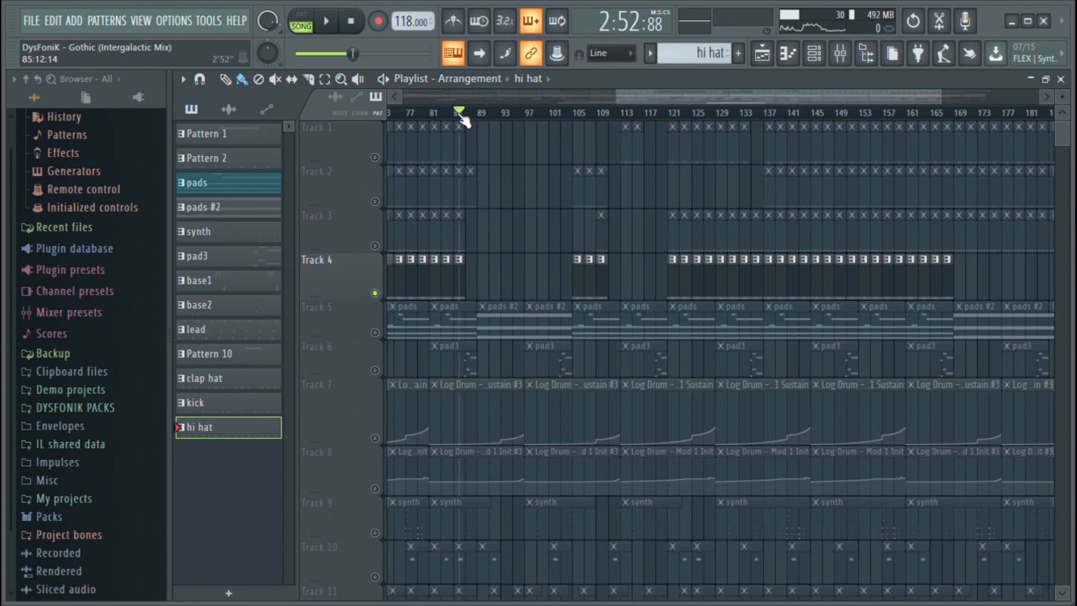
pyautogui.rightClick(380, 153)
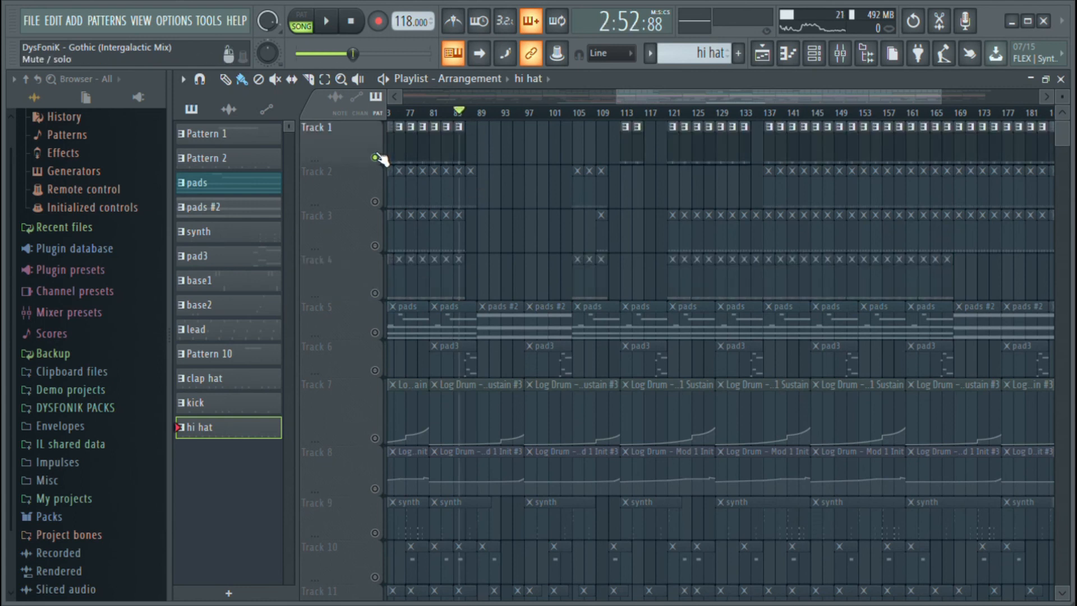
pyautogui.rightClick(381, 152)
pyautogui.press('space')
# Examine the section from bar 89 to 105 across the drum, pad, automation, synth, bass, lead and audio tracks during playback
pyautogui.scroll(-7, 553, 219)
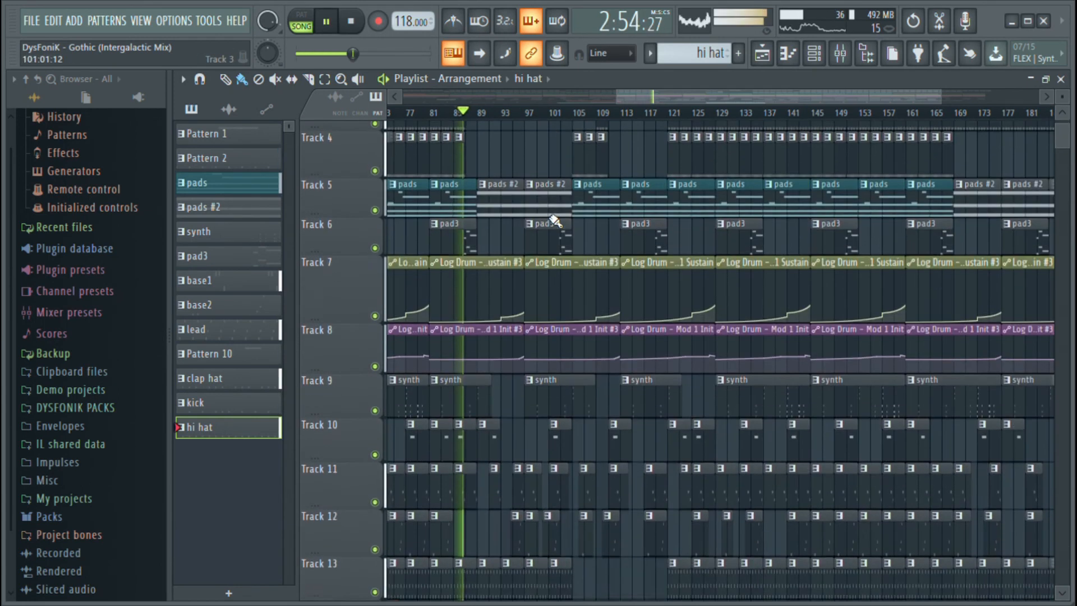
pyautogui.scroll(-2, 557, 226)
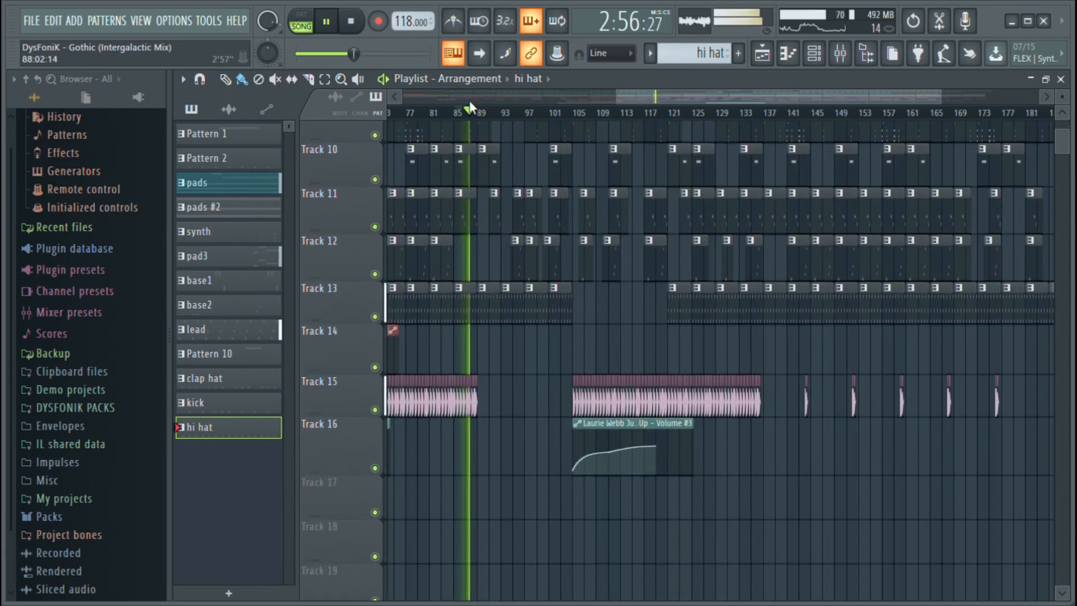
pyautogui.scroll(5, 498, 127)
pyautogui.keyDown('ctrl'); pyautogui.scroll(3, 498, 127); pyautogui.keyUp('ctrl')
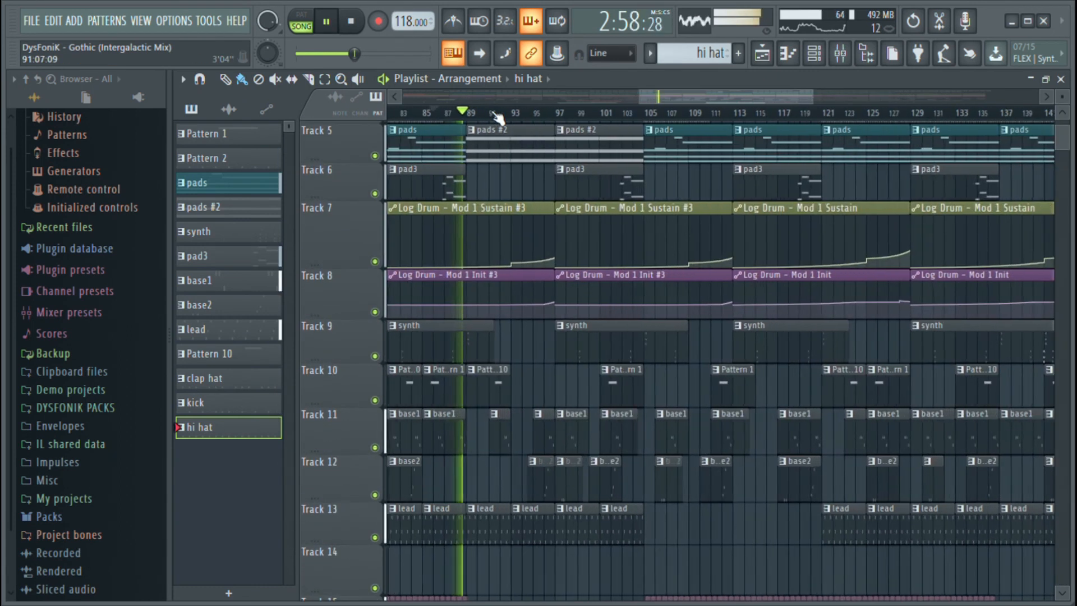
pyautogui.scroll(3, 524, 200)
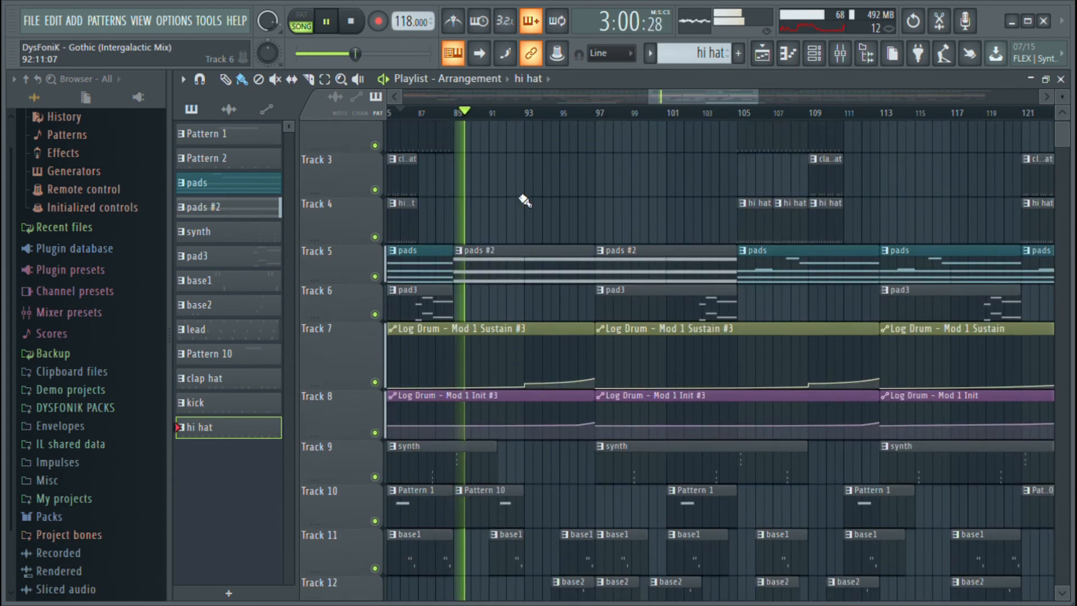
pyautogui.scroll(-3, 494, 115)
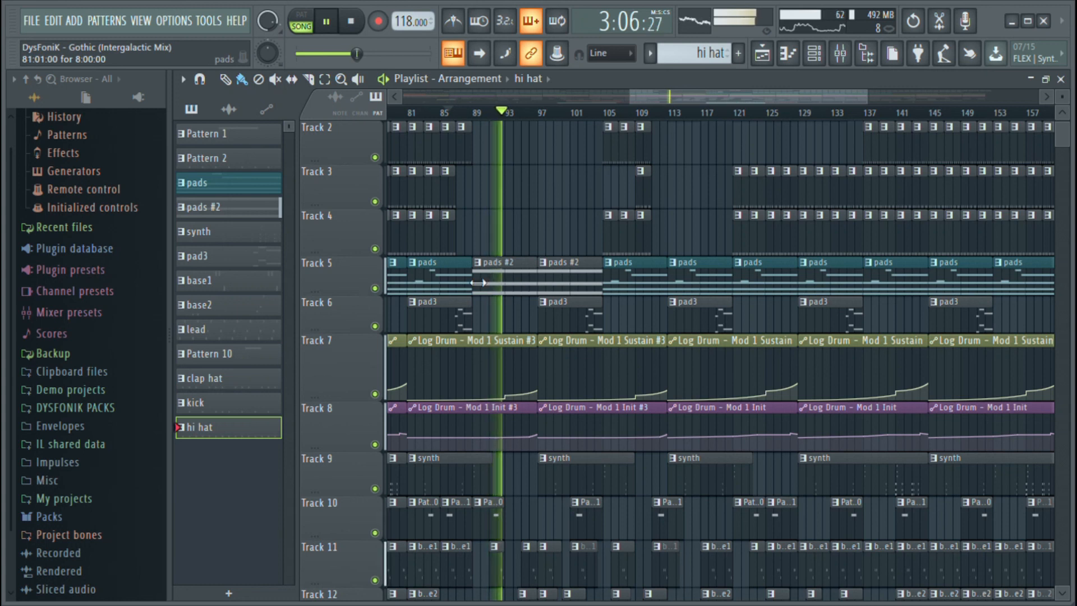
pyautogui.scroll(1, 497, 115)
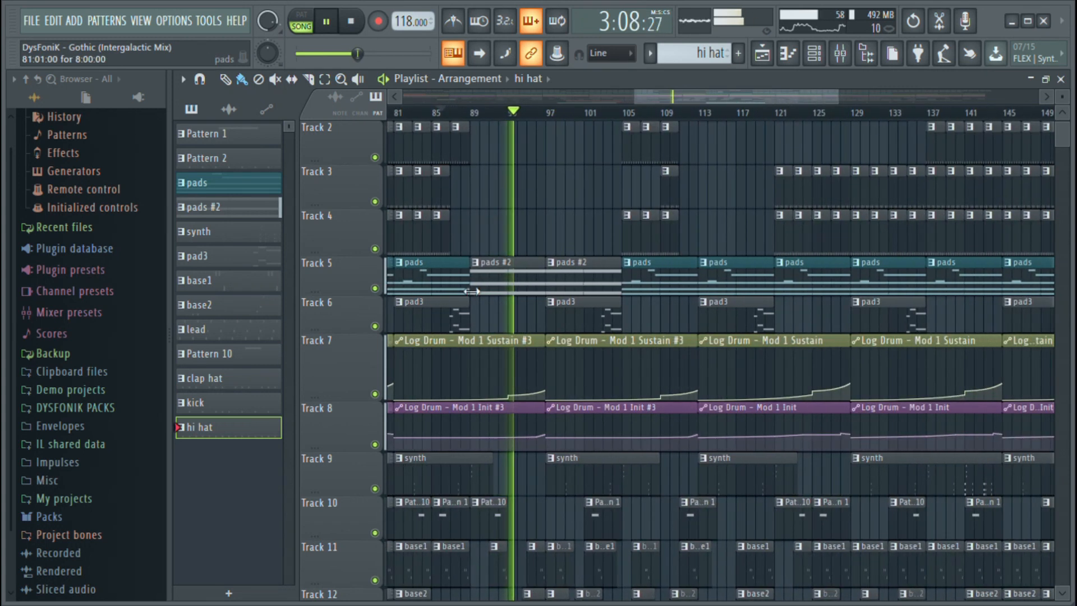
pyautogui.scroll(-5, 593, 238)
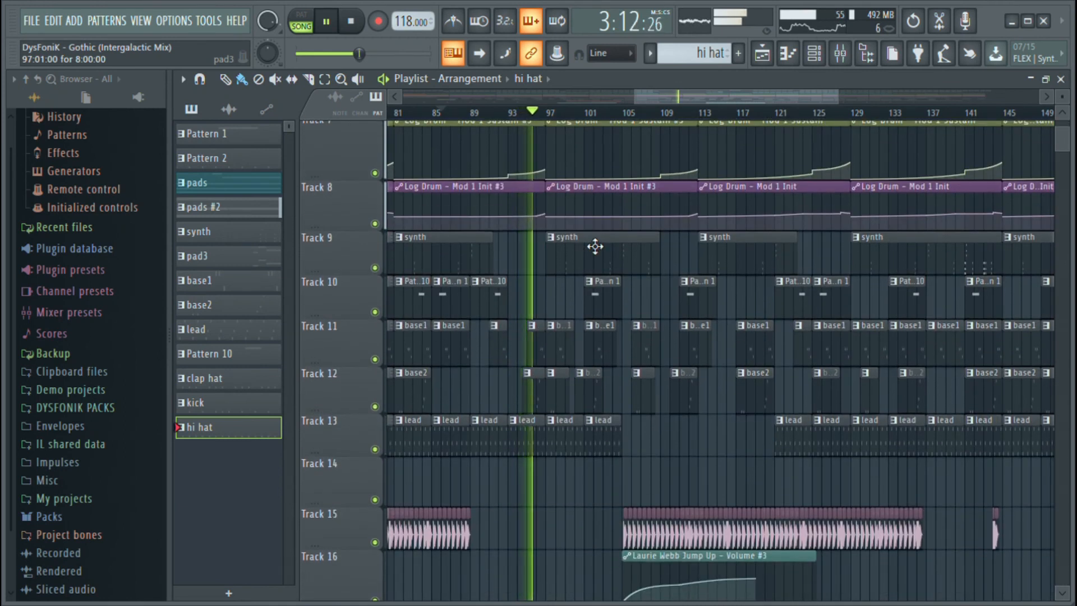
pyautogui.scroll(-2, 595, 246)
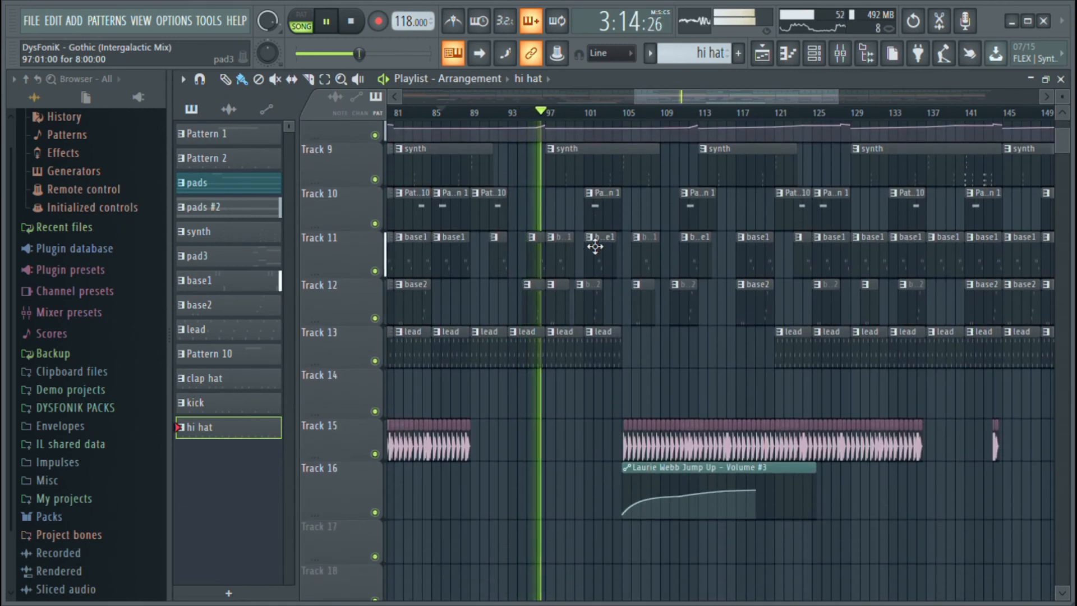
pyautogui.scroll(2, 595, 126)
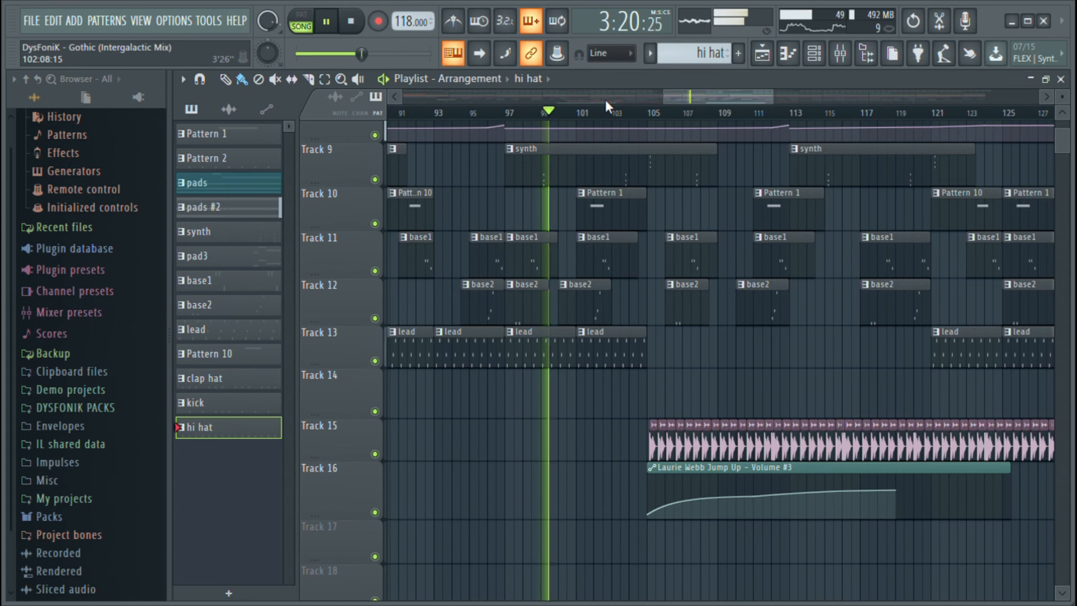
pyautogui.scroll(-2, 606, 101)
pyautogui.scroll(5, 601, 200)
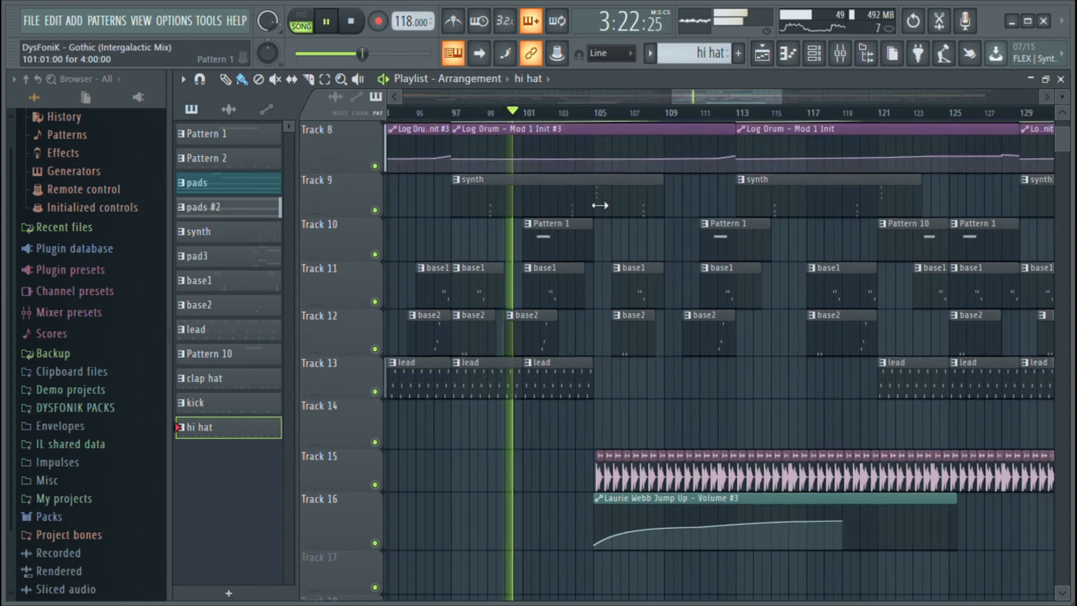
# Examine the drum, hi hat, pad and Log Drum automation clips in the section starting at bar 105
pyautogui.scroll(2, 600, 201)
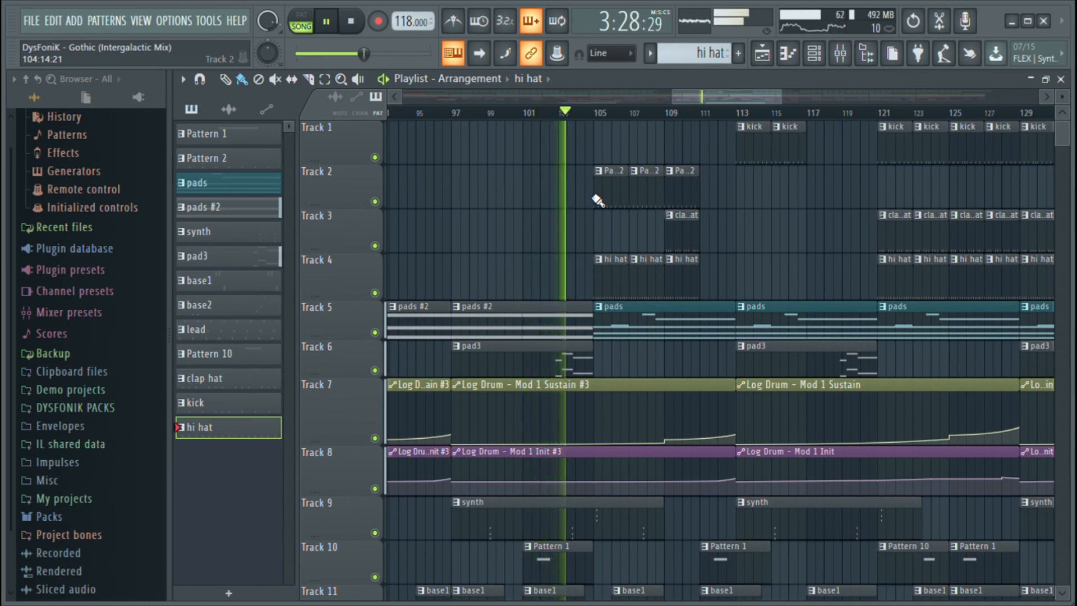
pyautogui.scroll(-1, 596, 219)
pyautogui.scroll(-3, 596, 221)
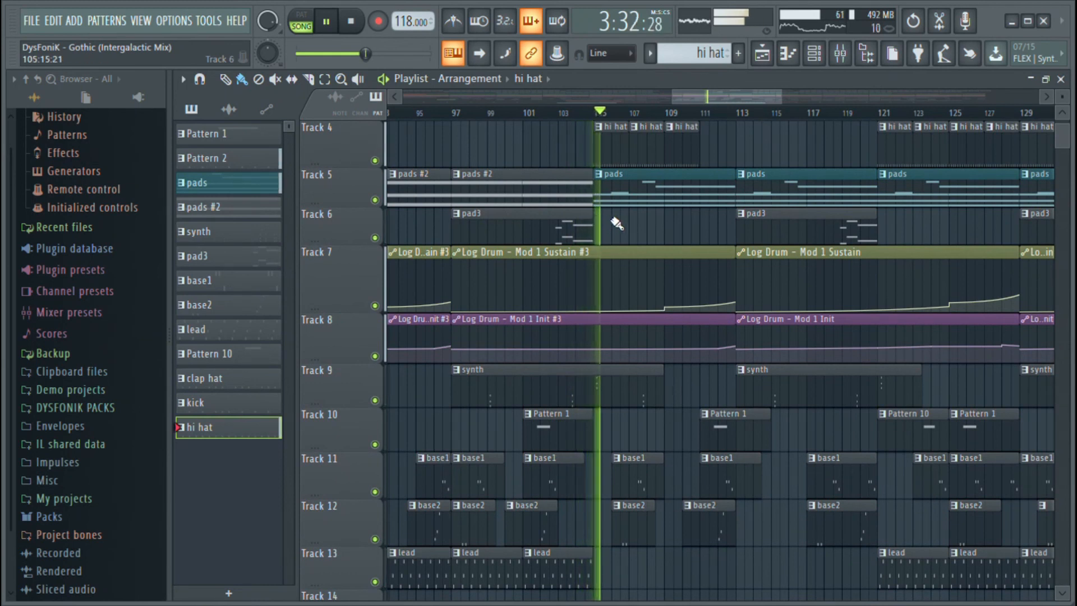
pyautogui.scroll(4, 614, 223)
pyautogui.scroll(-13, 670, 156)
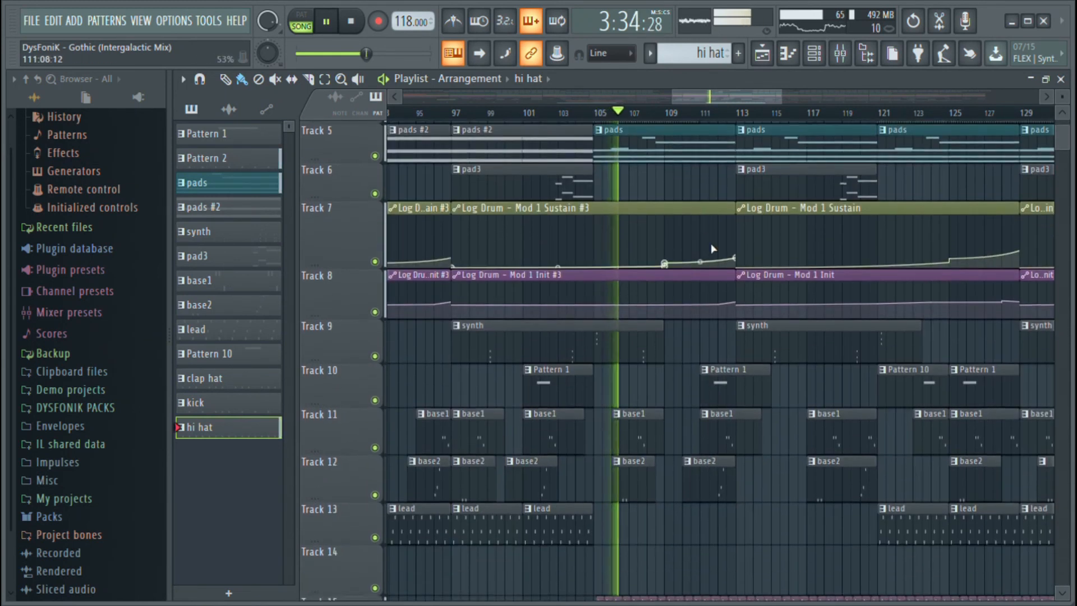
# Increase the heights of Tracks 15 and 16 to enlarge the audio clips and their volume automation
pyautogui.moveTo(365, 379); pyautogui.dragTo(364, 415)
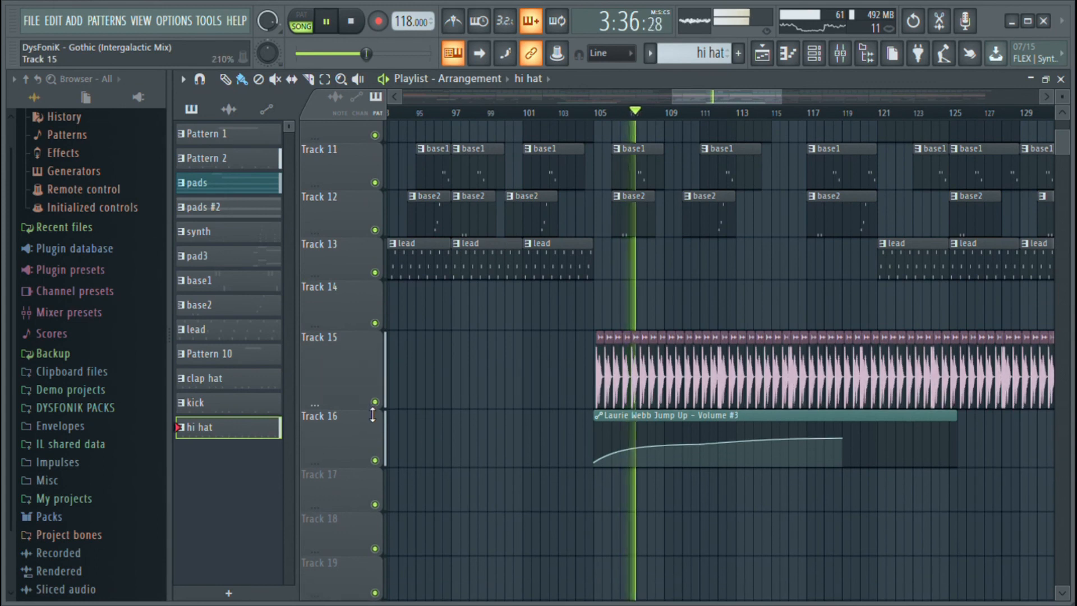
pyautogui.moveTo(370, 468); pyautogui.dragTo(365, 496)
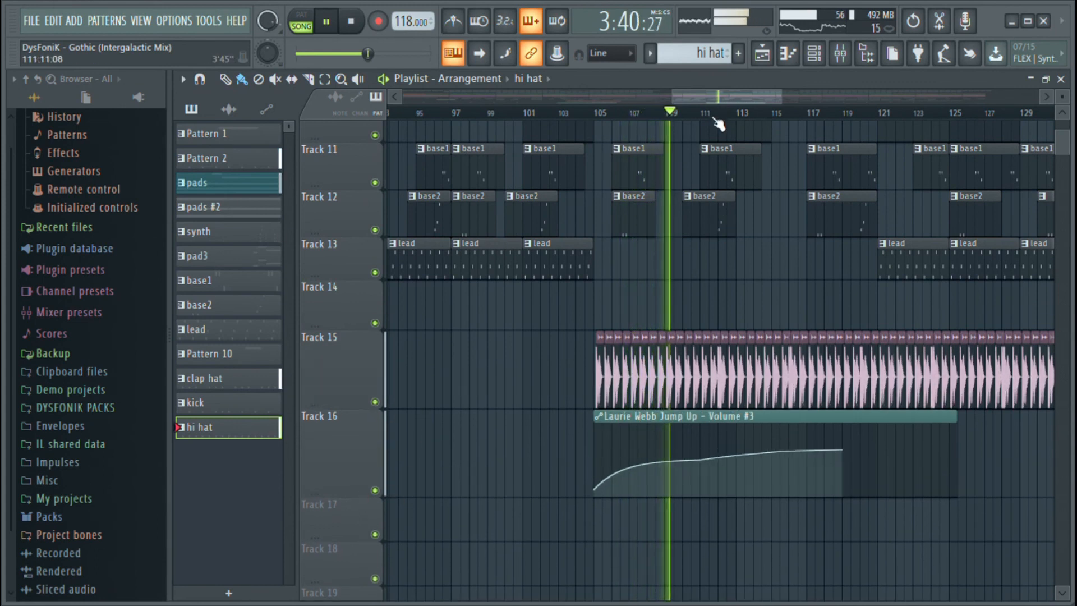
pyautogui.scroll(5, 717, 116)
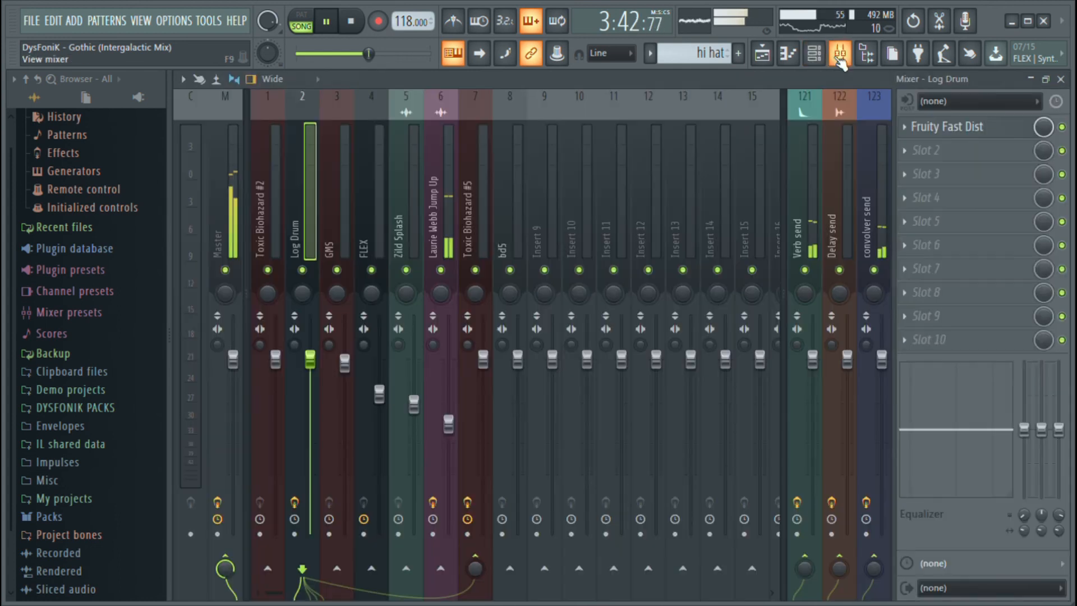
# Show the mixer and select insert 6, the Jump Up channel, to display its effects
pyautogui.press('F9')
pyautogui.click(448, 218)
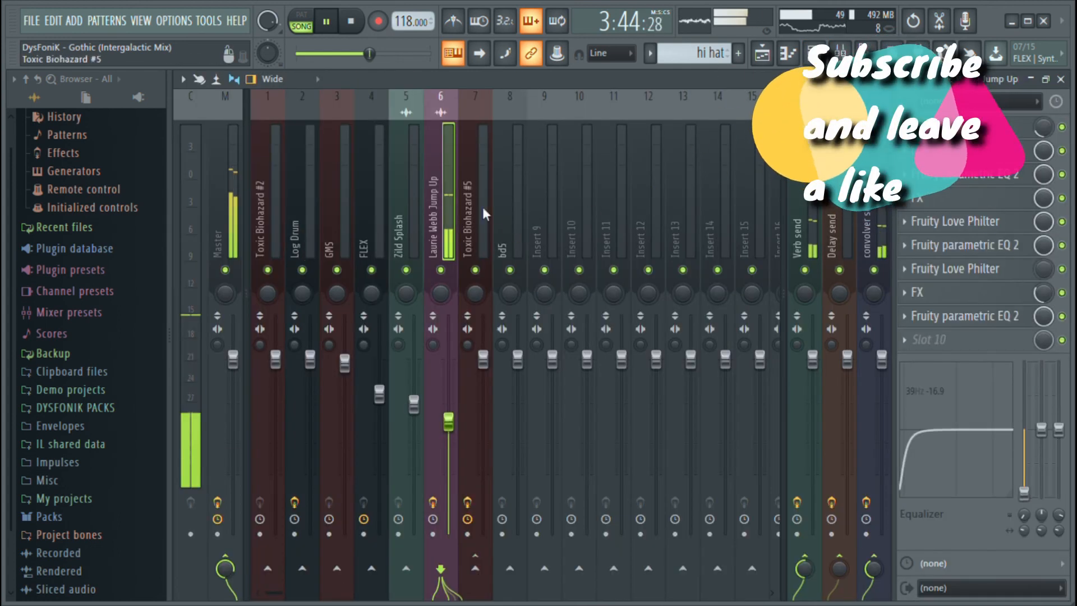